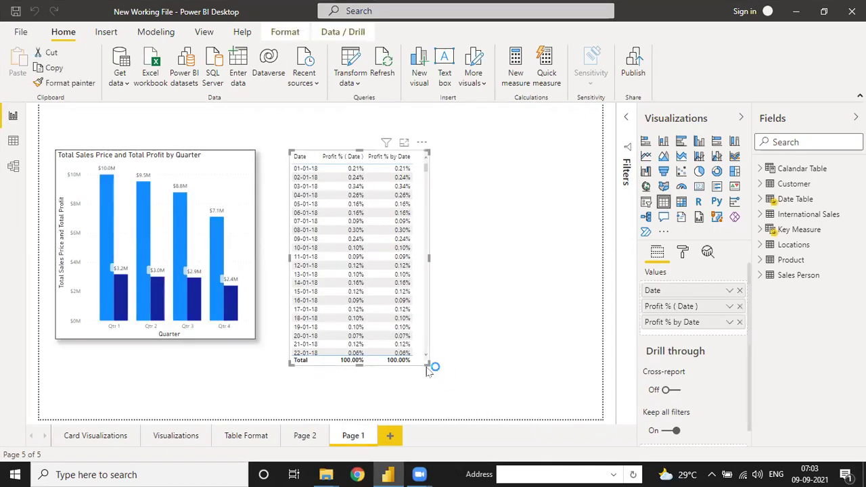
# - Enlarge the Date and Profit % table on Page 1 in both width and height
pyautogui.moveTo(425, 364); pyautogui.dragTo(466, 399)
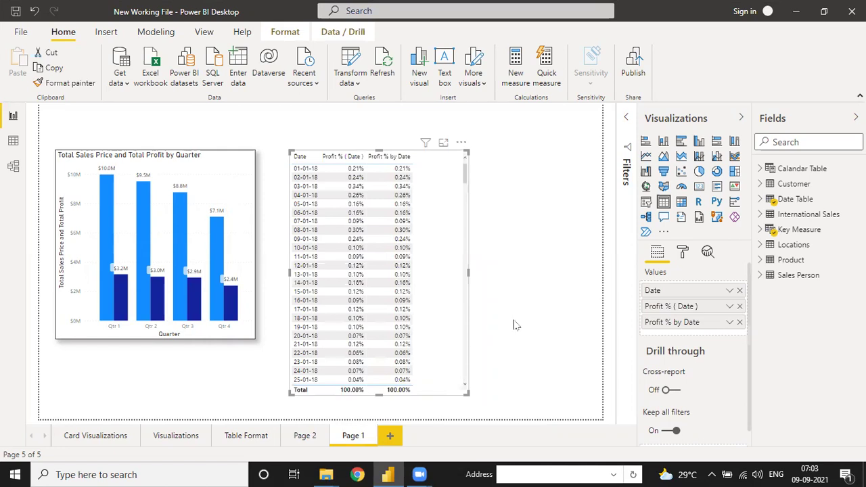
pyautogui.click(520, 276)
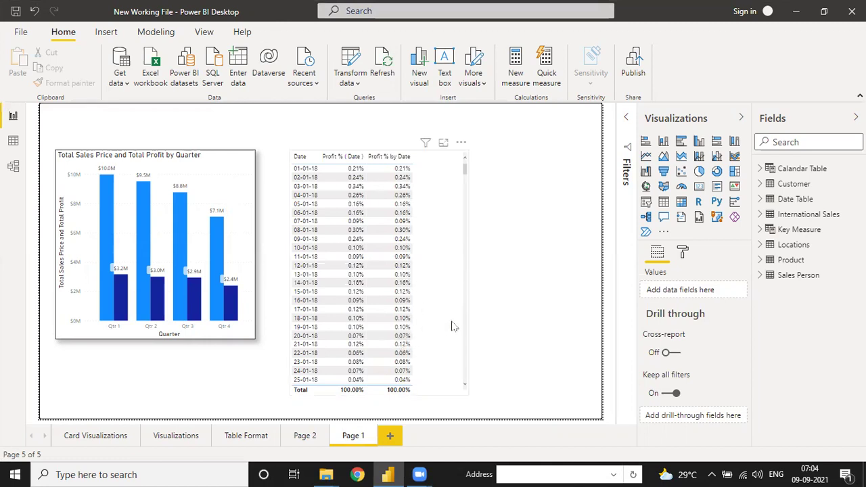
# - Review the Card Visualizations, Visualizations and Table Format pages with the Key Measure fields expanded and their full names readable
pyautogui.click(760, 230)
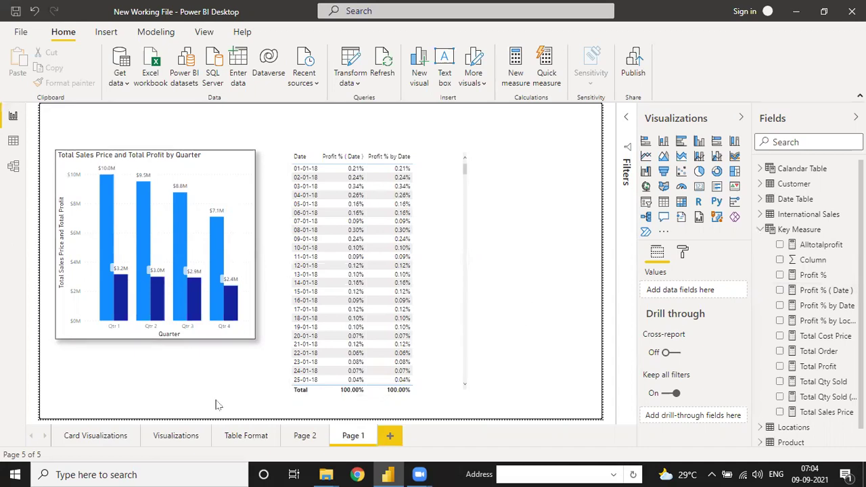
pyautogui.click(96, 436)
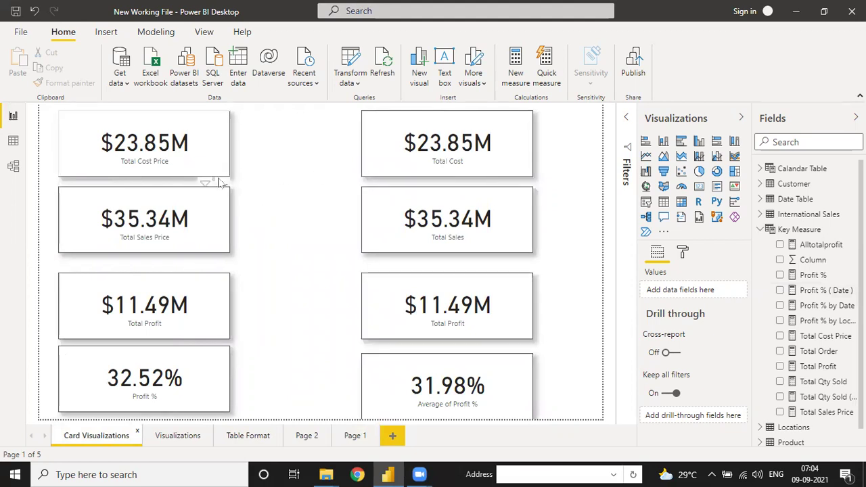
pyautogui.click(174, 436)
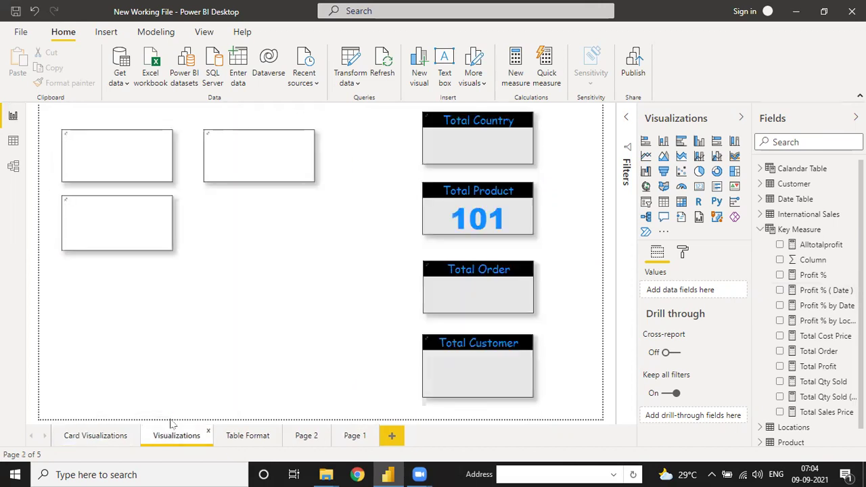
pyautogui.click(244, 436)
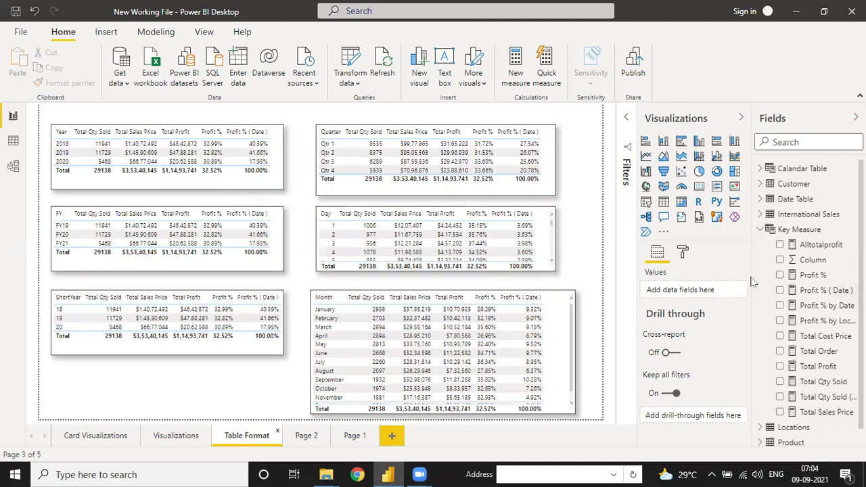
pyautogui.moveTo(753, 284); pyautogui.dragTo(695, 287)
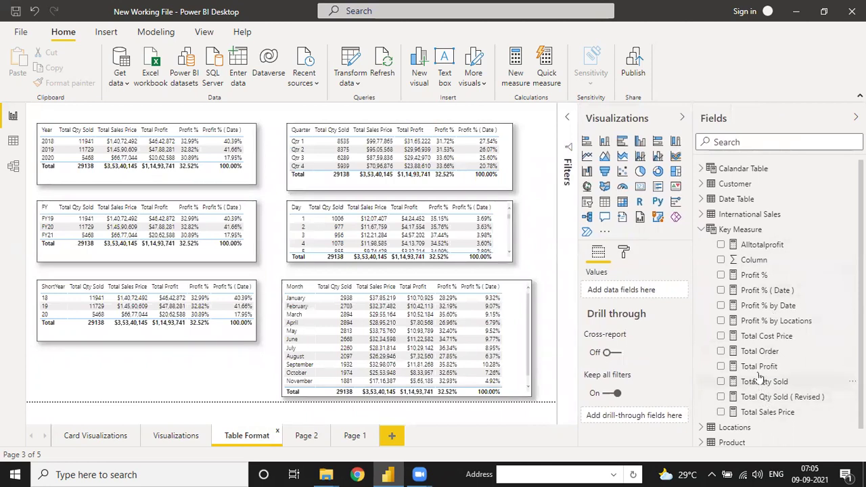
# - Check which aggregation the Total Country card on the Visualizations page applies to its Location ID field
pyautogui.click(176, 435)
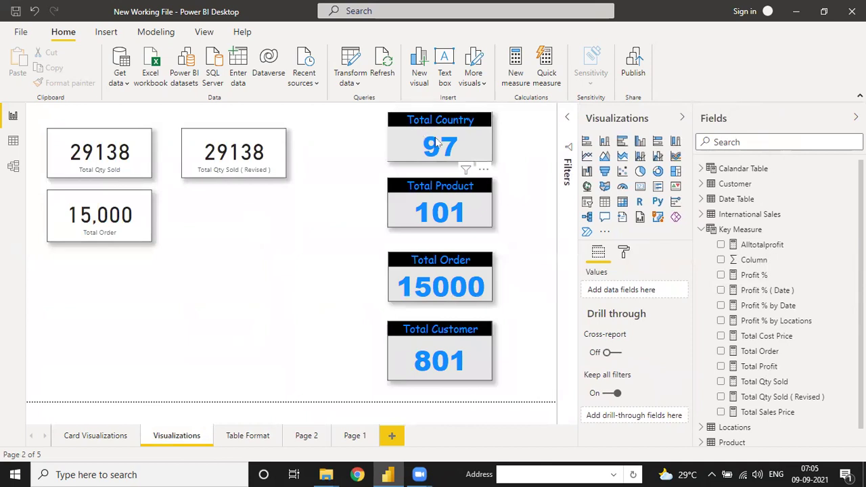
pyautogui.click(437, 142)
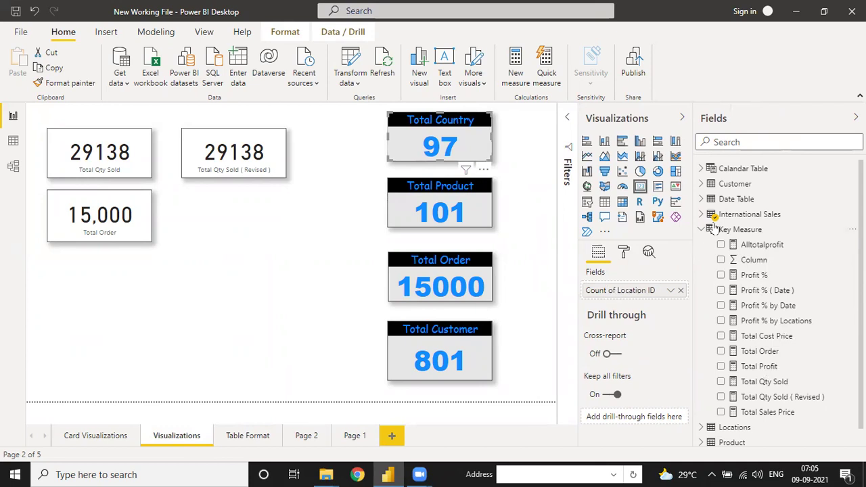
pyautogui.click(670, 291)
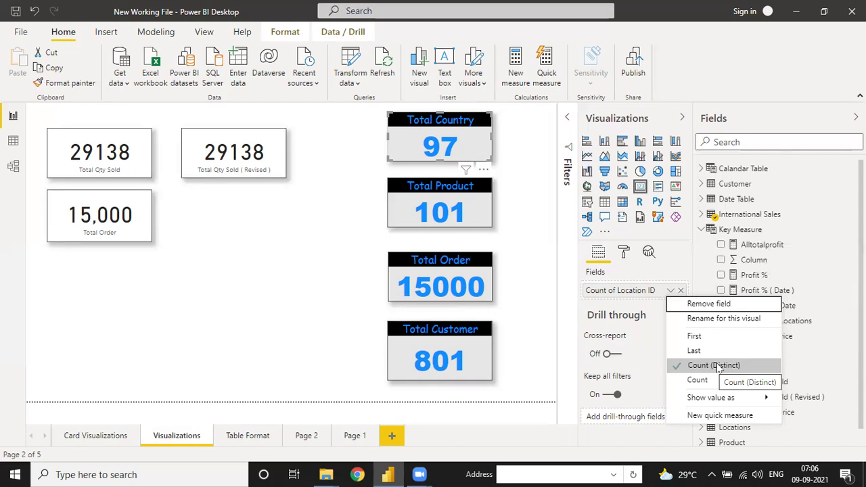
# - Examine the DAX formulas of the Profit % by Date and Alltotalprofit measures alongside the tables on the Table Format page
pyautogui.click(232, 436)
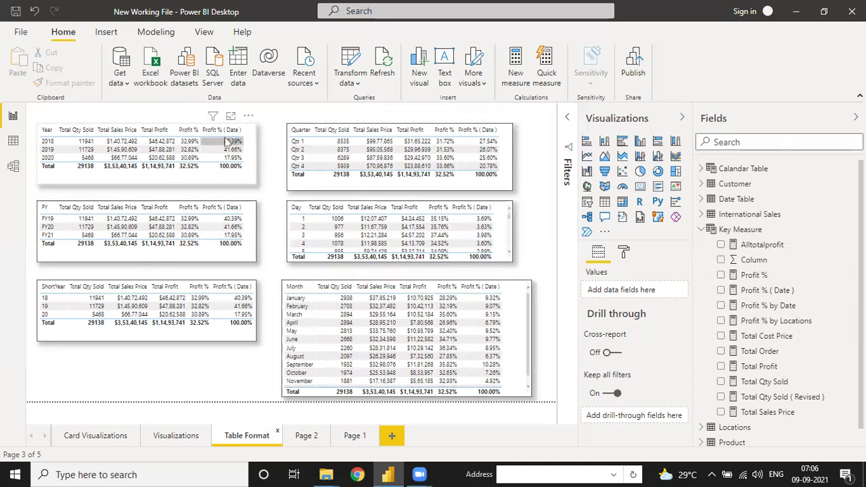
pyautogui.click(754, 308)
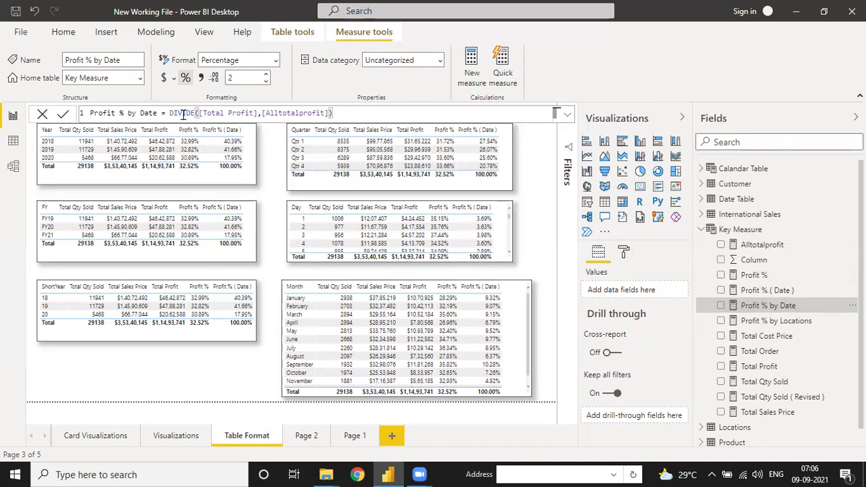
pyautogui.click(567, 120)
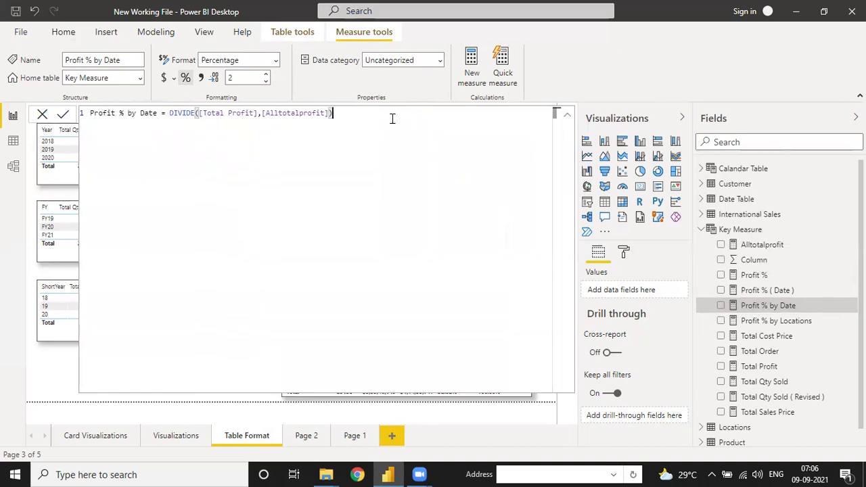
pyautogui.click(567, 115)
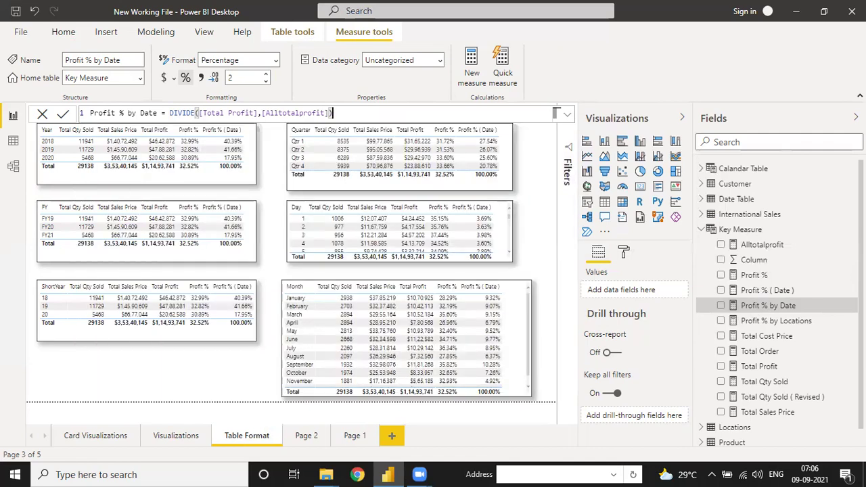
pyautogui.click(773, 249)
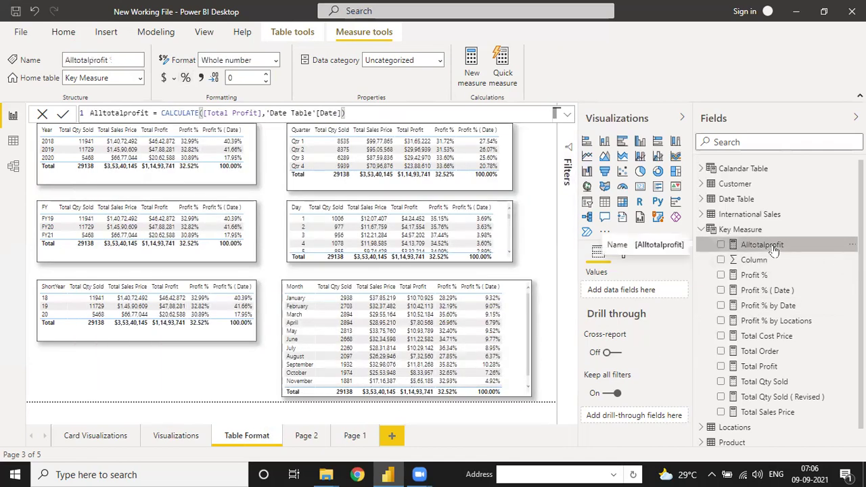
pyautogui.click(761, 310)
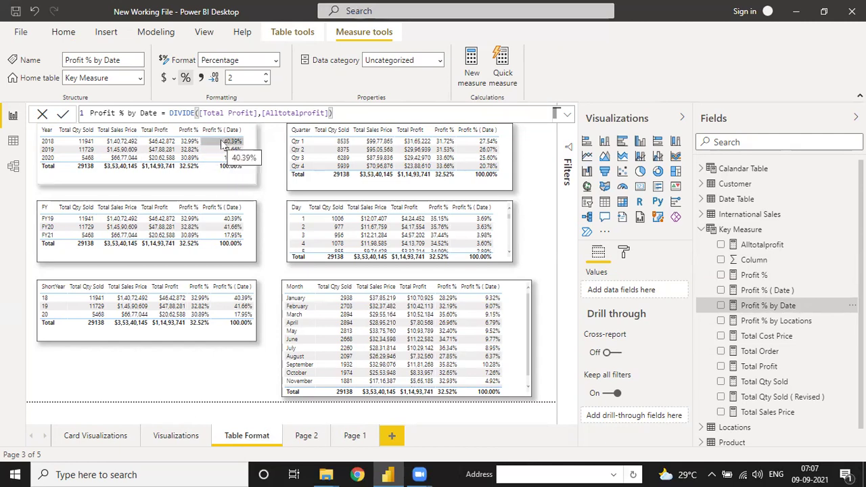
# - Inspect the customer table on Page 2 and its conditional formatting settings
pyautogui.click(702, 230)
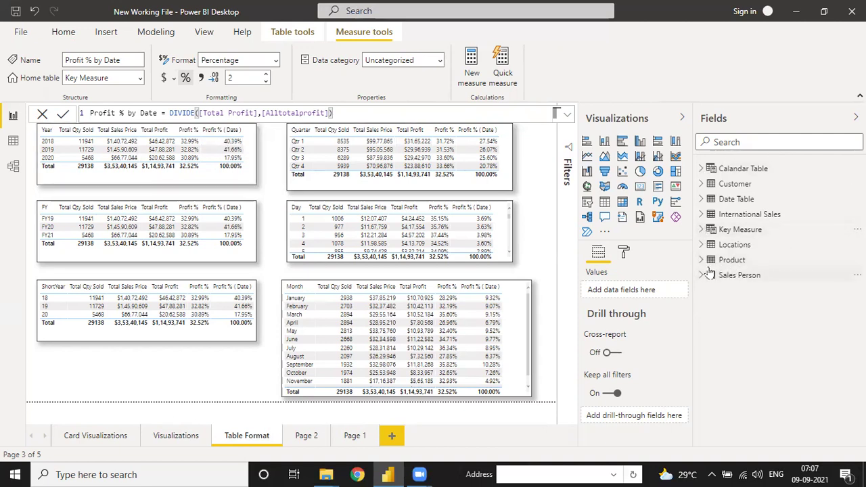
pyautogui.click(304, 439)
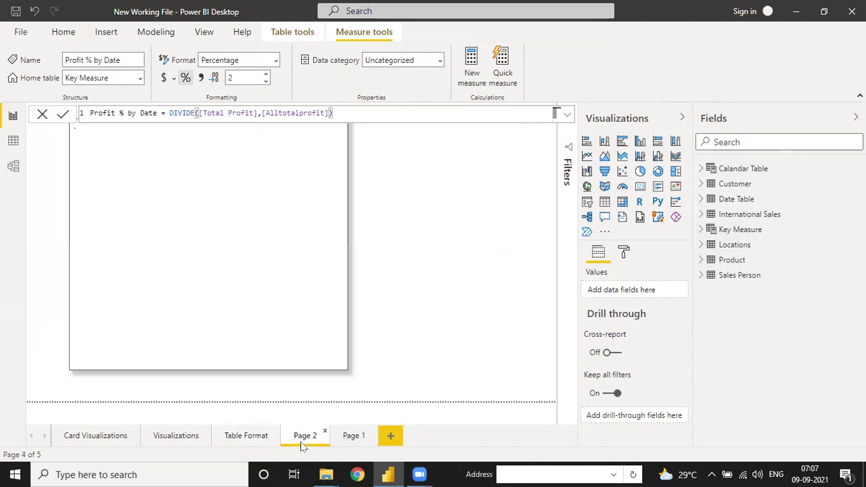
pyautogui.click(702, 229)
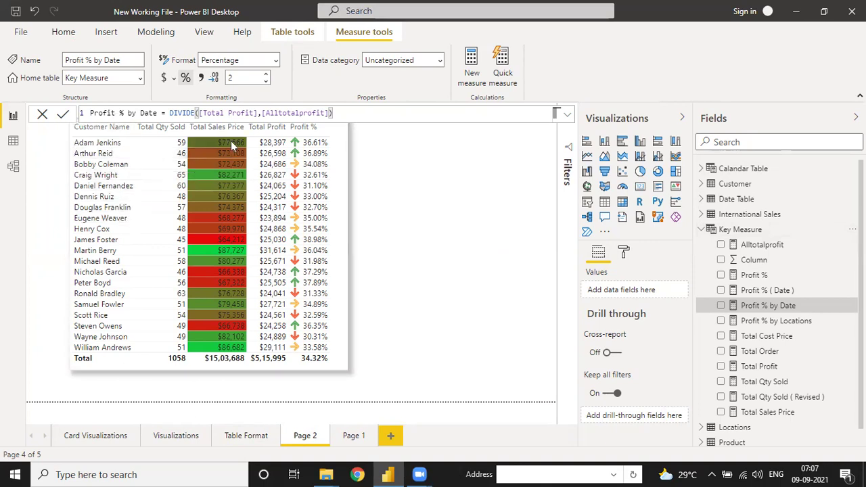
pyautogui.click(342, 249)
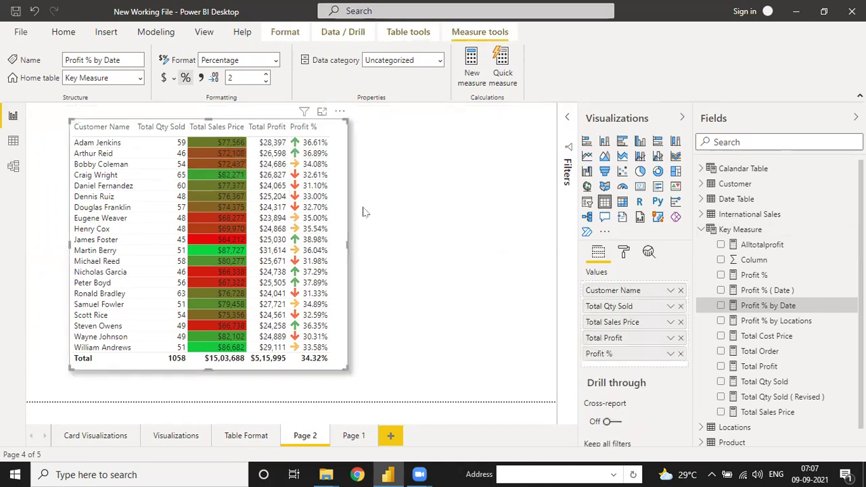
pyautogui.click(625, 252)
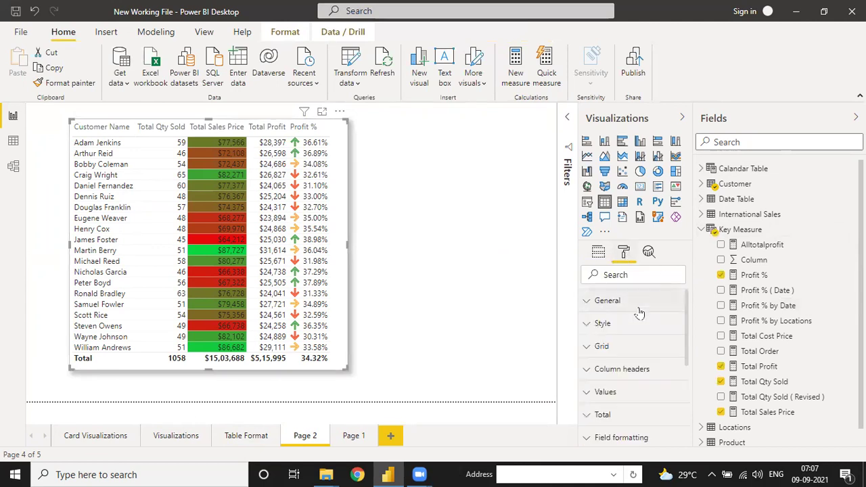
pyautogui.scroll(-3, 683, 338)
pyautogui.click(607, 342)
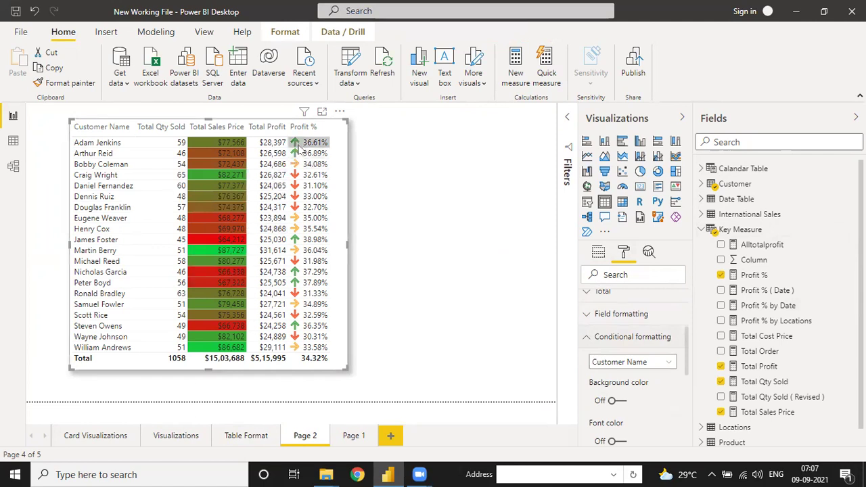
pyautogui.click(585, 337)
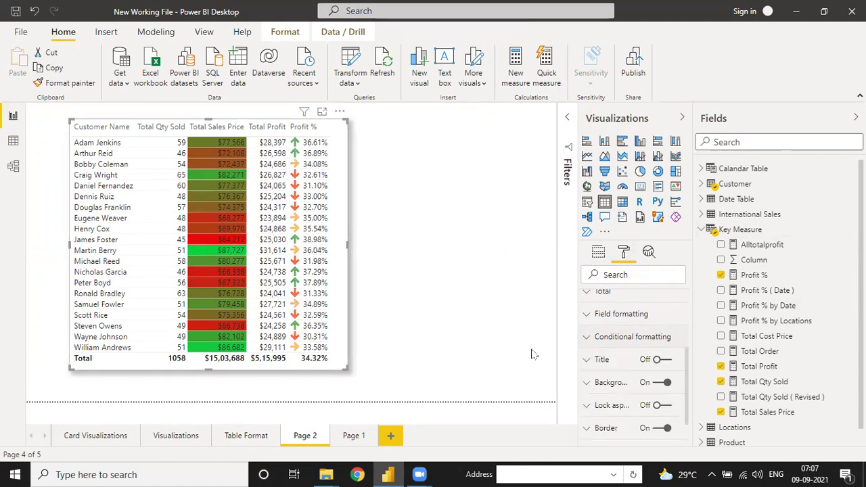
# - Review the fields of the quarterly chart and date table on Page 1, and compare the Profit % ( Date ) and Profit % by Date formulas
pyautogui.click(353, 436)
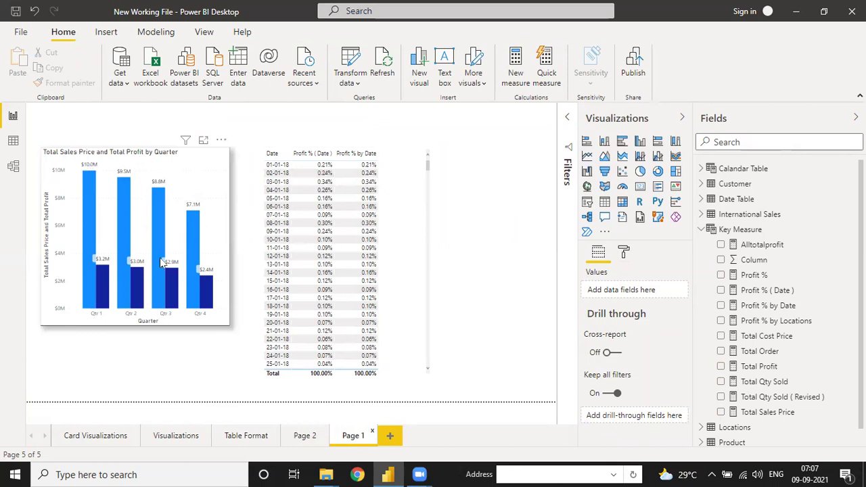
pyautogui.click(208, 175)
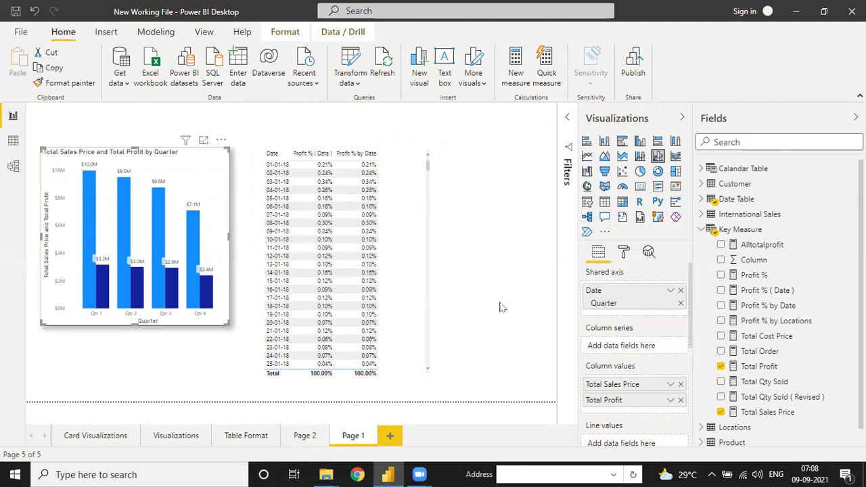
pyautogui.click(404, 193)
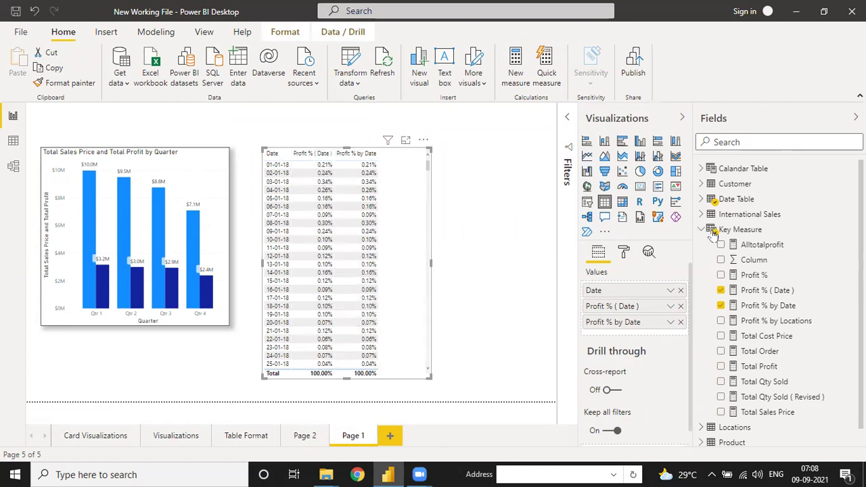
pyautogui.click(781, 291)
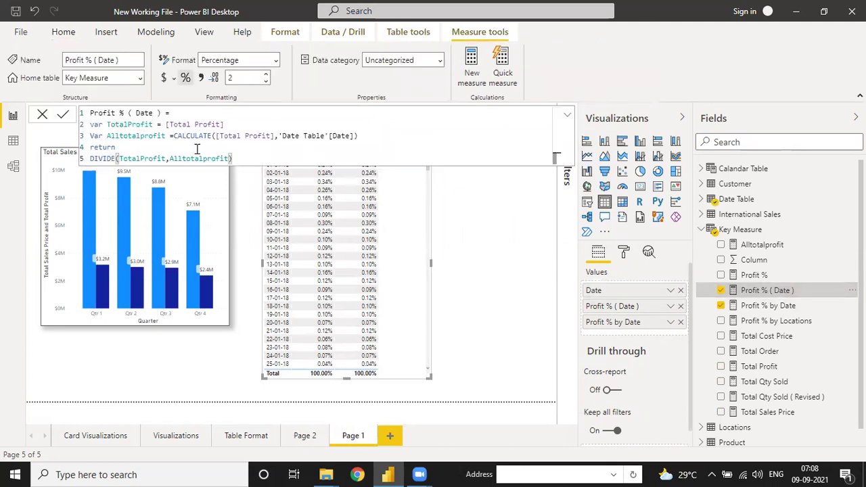
pyautogui.click(764, 306)
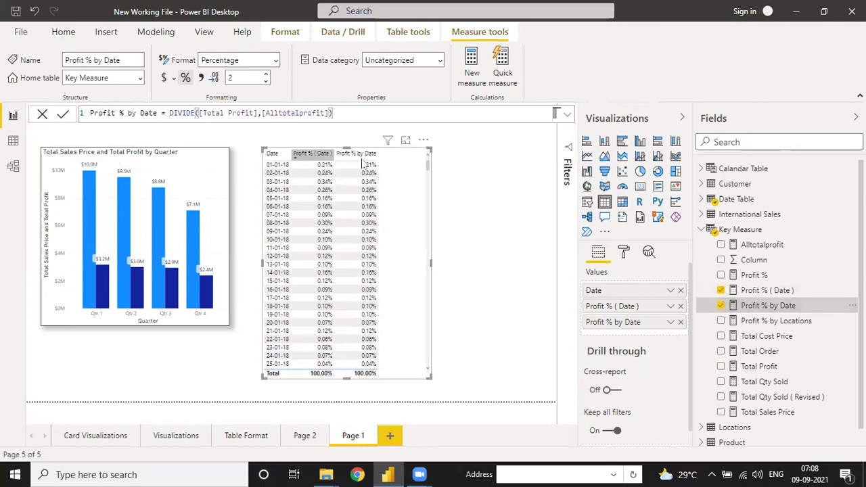
# - Narrow the Date and Profit % table on Page 1 to fit its three columns more closely
pyautogui.moveTo(352, 176)
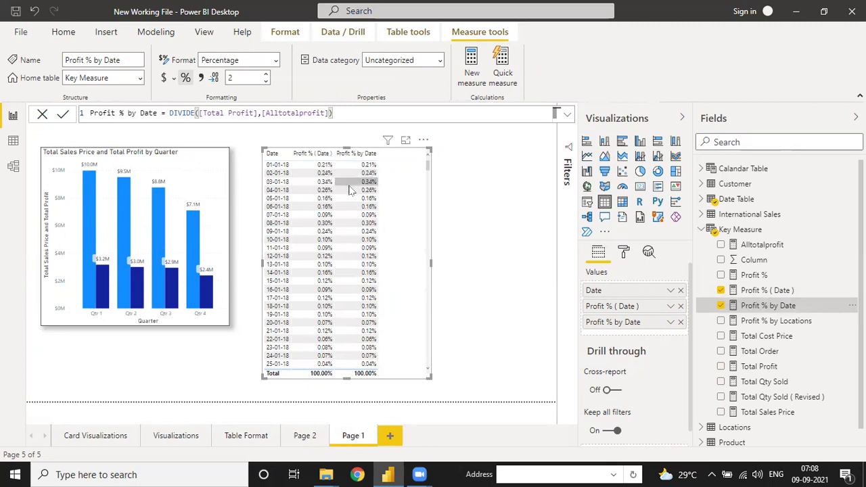
pyautogui.moveTo(368, 211)
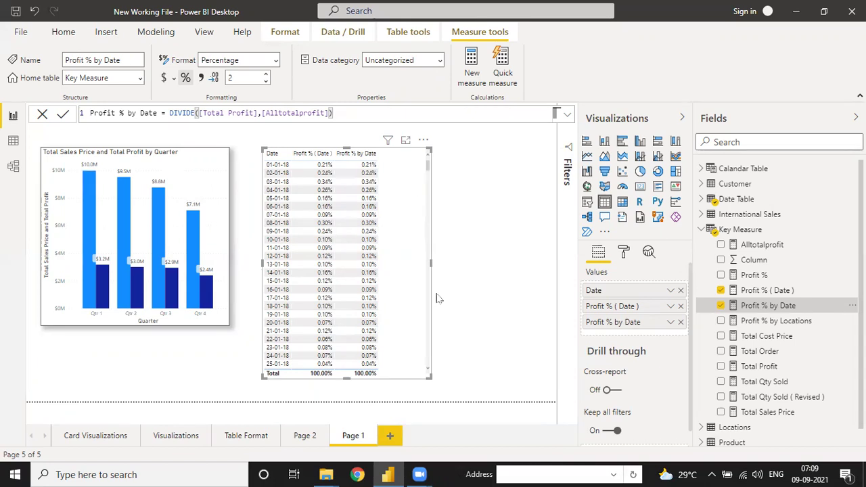
pyautogui.moveTo(429, 262); pyautogui.dragTo(397, 263)
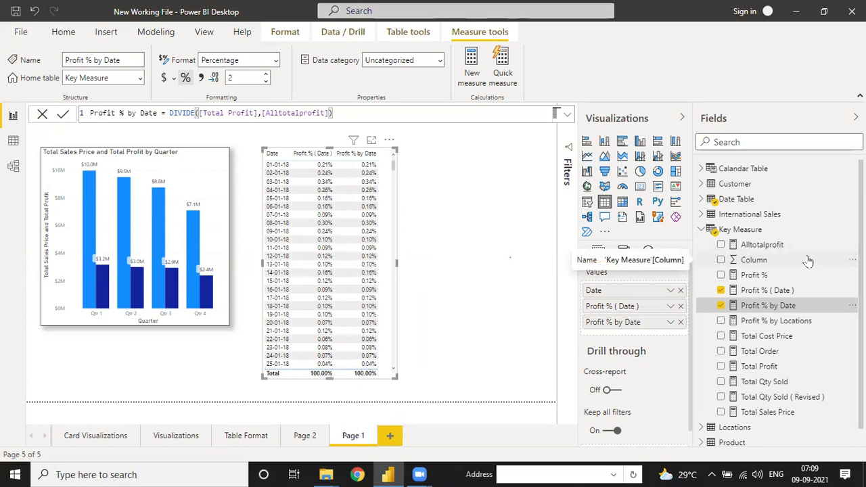
# - Add a new report page and place an empty table visual on it, enlarged to cover most of the canvas
pyautogui.click(389, 437)
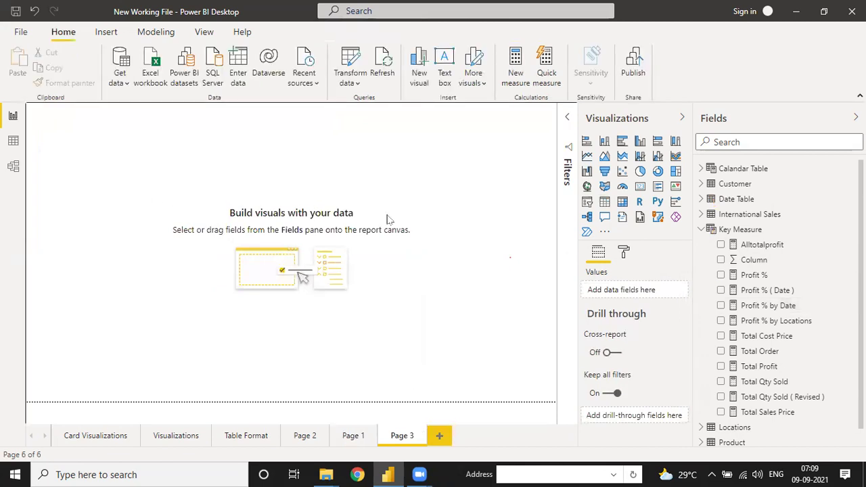
pyautogui.click(604, 201)
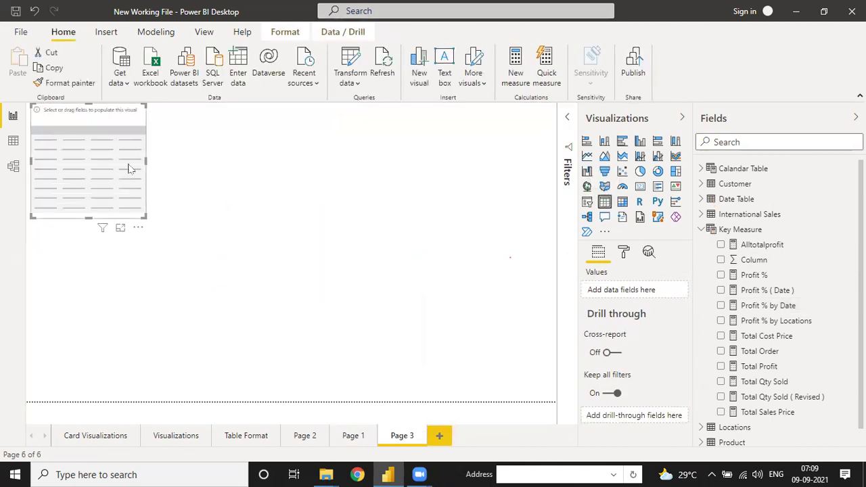
pyautogui.moveTo(128, 168); pyautogui.dragTo(142, 196)
pyautogui.moveTo(158, 252); pyautogui.dragTo(446, 367)
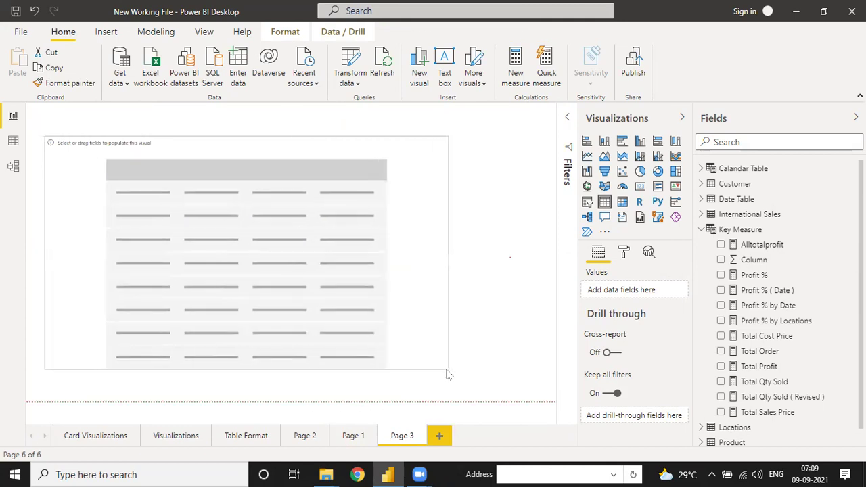
pyautogui.click(702, 232)
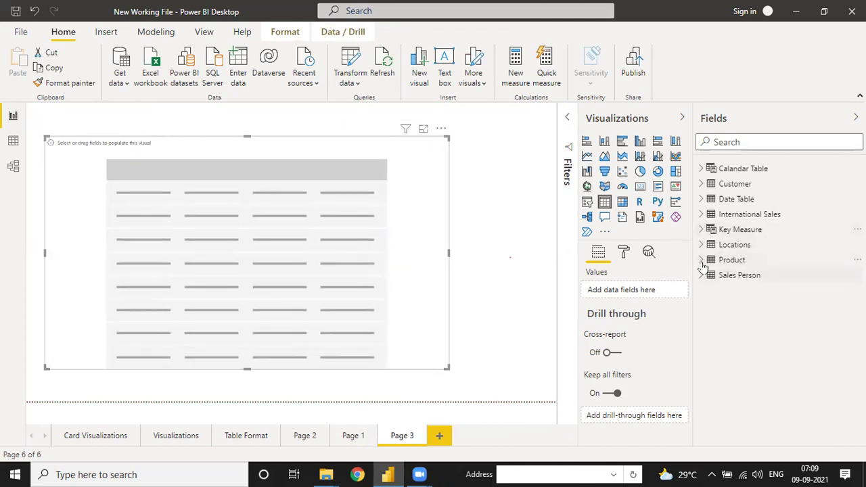
# - Add the State field from the Locations table to the empty table visual on Page 3
pyautogui.click(700, 245)
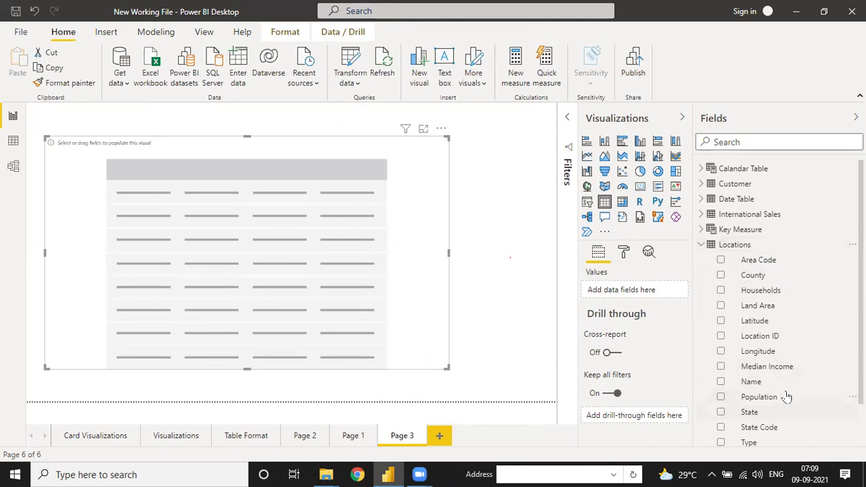
pyautogui.scroll(-1, 784, 399)
pyautogui.moveTo(773, 365); pyautogui.dragTo(265, 283)
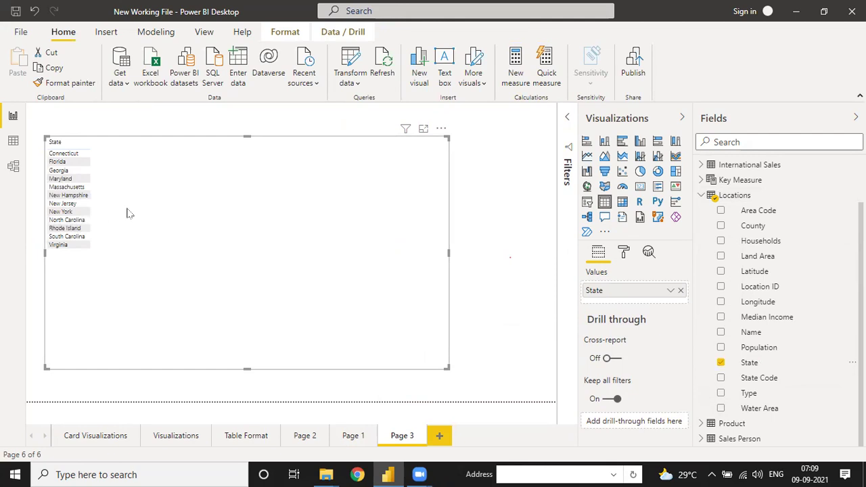
# - Add the Key Measure fields to the state table in the order Total Qty Sold, Total Sales Price, Total Profit and Profit %
pyautogui.scroll(1, 744, 270)
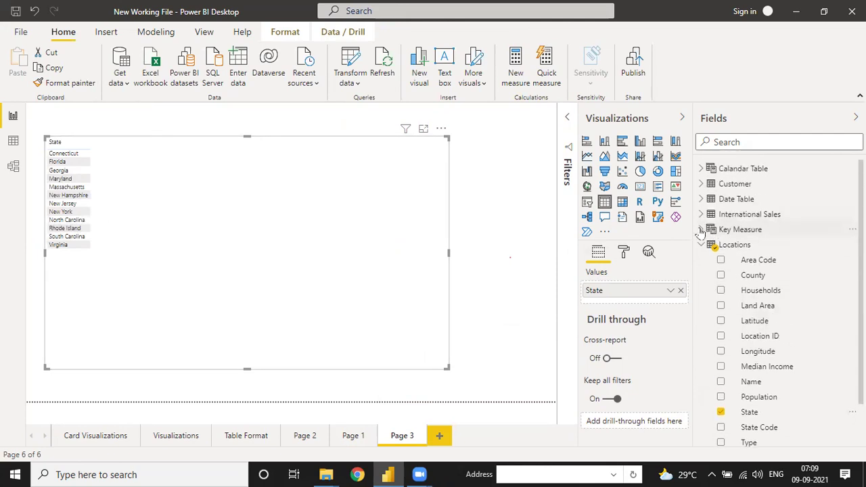
pyautogui.click(700, 230)
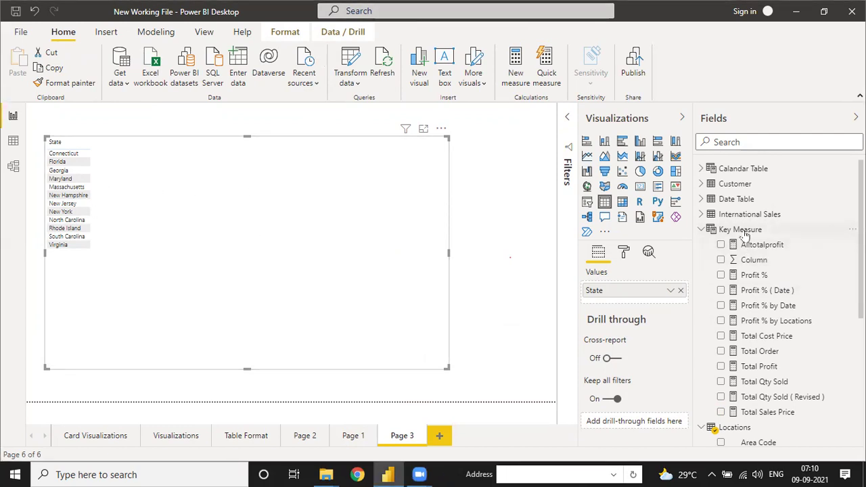
pyautogui.moveTo(766, 414); pyautogui.dragTo(192, 237)
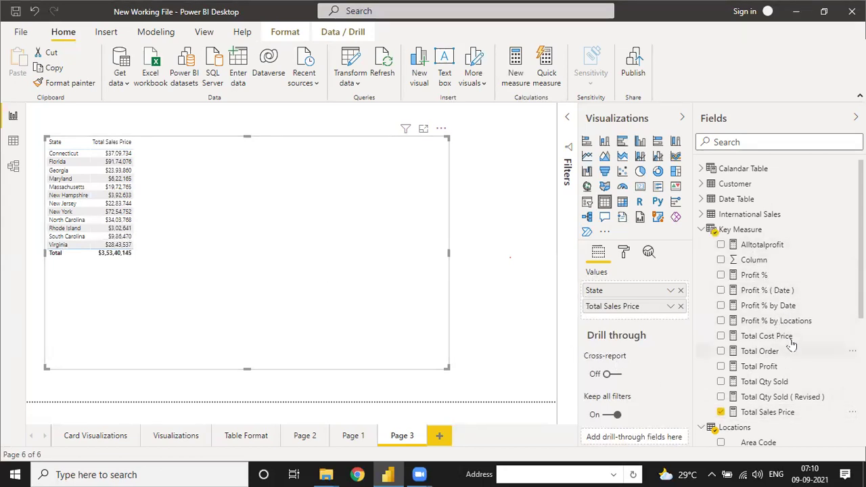
pyautogui.moveTo(779, 366); pyautogui.dragTo(285, 198)
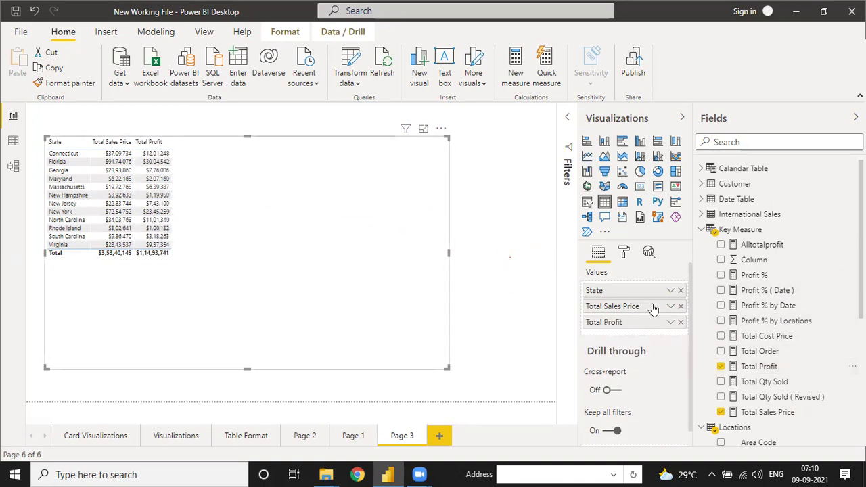
pyautogui.moveTo(781, 384); pyautogui.dragTo(649, 298)
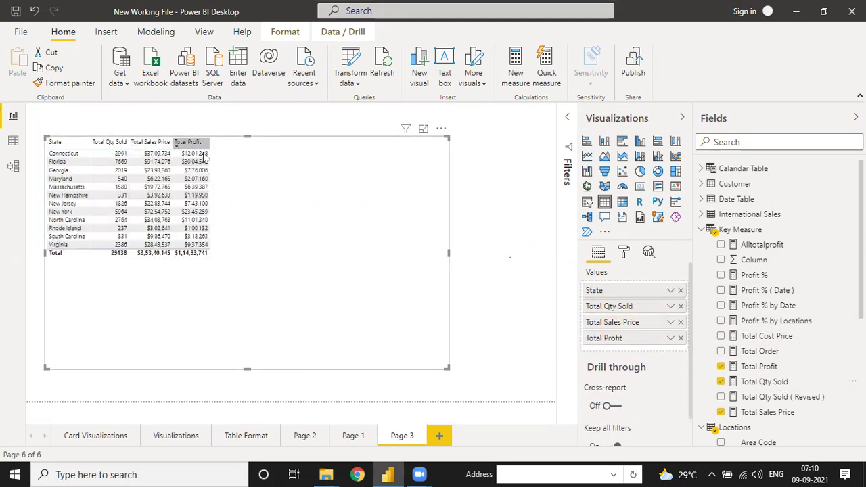
pyautogui.moveTo(763, 277); pyautogui.dragTo(309, 218)
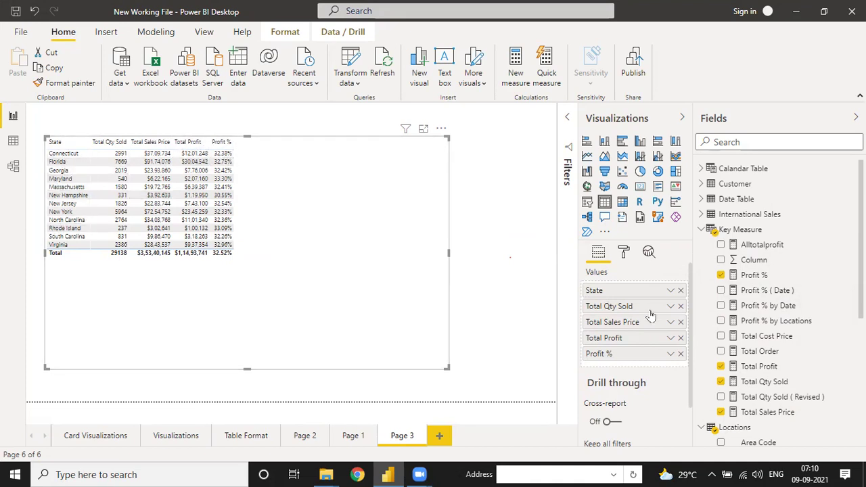
# - Copy the whole formula of the Profit % by Locations measure, from its name through the DIVIDE line
pyautogui.click(764, 320)
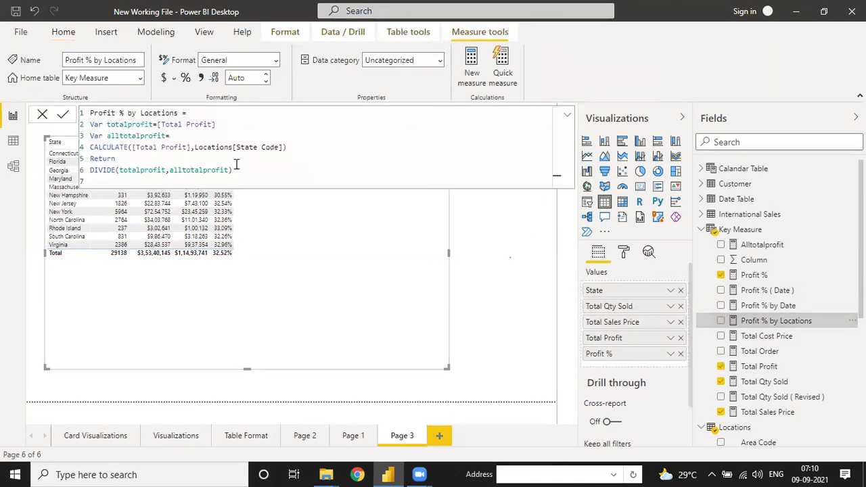
pyautogui.moveTo(237, 173); pyautogui.dragTo(92, 110)
pyautogui.hotkey('ctrl', 'c')
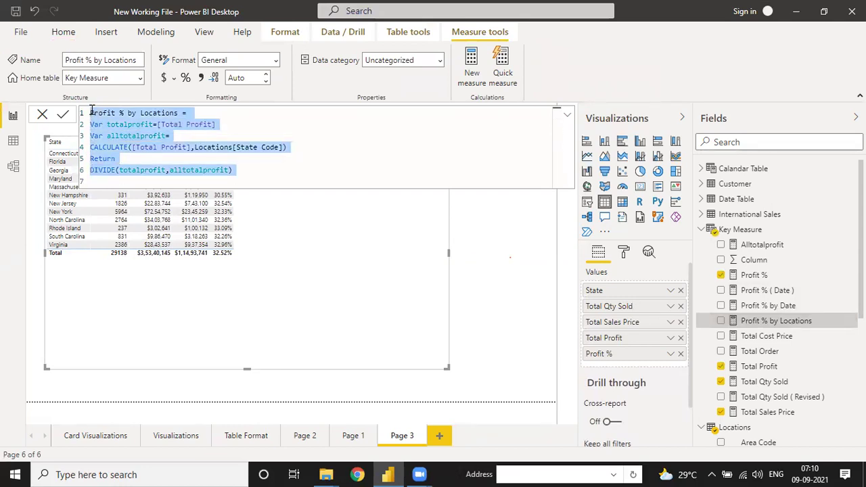
pyautogui.click(399, 317)
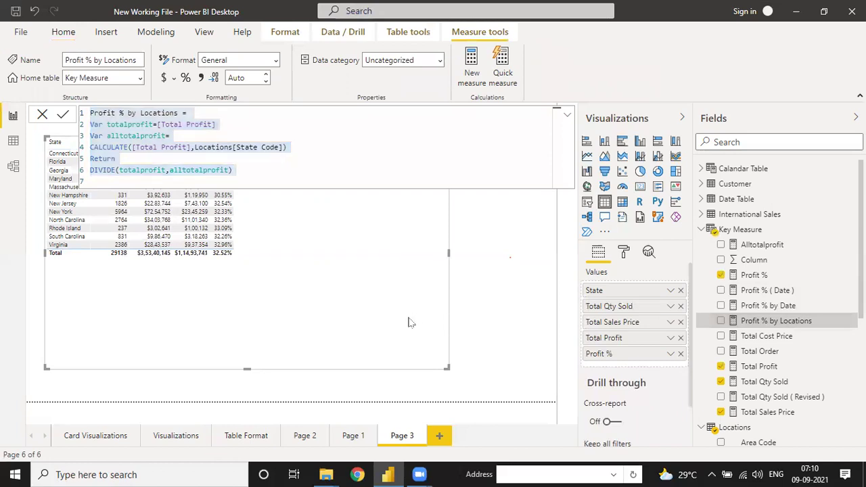
pyautogui.click(566, 116)
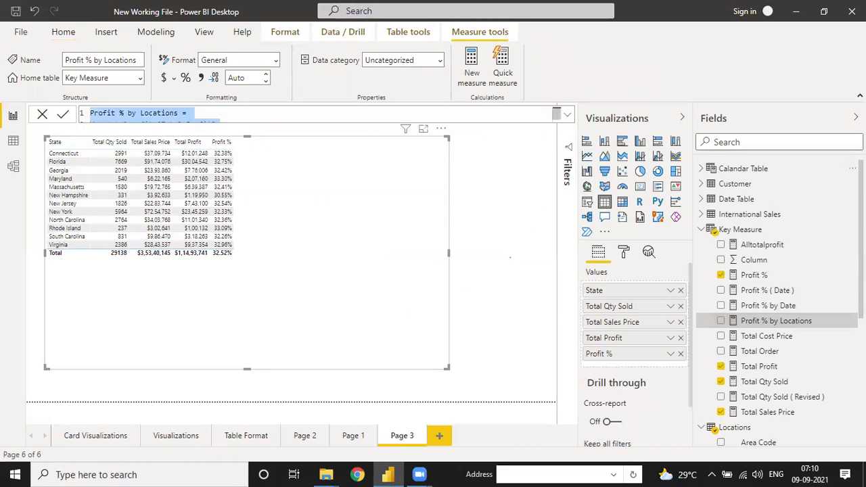
# - Create a new measure in the Key Measure table and paste the copied Profit % by Locations formula into it
pyautogui.click(850, 229)
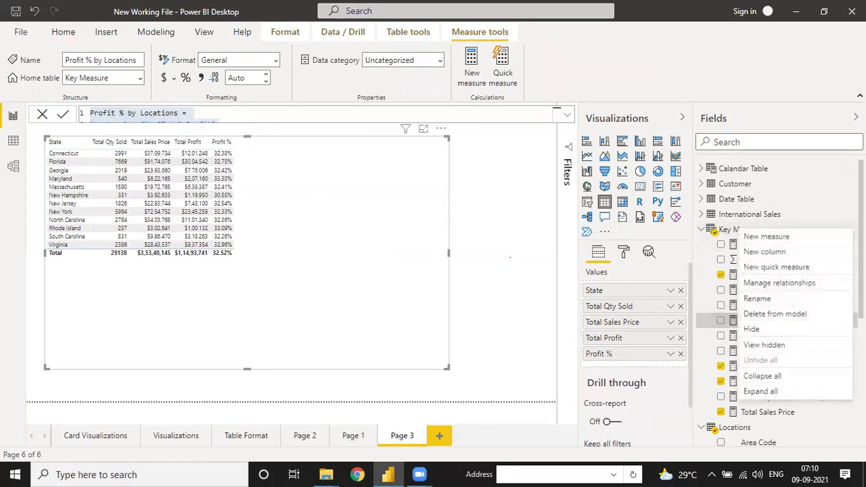
pyautogui.click(751, 233)
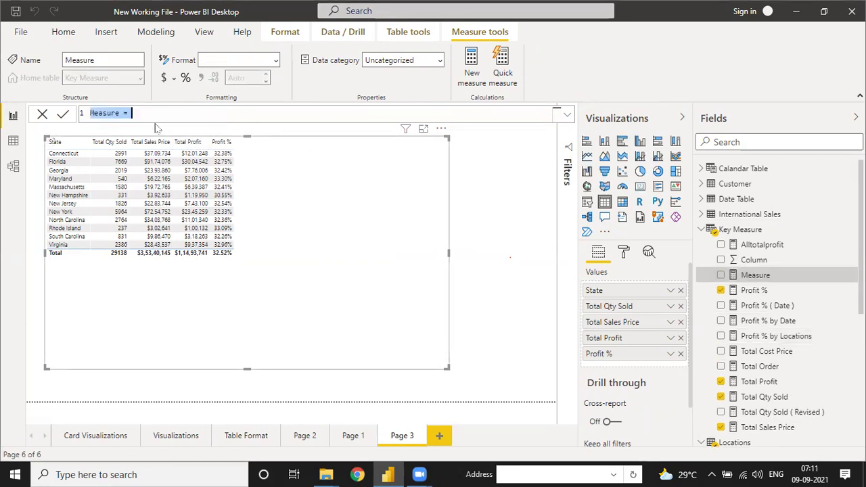
pyautogui.hotkey('ctrl', 'v')
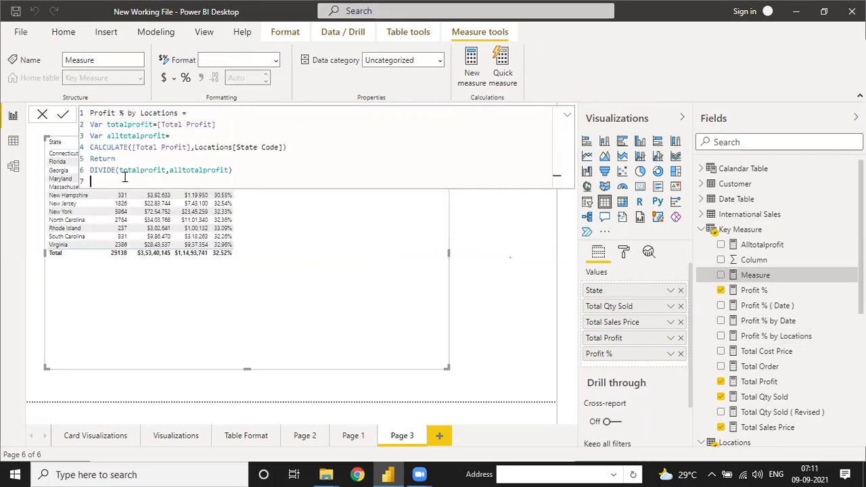
# - Delete the end of the pasted formula back to CALCULATE([Total Profit, removing the State Code filter, Return and DIVIDE lines
pyautogui.press('BackSpace')
pyautogui.press('BackSpace')
pyautogui.press('BackSpace')
pyautogui.press('BackSpace')
pyautogui.press('BackSpace')
pyautogui.press('BackSpace')
pyautogui.press('BackSpace')
pyautogui.press('BackSpace')
pyautogui.press('BackSpace')
pyautogui.press('BackSpace')
pyautogui.press('BackSpace')
pyautogui.press('BackSpace')
pyautogui.press('BackSpace')
pyautogui.press('BackSpace')
pyautogui.press('BackSpace')
pyautogui.press('BackSpace')
pyautogui.press('BackSpace')
pyautogui.press('BackSpace')
pyautogui.press('BackSpace')
pyautogui.press('BackSpace')
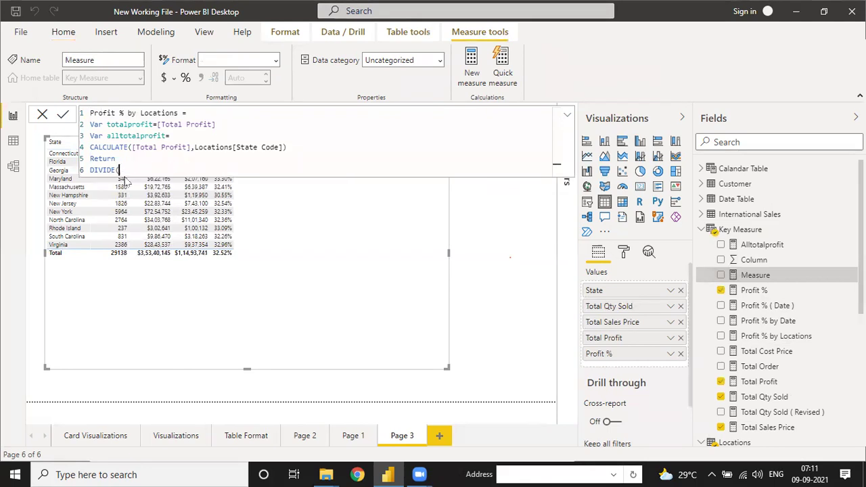
pyautogui.press('BackSpace')
pyautogui.press('BackSpace')
pyautogui.press('BackSpace')
pyautogui.press('BackSpace')
pyautogui.press('BackSpace')
pyautogui.press('BackSpace')
pyautogui.press('BackSpace')
pyautogui.press('BackSpace')
pyautogui.press('BackSpace')
pyautogui.press('BackSpace')
pyautogui.press('BackSpace')
pyautogui.press('BackSpace')
pyautogui.press('BackSpace')
pyautogui.press('BackSpace')
pyautogui.press('BackSpace')
pyautogui.press('BackSpace')
pyautogui.press('BackSpace')
pyautogui.press('BackSpace')
pyautogui.press('BackSpace')
pyautogui.press('BackSpace')
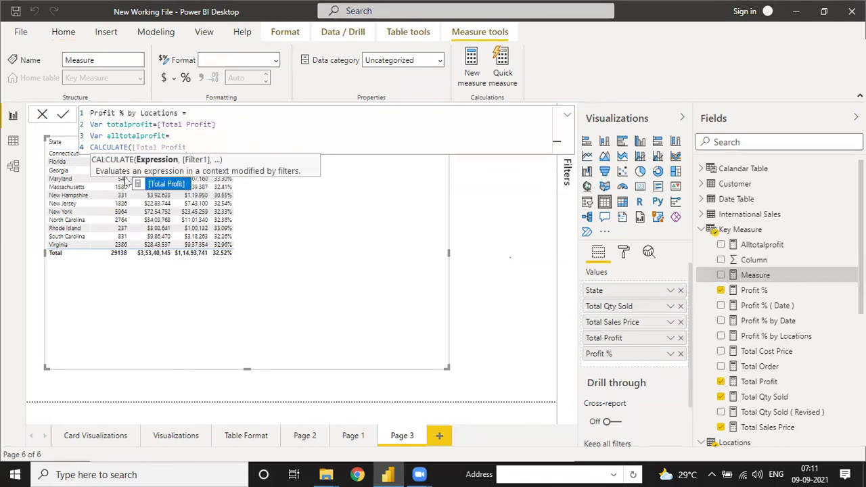
# - Rename the new measure to Profit % by State in the first line of its formula
pyautogui.click(175, 113)
pyautogui.press('BackSpace')
pyautogui.press('BackSpace')
pyautogui.press('BackSpace')
pyautogui.press('BackSpace')
pyautogui.press('BackSpace')
pyautogui.press('BackSpace')
pyautogui.press('BackSpace')
pyautogui.press('BackSpace')
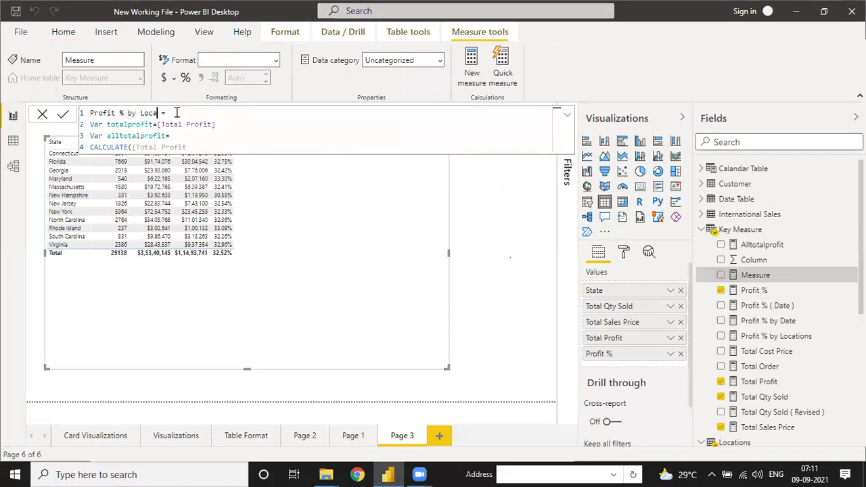
pyautogui.write('State')
pyautogui.moveTo(219, 124); pyautogui.dragTo(93, 124)
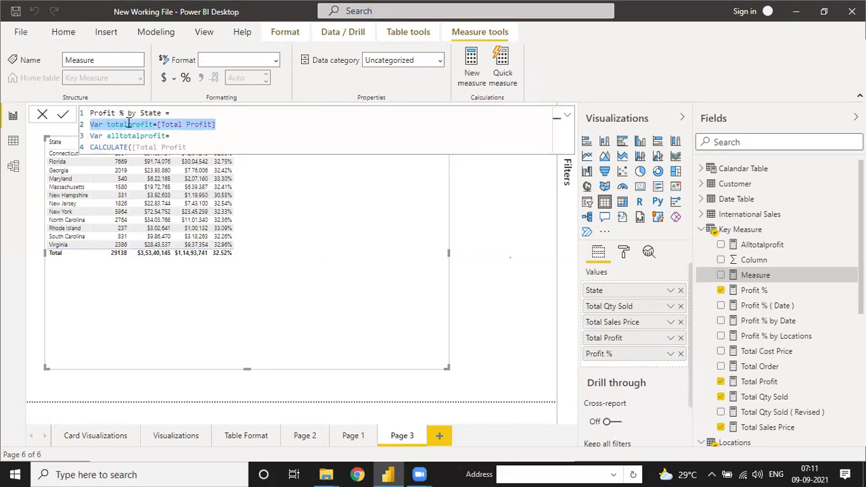
# - Restore the [Total Profit] measure as the expression of CALCULATE in the alltotalprofit variable
pyautogui.click(194, 146)
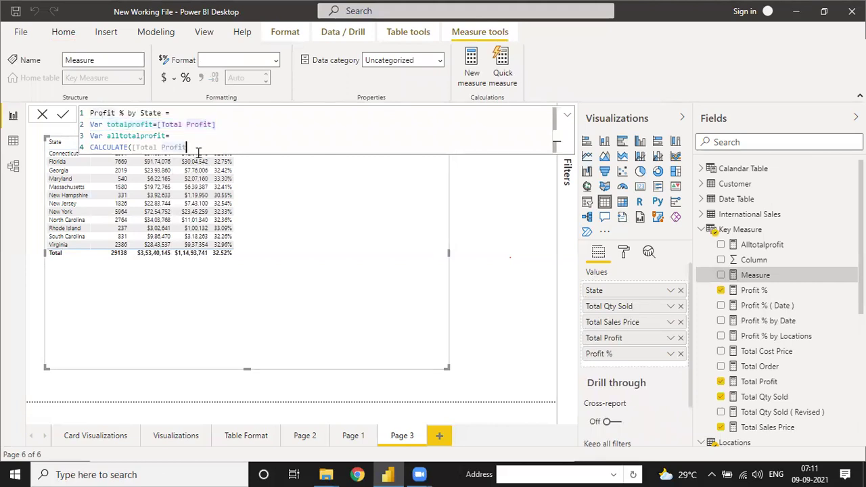
pyautogui.press('BackSpace')
pyautogui.press('BackSpace')
pyautogui.press('BackSpace')
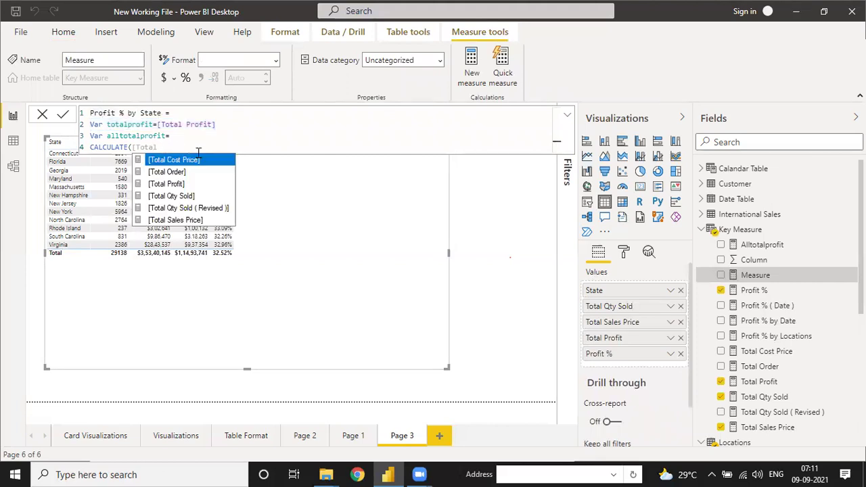
pyautogui.press('Down')
pyautogui.press('Down')
pyautogui.press('Tab')
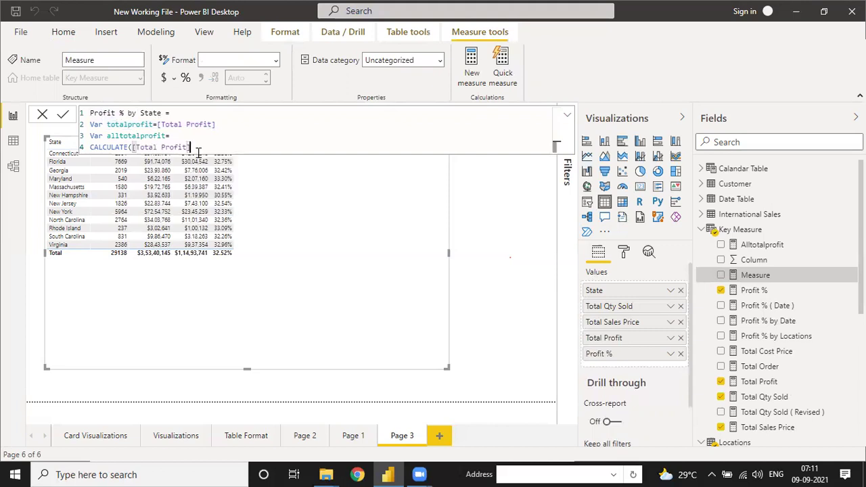
# - Add the filter ALL(Locations[State]) to the CALCULATE function and close both brackets
pyautogui.write(',all')
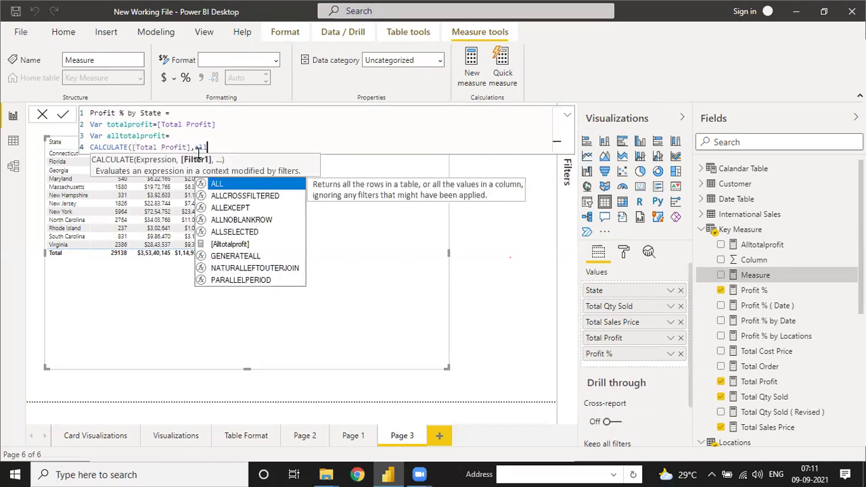
pyautogui.press('Tab')
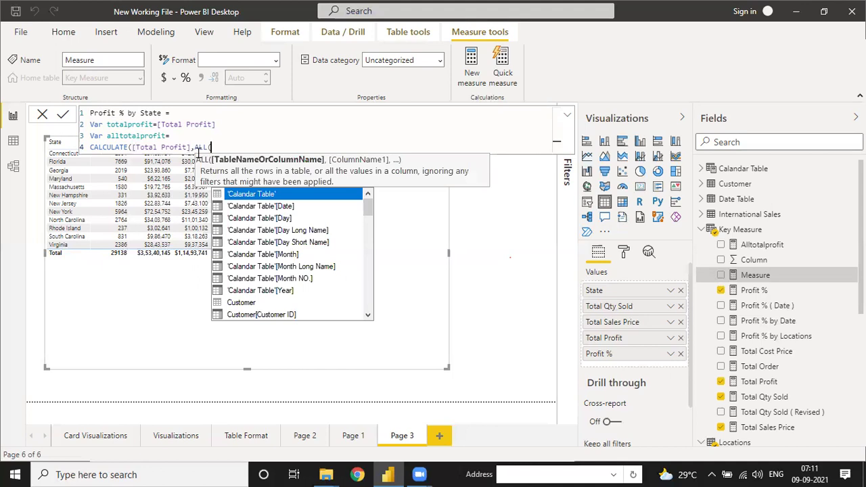
pyautogui.write('loca')
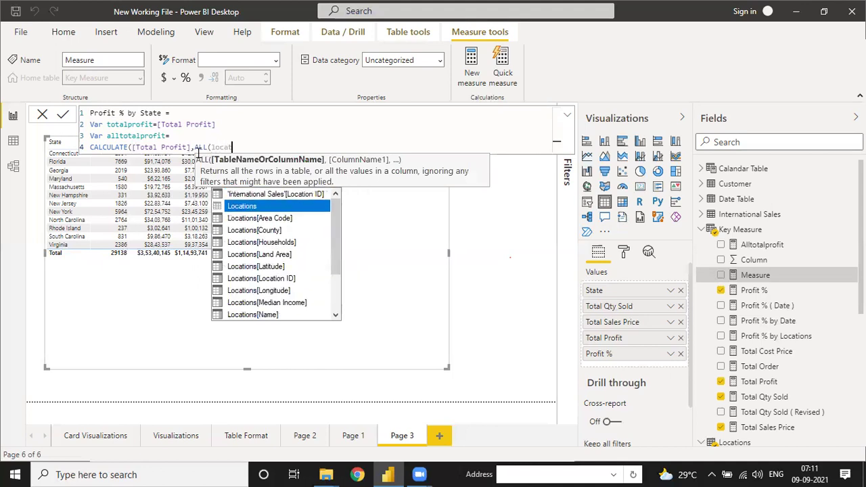
pyautogui.write('t')
pyautogui.press('Down')
pyautogui.press('Down')
pyautogui.press('Down')
pyautogui.press('Down')
pyautogui.press('Down')
pyautogui.press('Down')
pyautogui.press('Down')
pyautogui.press('Down')
pyautogui.press('Down')
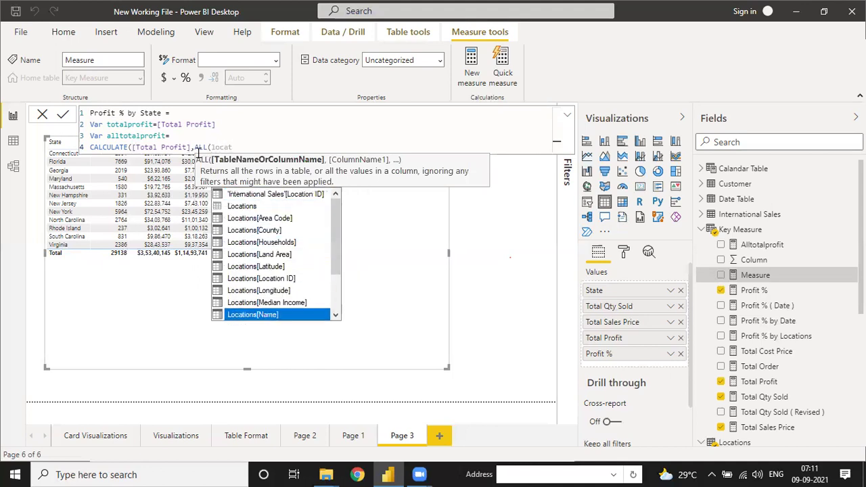
pyautogui.press('Down')
pyautogui.press('Down')
pyautogui.press('Down')
pyautogui.press('Down')
pyautogui.press('Up')
pyautogui.press('Up')
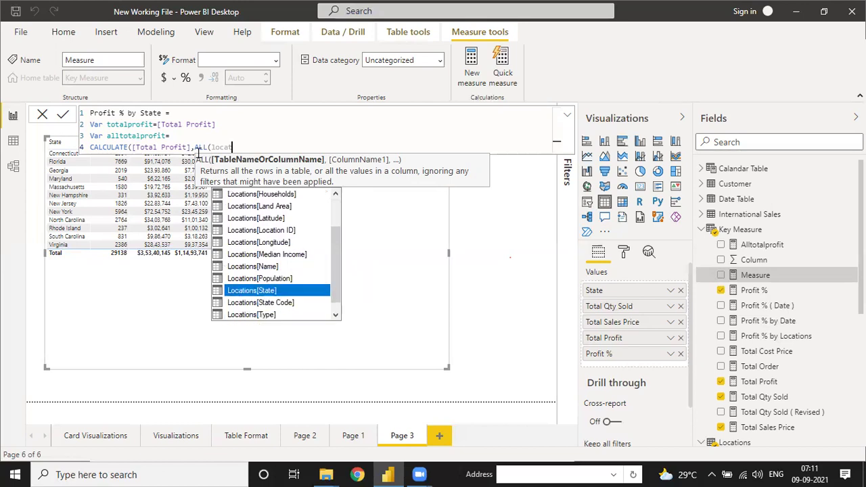
pyautogui.press('Tab')
pyautogui.write('))')
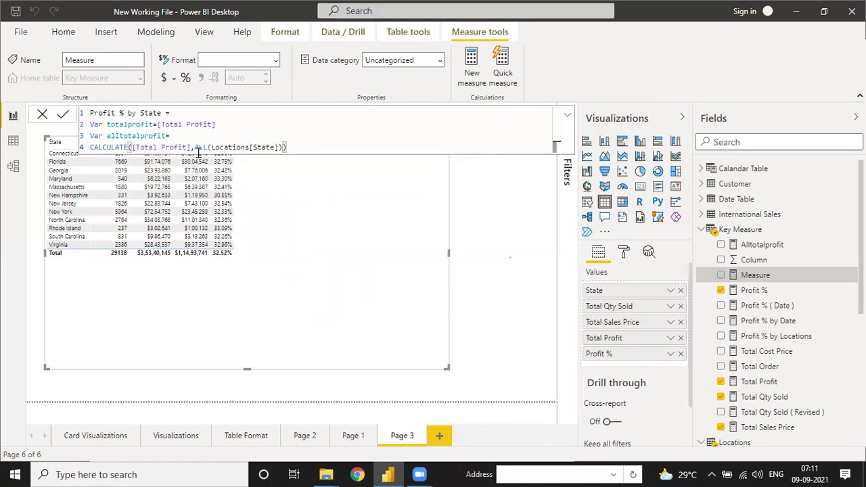
# - Add a Return line below the CALCULATE line and start a new line under it
pyautogui.hotkey('shift', 'Return')
pyautogui.write('Retur')
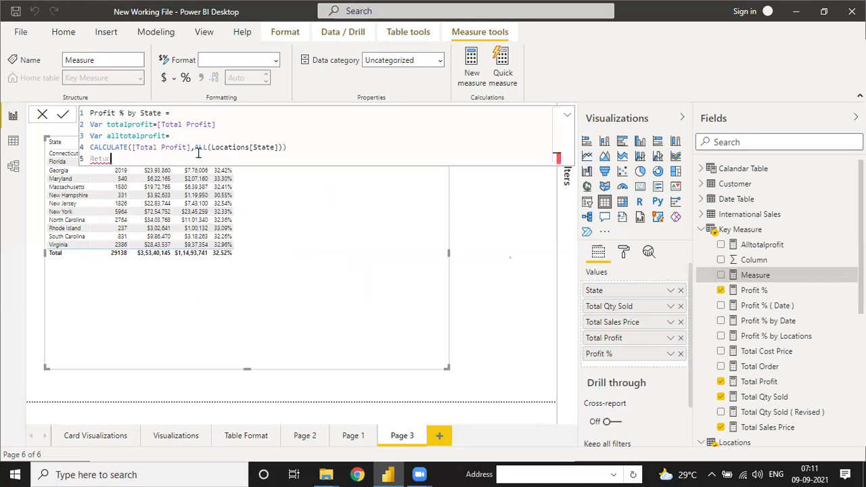
pyautogui.write('nrn')
pyautogui.press('BackSpace')
pyautogui.press('BackSpace')
pyautogui.press('BackSpace')
pyautogui.write('urn')
pyautogui.hotkey('shift', 'Return')
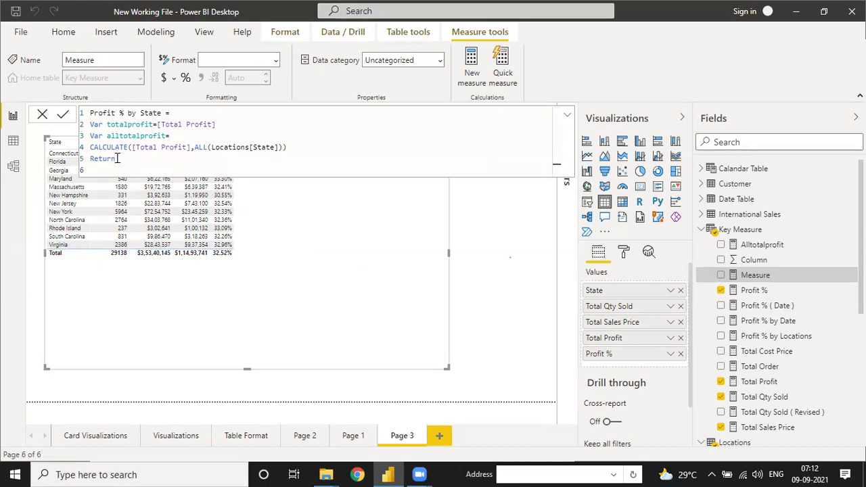
# - Start a DIVIDE function under Return and use the totalprofit variable as its numerator
pyautogui.write('DIVIDE(')
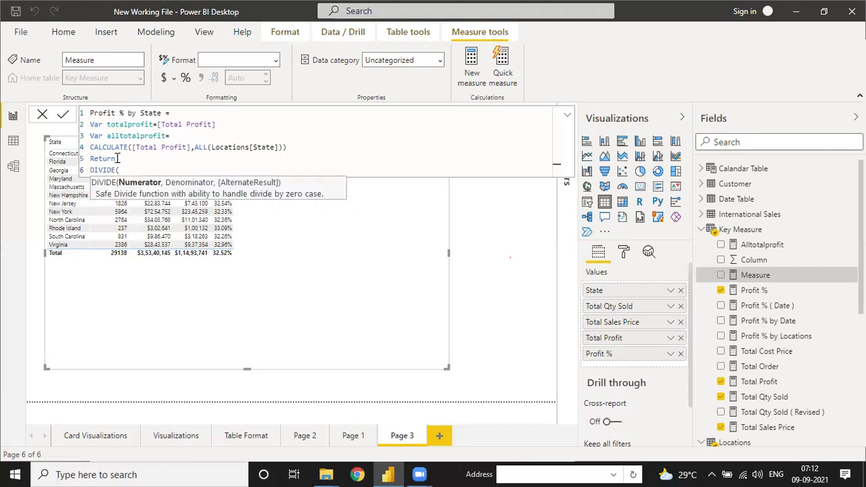
pyautogui.write('tota')
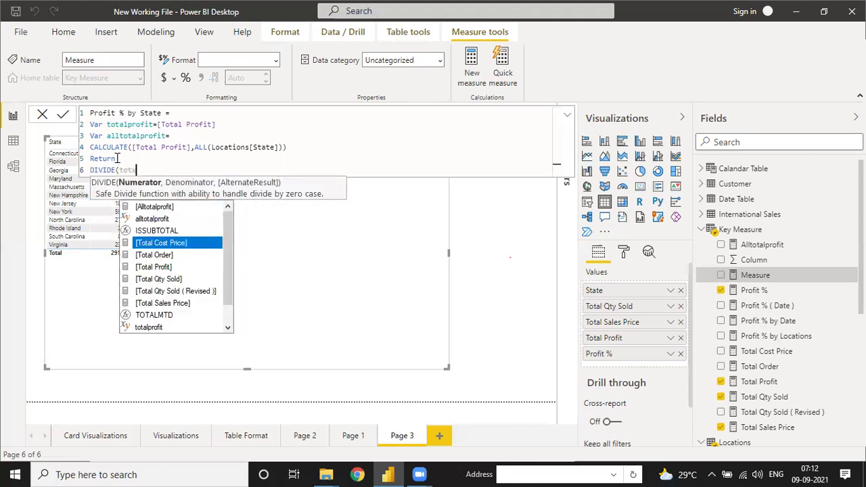
pyautogui.press('Down')
pyautogui.press('Down')
pyautogui.press('Down')
pyautogui.press('Down')
pyautogui.press('Down')
pyautogui.press('Down')
pyautogui.press('Down')
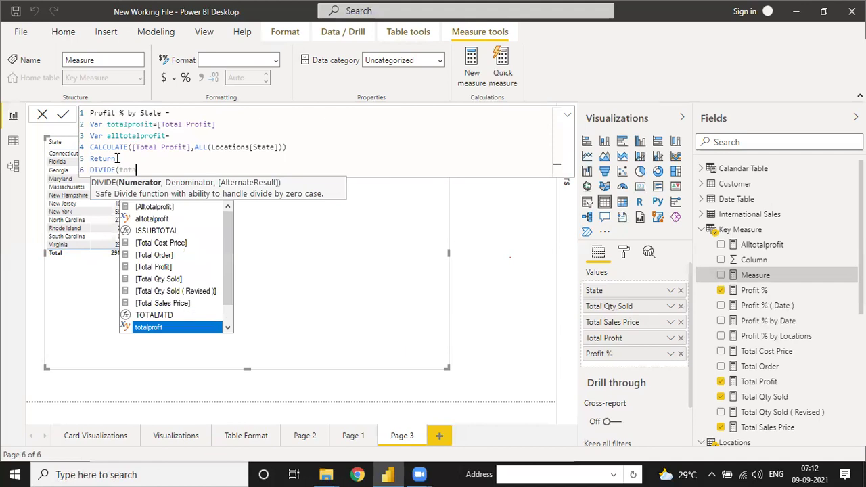
pyautogui.press('Tab')
# - Use the alltotalprofit variable as the DIVIDE denominator, close the bracket and commit the measure
pyautogui.write(',all')
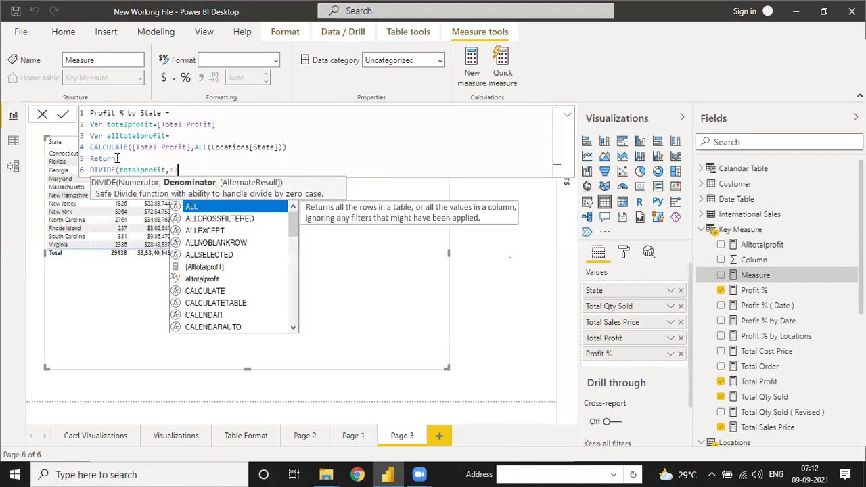
pyautogui.press('Down')
pyautogui.press('Down')
pyautogui.press('Down')
pyautogui.press('Down')
pyautogui.press('Down')
pyautogui.press('Down')
pyautogui.press('Tab')
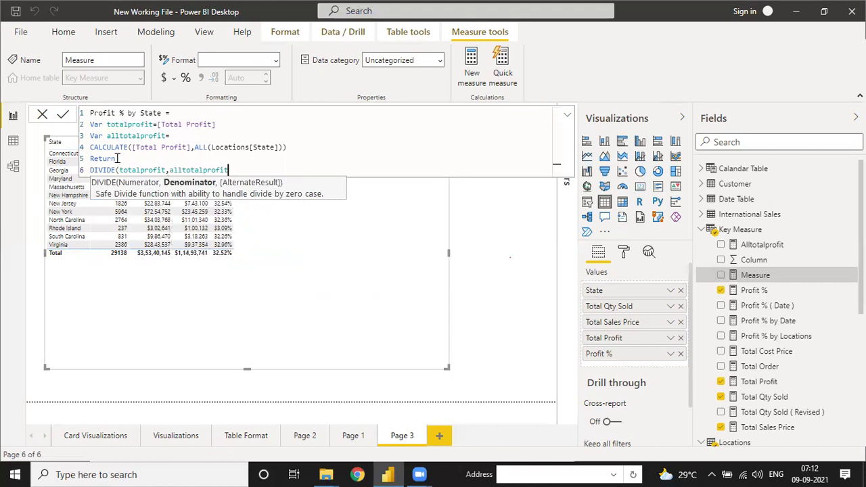
pyautogui.write(')')
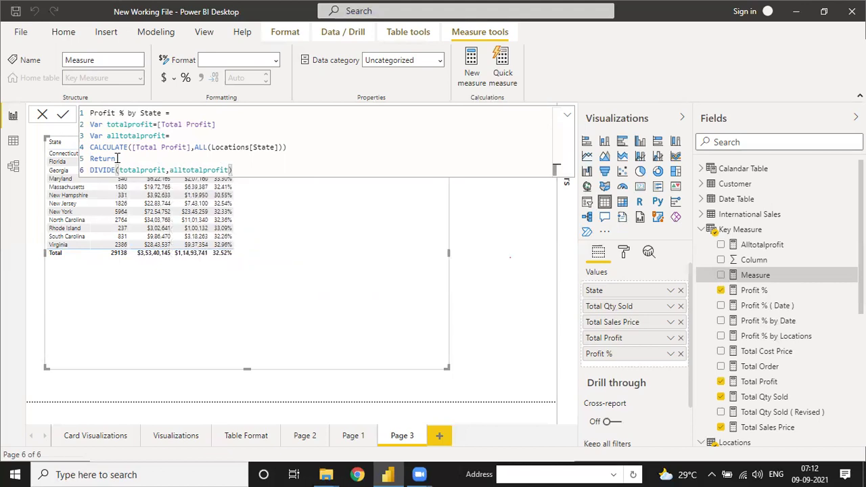
pyautogui.press('Return')
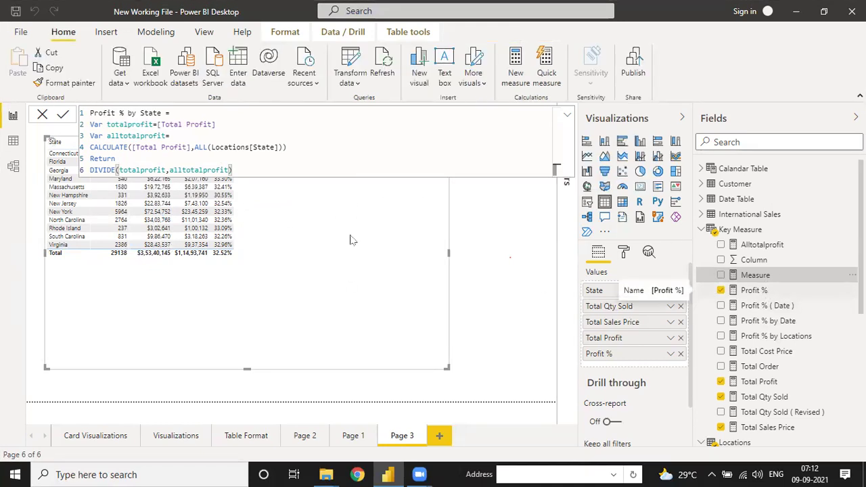
# - Add the Profit % by State measure as the last column of the state table
pyautogui.moveTo(758, 338); pyautogui.dragTo(332, 218)
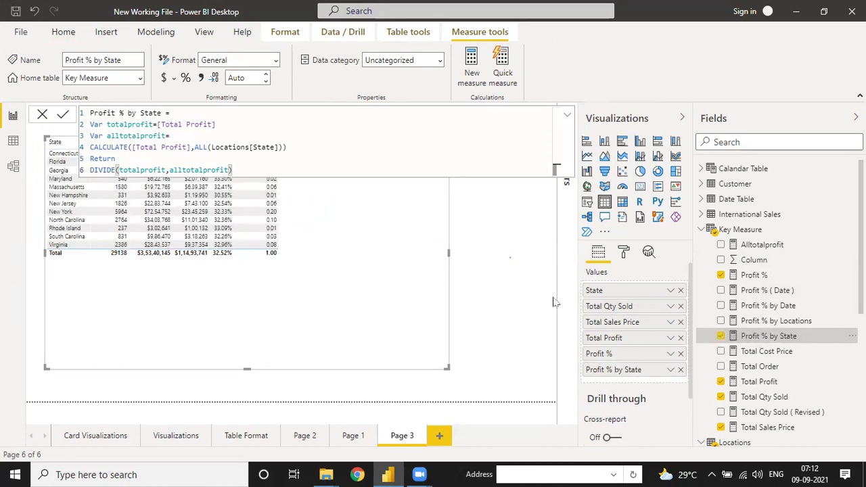
pyautogui.click(494, 282)
pyautogui.click(268, 186)
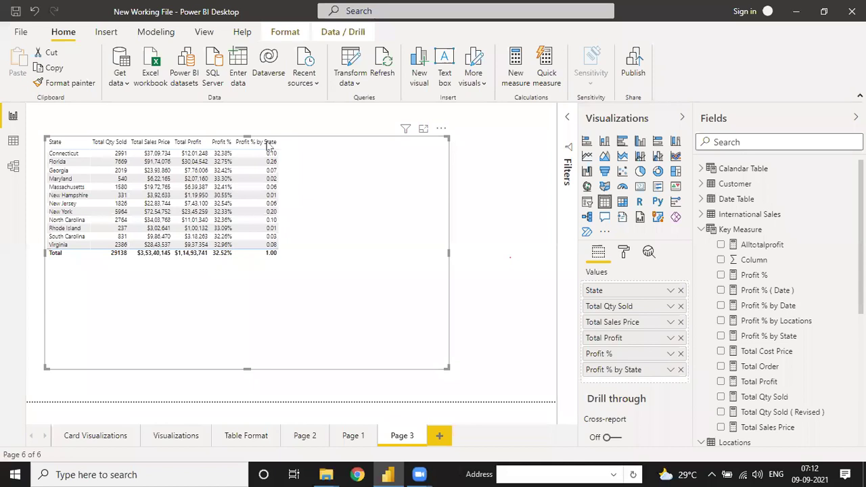
# - Format the Profit % by State measure as a percentage and collapse its formula
pyautogui.click(744, 336)
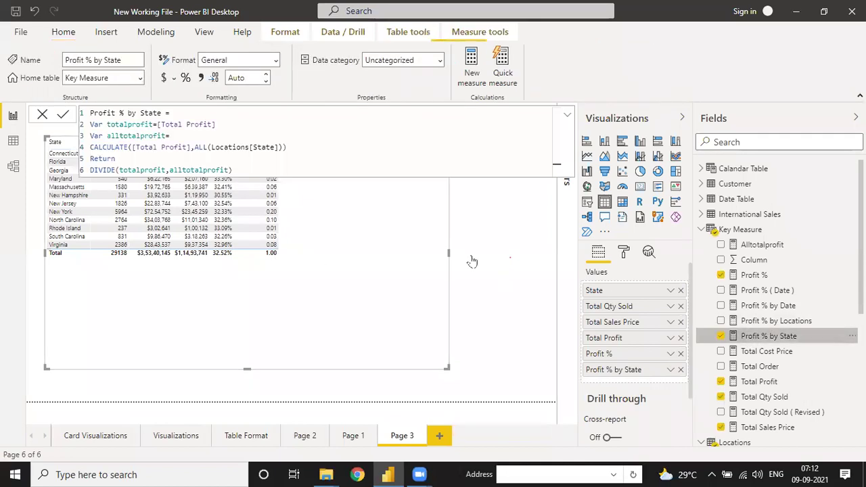
pyautogui.click(185, 79)
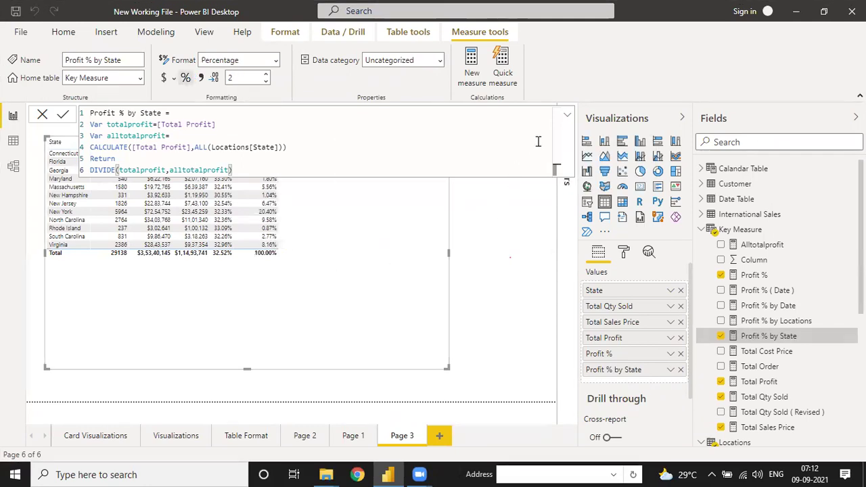
pyautogui.click(567, 117)
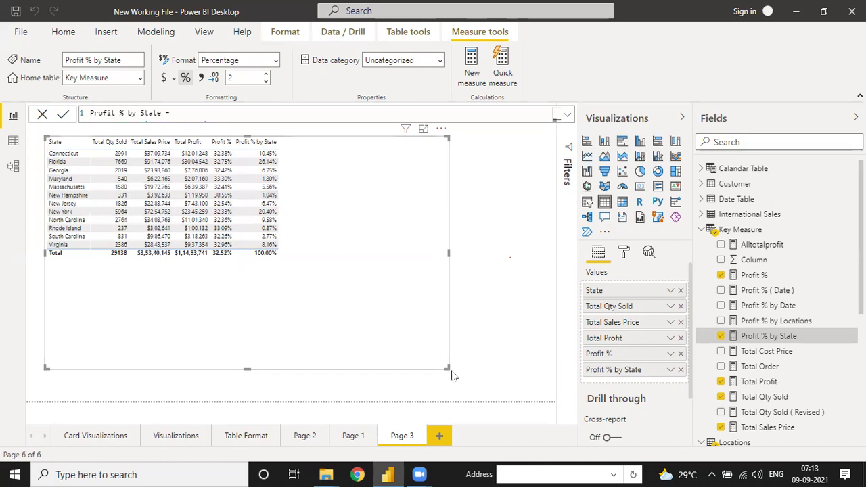
# - Shrink the state table to fit its columns and rows, and return from focus mode to the report
pyautogui.moveTo(446, 367); pyautogui.dragTo(301, 279)
pyautogui.moveTo(289, 130)
pyautogui.mouseDown()
pyautogui.moveTo(292, 158)
pyautogui.moveTo(282, 131)
pyautogui.mouseUp()
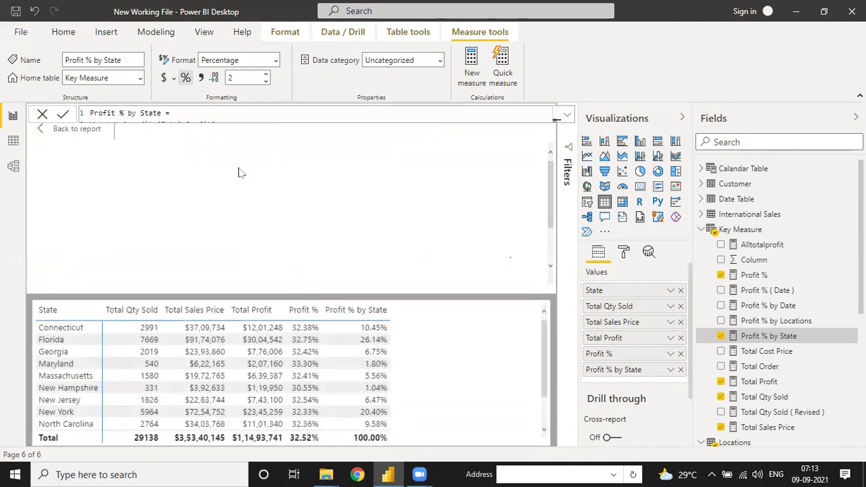
pyautogui.click(62, 130)
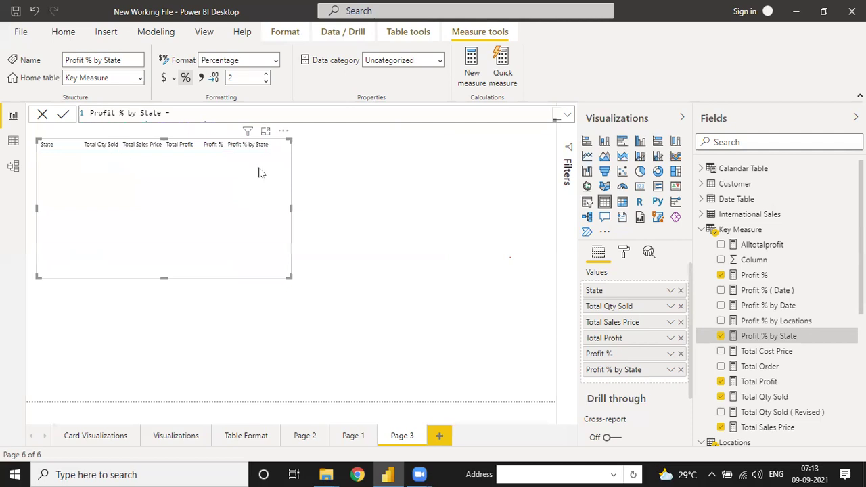
# - Duplicate the state table and place the copy directly beneath the original on Page 3
pyautogui.click(63, 32)
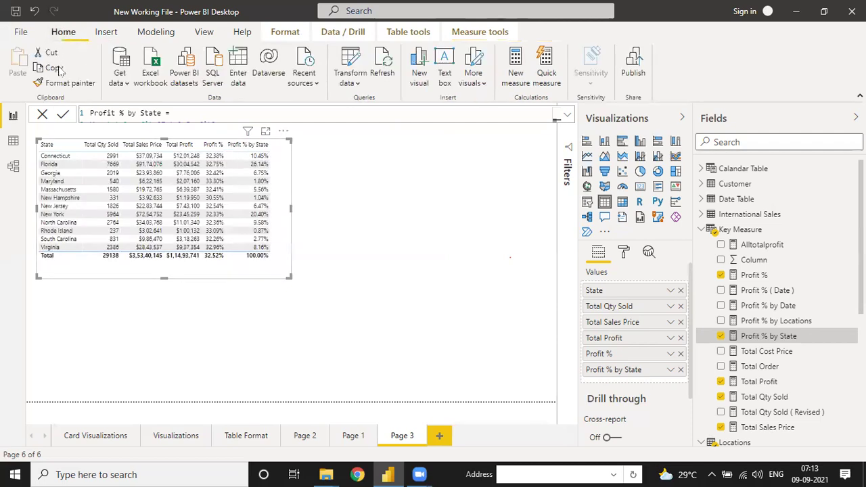
pyautogui.click(340, 149)
pyautogui.moveTo(289, 139); pyautogui.dragTo(284, 279)
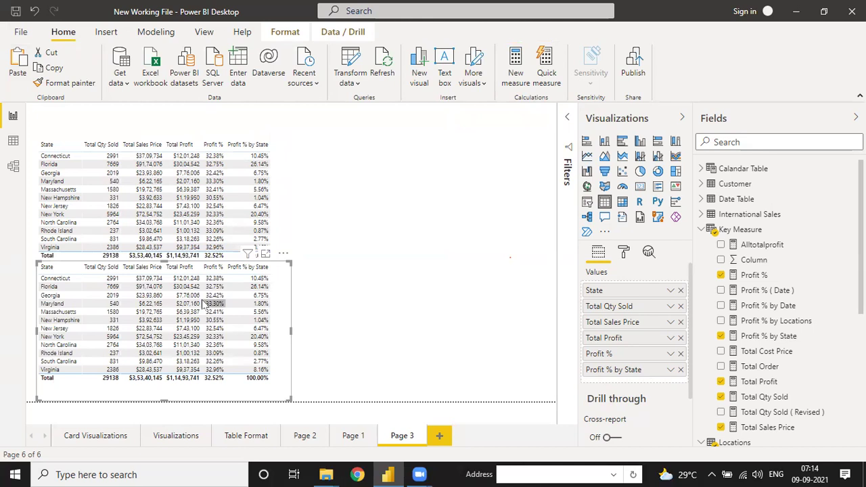
# - Replace State in the copied table with Salesperson Name from the Sales Person table as the first column
pyautogui.click(679, 290)
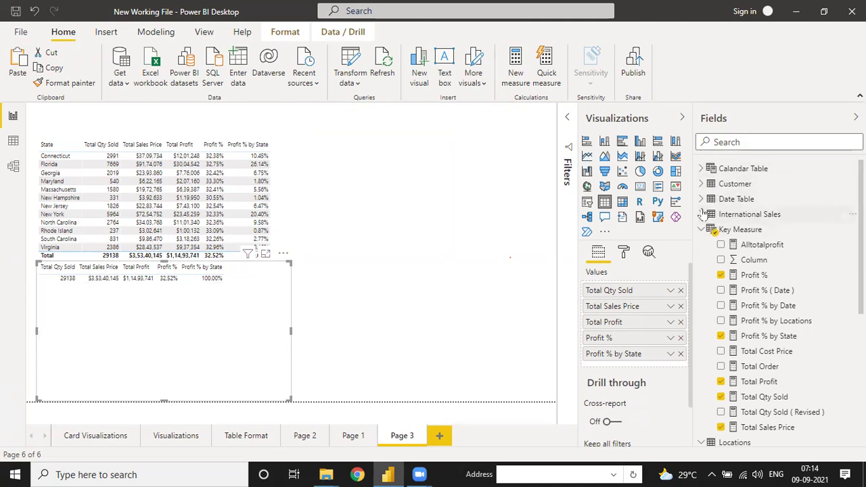
pyautogui.click(703, 230)
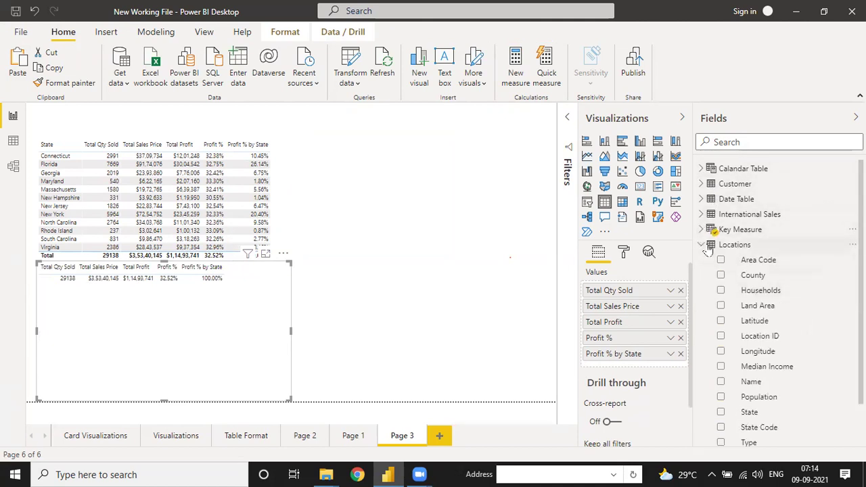
pyautogui.click(704, 248)
pyautogui.click(702, 246)
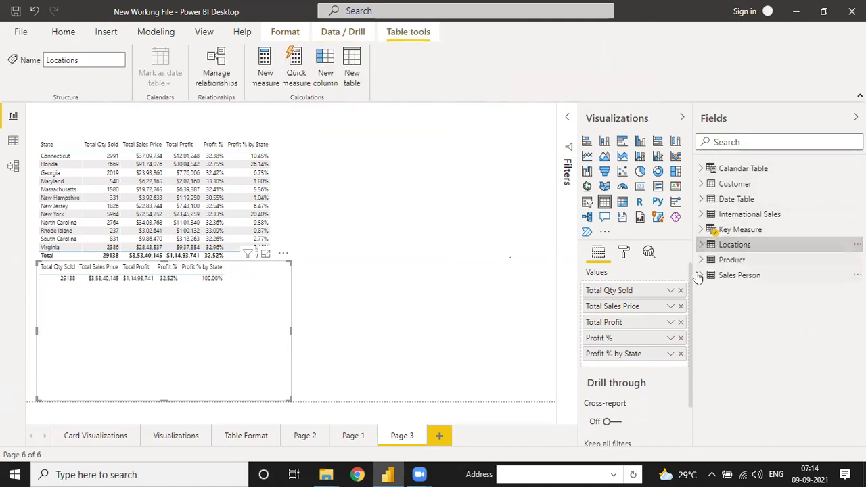
pyautogui.click(700, 275)
pyautogui.moveTo(765, 305); pyautogui.dragTo(619, 287)
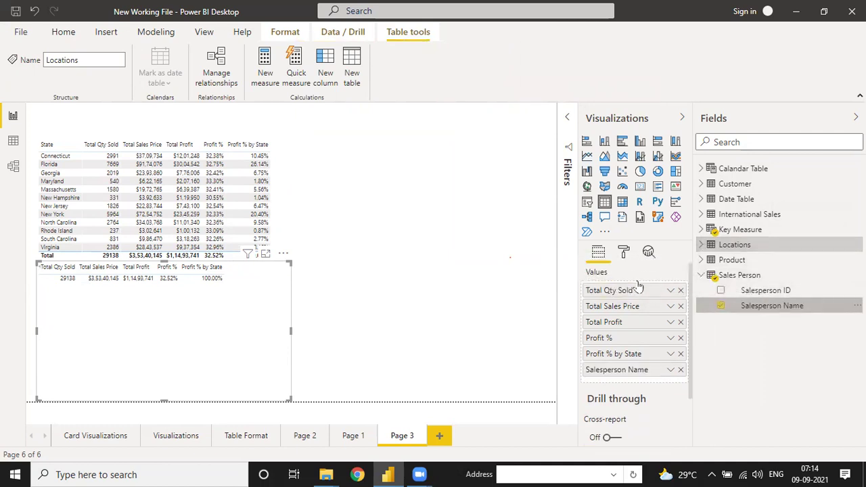
pyautogui.moveTo(622, 376); pyautogui.dragTo(615, 289)
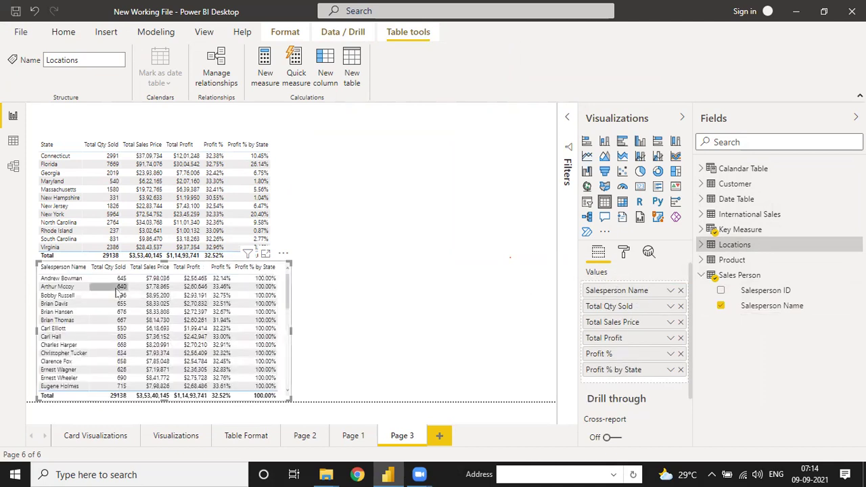
# - Look through the salesperson rows and remove the Profit % by State column from this table
pyautogui.scroll(-10, 97, 309)
pyautogui.scroll(10, 102, 314)
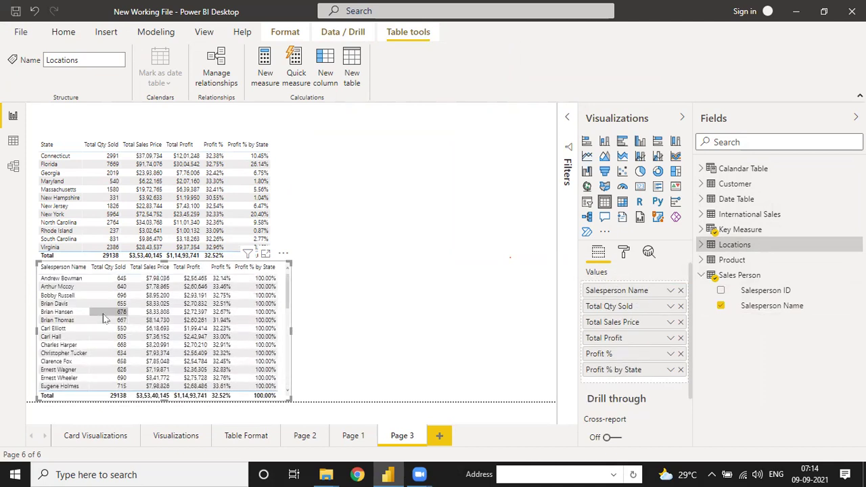
pyautogui.click(680, 369)
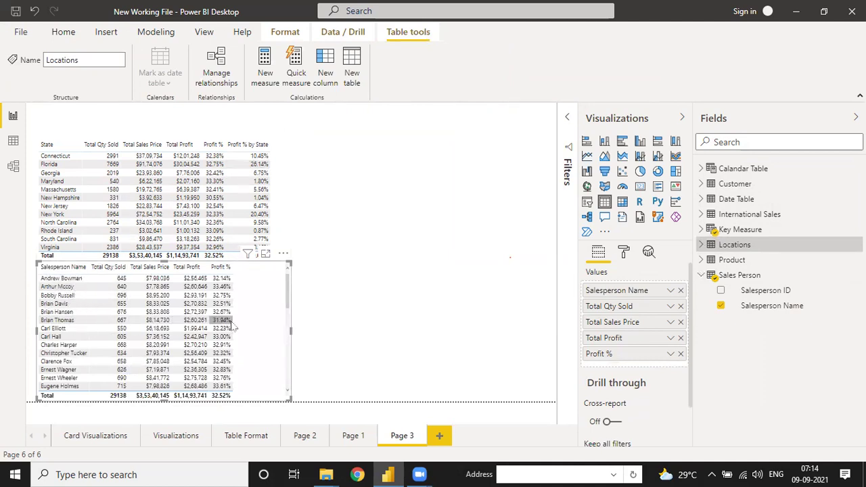
# - Copy the entire formula of the Profit % by State measure from the Key Measure table
pyautogui.click(700, 231)
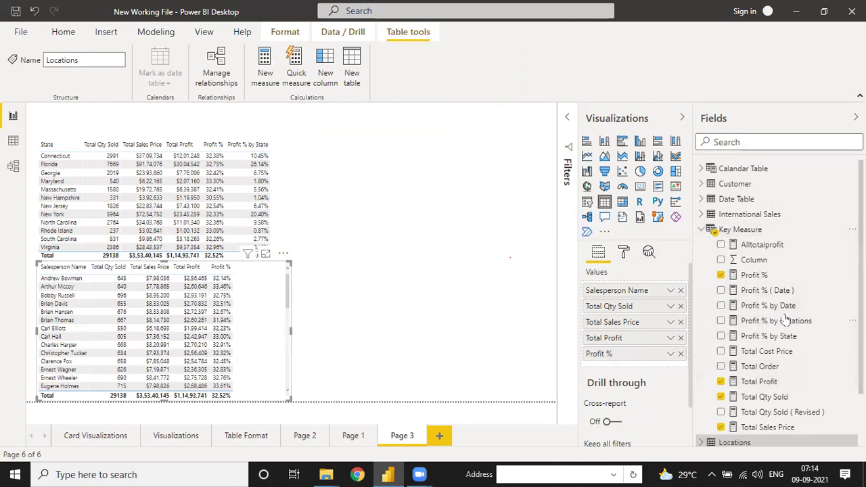
pyautogui.click(783, 335)
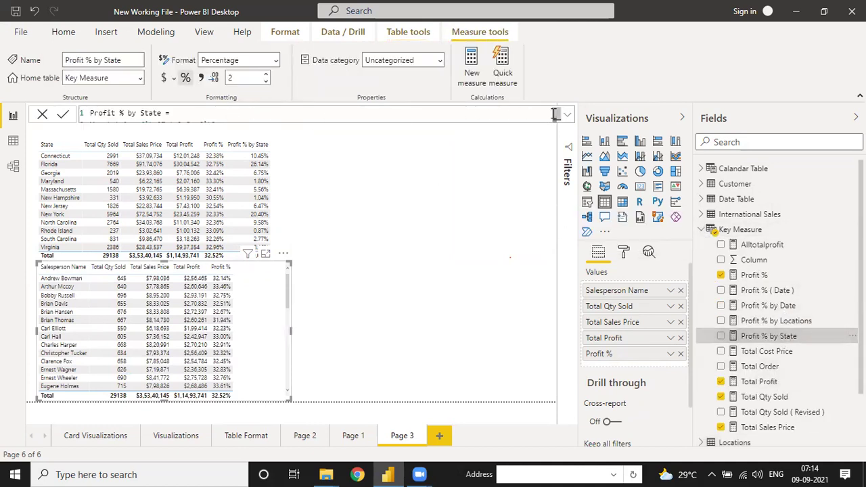
pyautogui.click(566, 115)
pyautogui.click(226, 169)
pyautogui.hotkey('ctrl', 'a')
pyautogui.hotkey('ctrl', 'c')
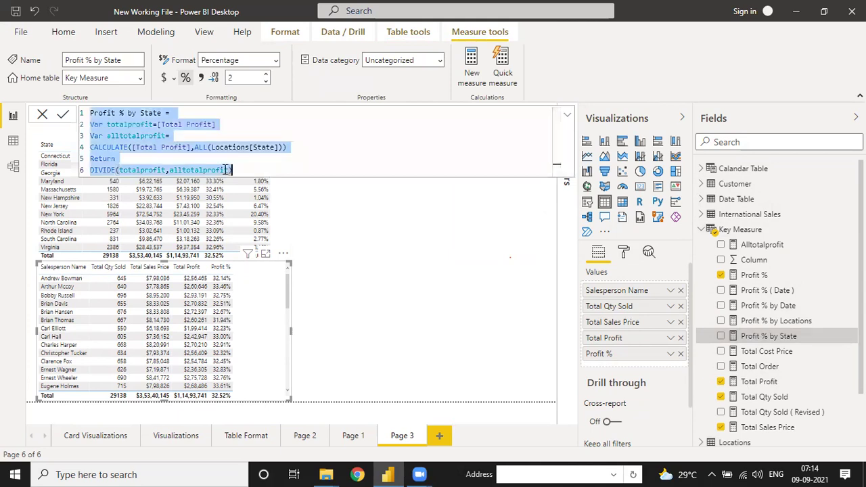
# - Create a new measure in the Key Measure table and paste the copied formula over its default text
pyautogui.rightClick(842, 233)
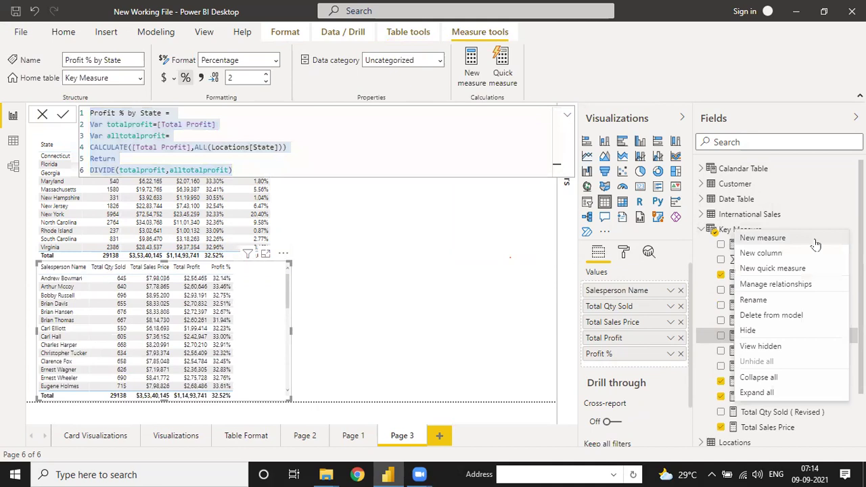
pyautogui.press('Escape')
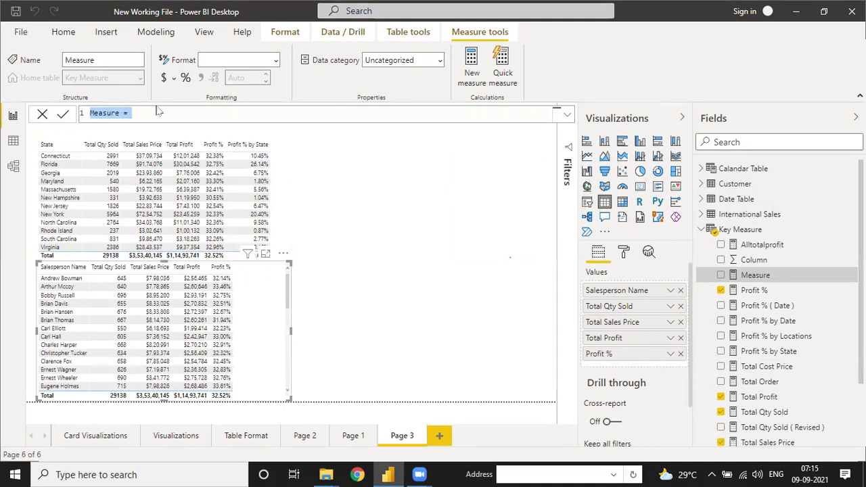
pyautogui.hotkey('ctrl', 'v')
# - Delete Locations[State] from the ALL function in the new measure, leaving its brackets empty
pyautogui.click(277, 147)
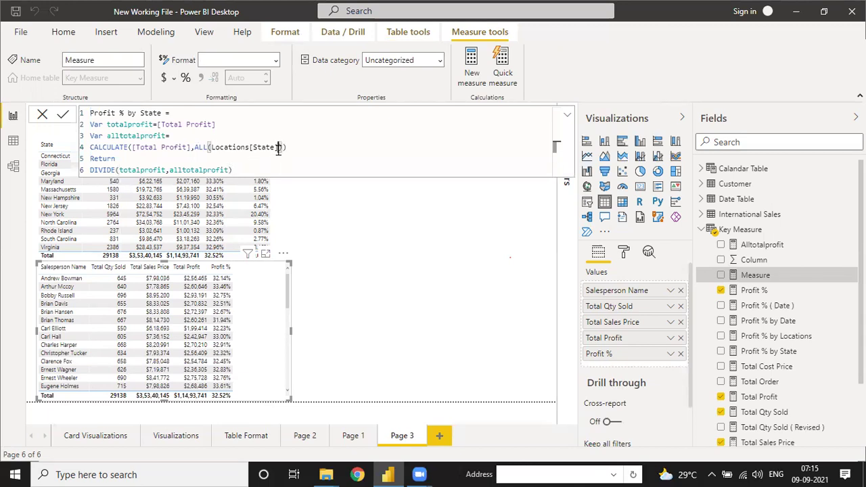
pyautogui.press('BackSpace')
pyautogui.press('BackSpace')
pyautogui.press('BackSpace')
pyautogui.press('BackSpace')
pyautogui.press('BackSpace')
pyautogui.press('BackSpace')
pyautogui.press('BackSpace')
pyautogui.press('BackSpace')
pyautogui.press('BackSpace')
pyautogui.press('BackSpace')
pyautogui.press('BackSpace')
pyautogui.press('BackSpace')
pyautogui.press('BackSpace')
pyautogui.press('BackSpace')
pyautogui.press('BackSpace')
pyautogui.press('BackSpace')
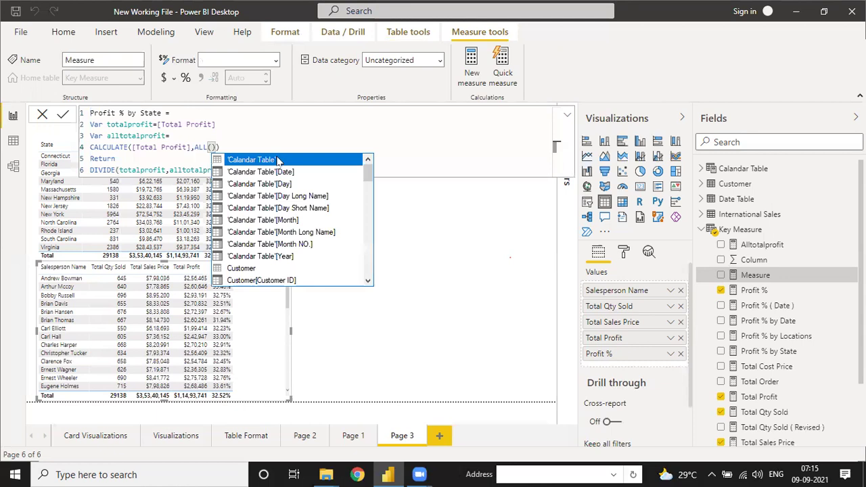
pyautogui.write('sal')
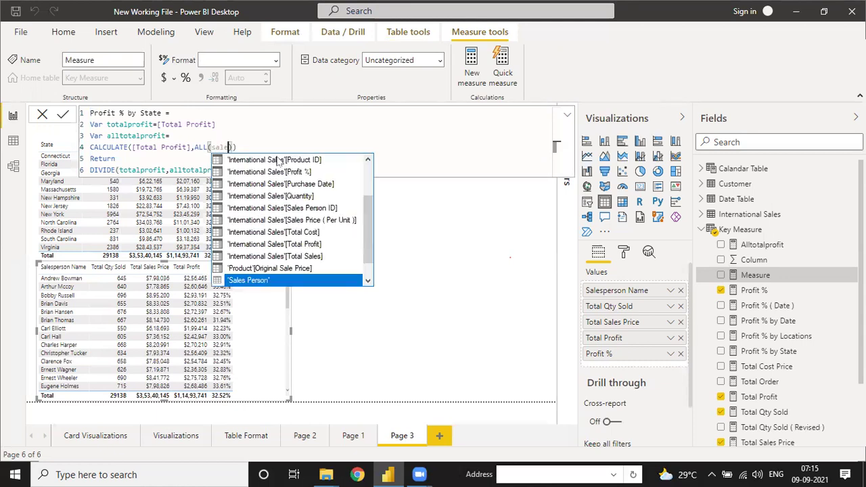
pyautogui.write('e')
pyautogui.click(277, 158)
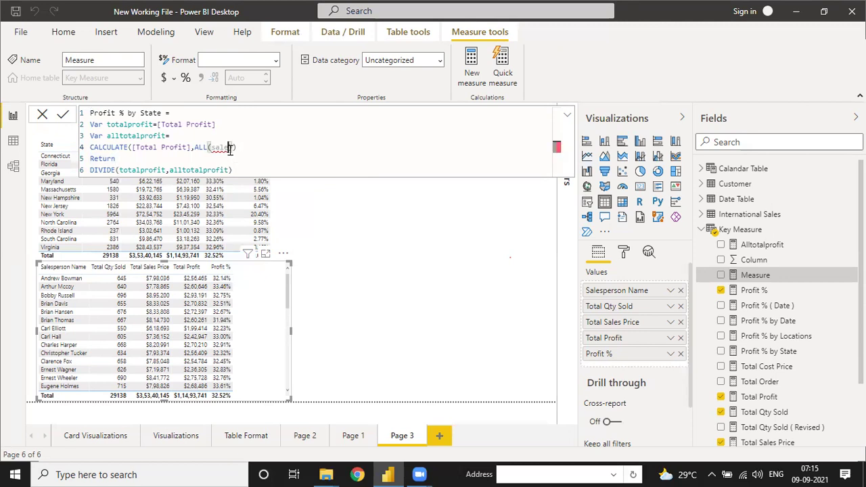
pyautogui.press('BackSpace')
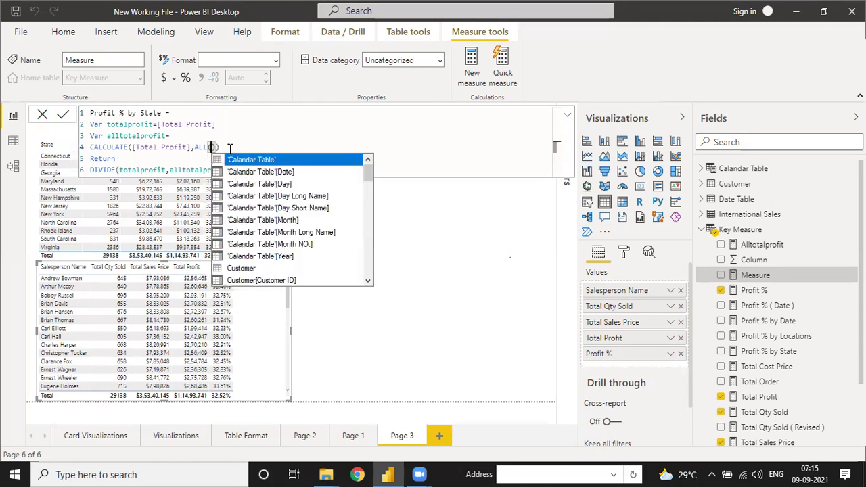
# - Insert 'Sales Person'[Salesperson Name] as the argument of the ALL function
pyautogui.write('le')
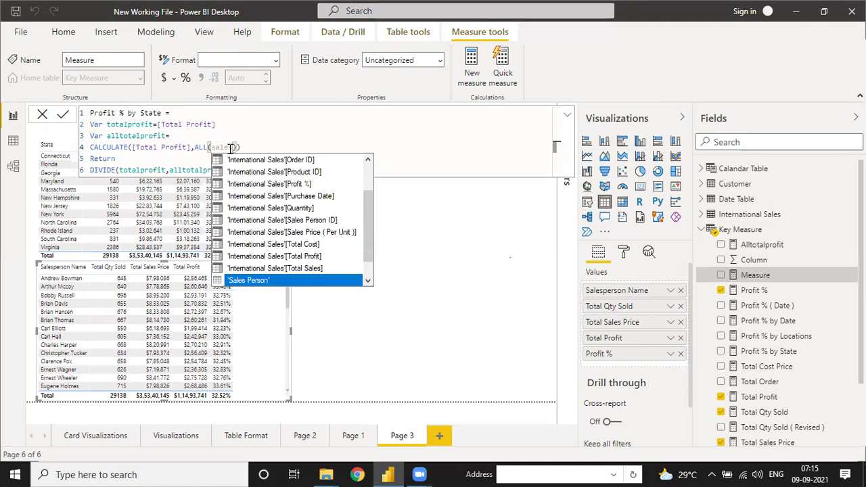
pyautogui.press('Down')
pyautogui.press('Down')
pyautogui.press('Up')
pyautogui.press('Down')
pyautogui.press('Tab')
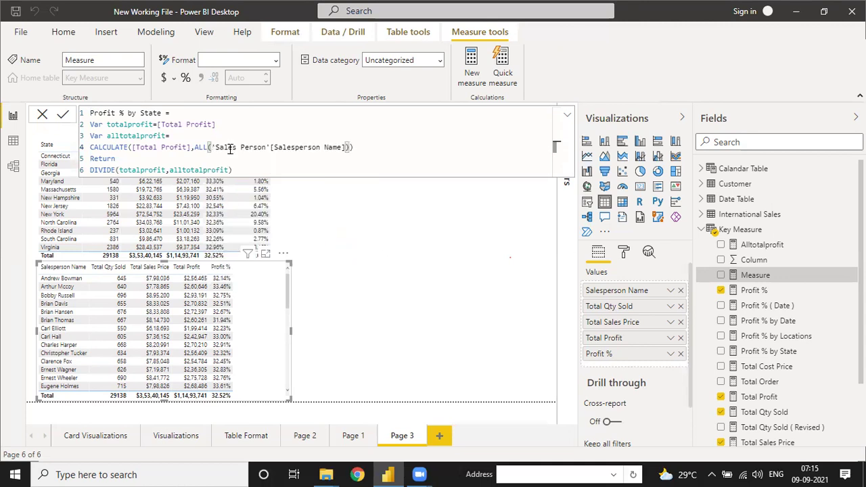
# - Rename the copied measure as Profit % by Sales Person and commit its formula
pyautogui.click(249, 162)
pyautogui.press('Return')
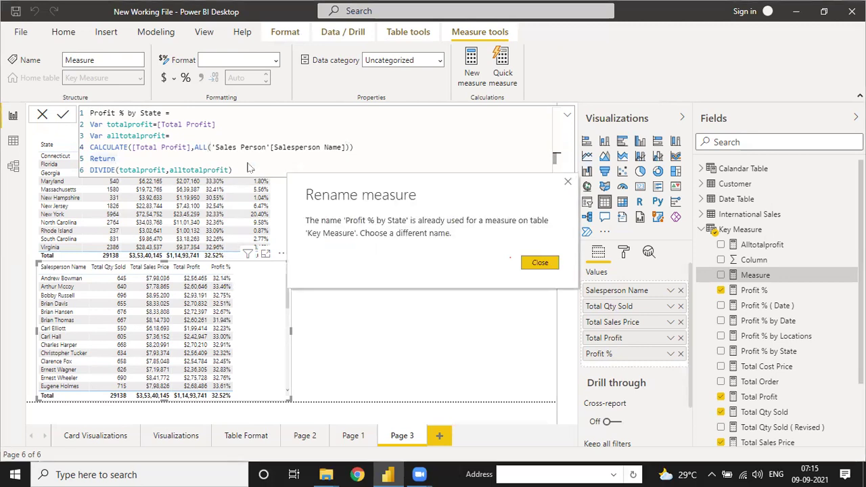
pyautogui.click(534, 262)
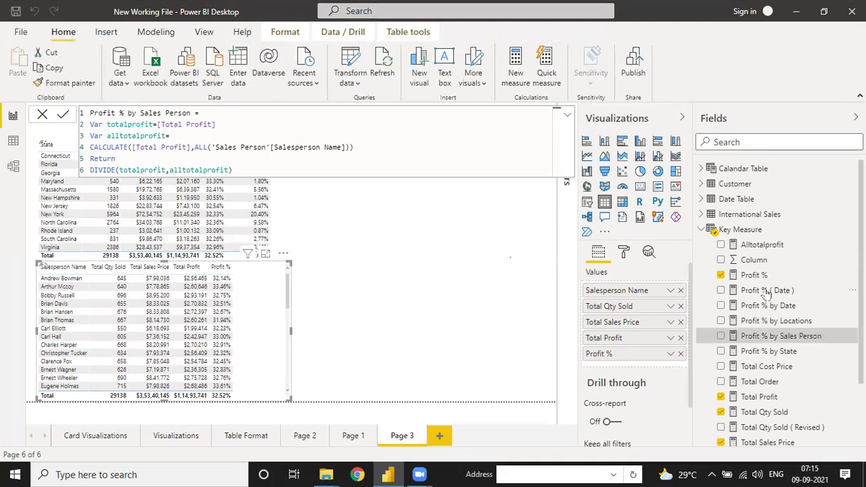
# - Add Profit % by Sales Person to the salesperson table, widening it to fit, and format the measure as a percentage
pyautogui.moveTo(778, 336); pyautogui.dragTo(274, 298)
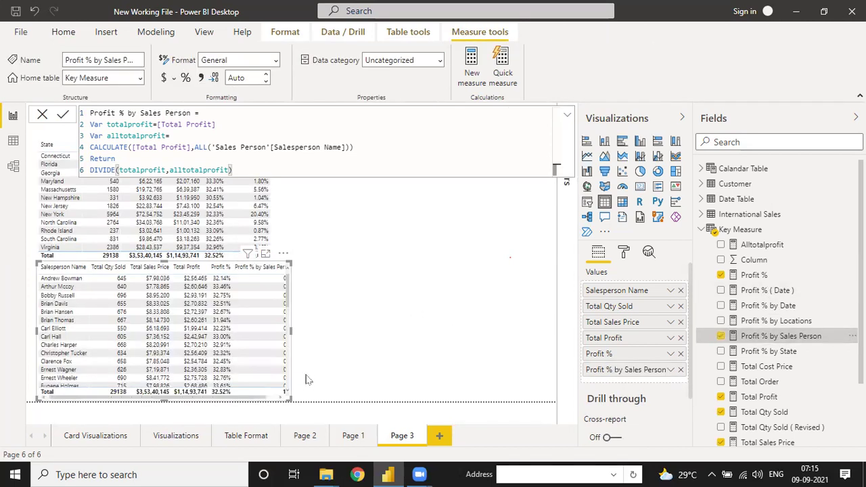
pyautogui.moveTo(290, 399); pyautogui.dragTo(363, 400)
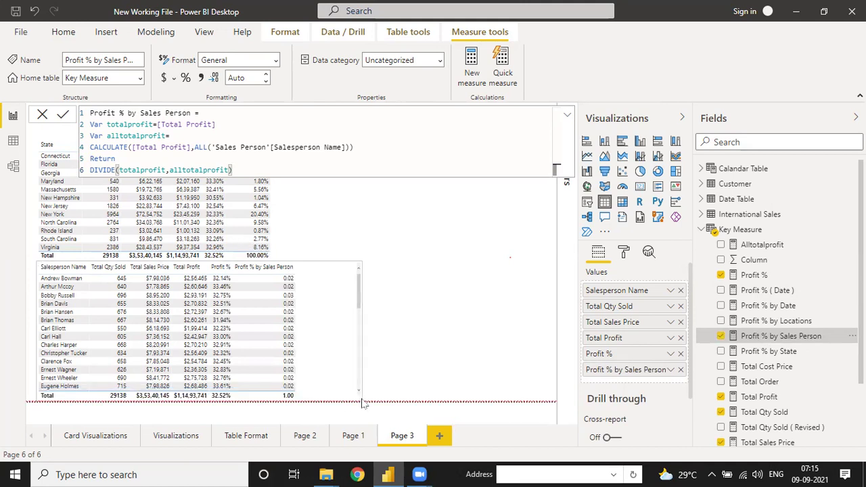
pyautogui.click(188, 78)
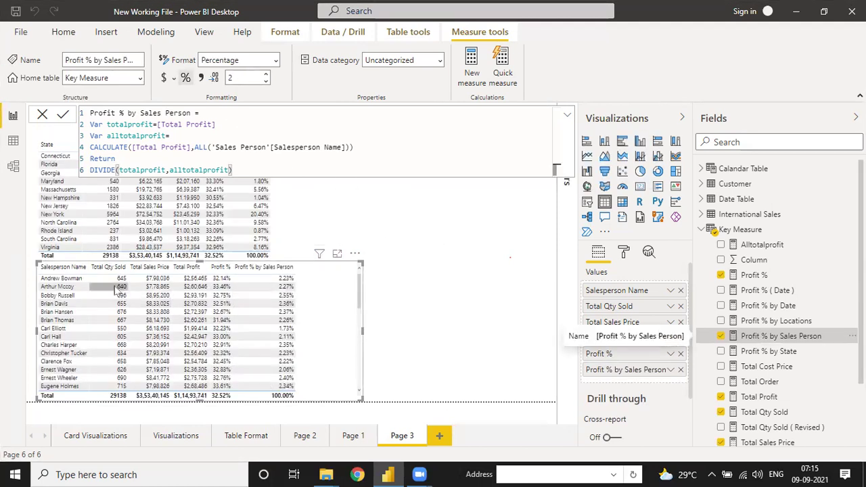
pyautogui.scroll(-1, 269, 336)
pyautogui.scroll(2, 269, 336)
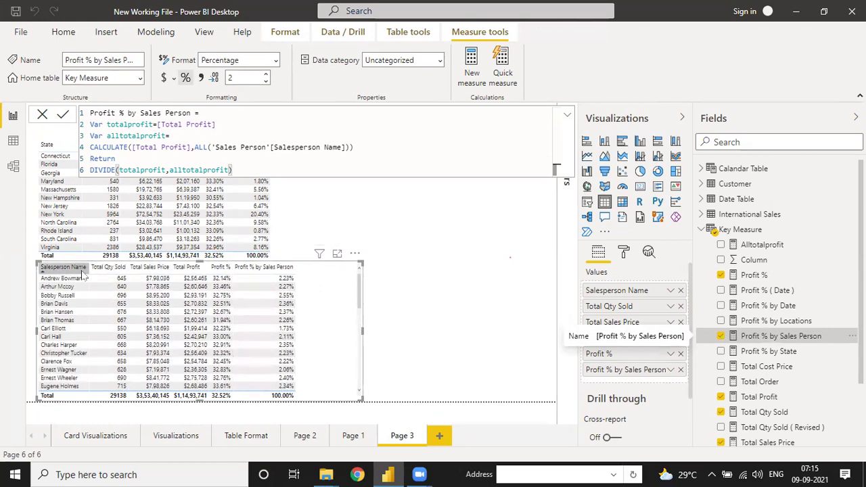
pyautogui.click(423, 289)
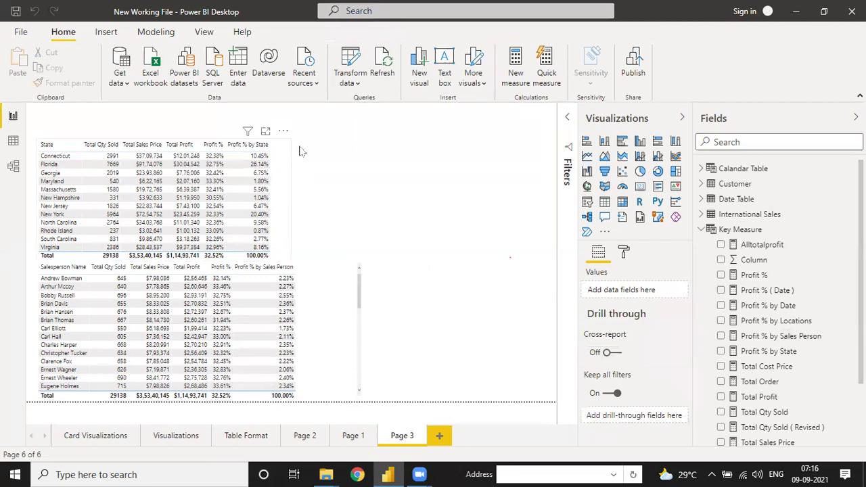
# - Move the state table up toward the page's centre, then narrow the salesperson table and align it underneath
pyautogui.moveTo(203, 203); pyautogui.dragTo(290, 176)
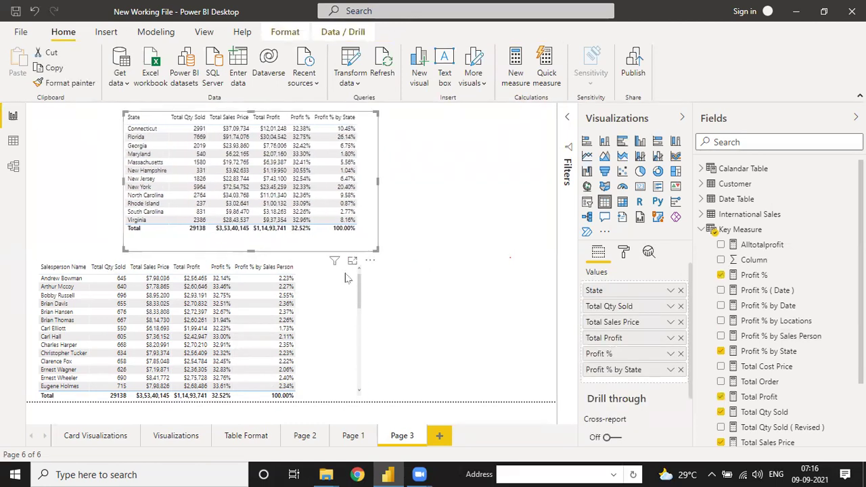
pyautogui.click(344, 279)
pyautogui.moveTo(359, 328); pyautogui.dragTo(313, 333)
pyautogui.moveTo(329, 254); pyautogui.dragTo(381, 255)
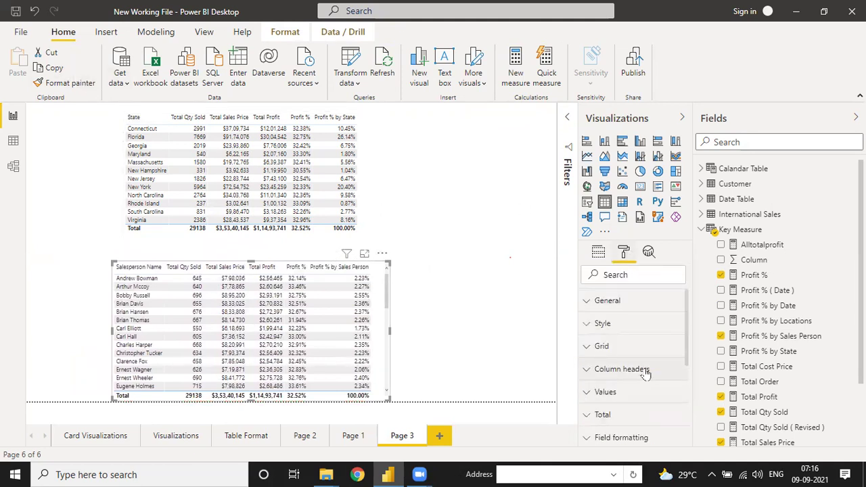
# - Turn on the shadow and border for the salesperson table
pyautogui.scroll(-3, 638, 376)
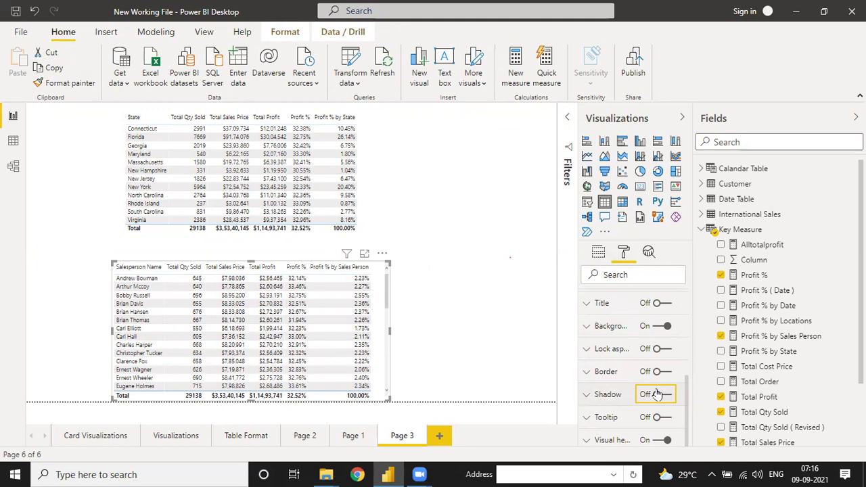
pyautogui.click(658, 395)
pyautogui.click(658, 371)
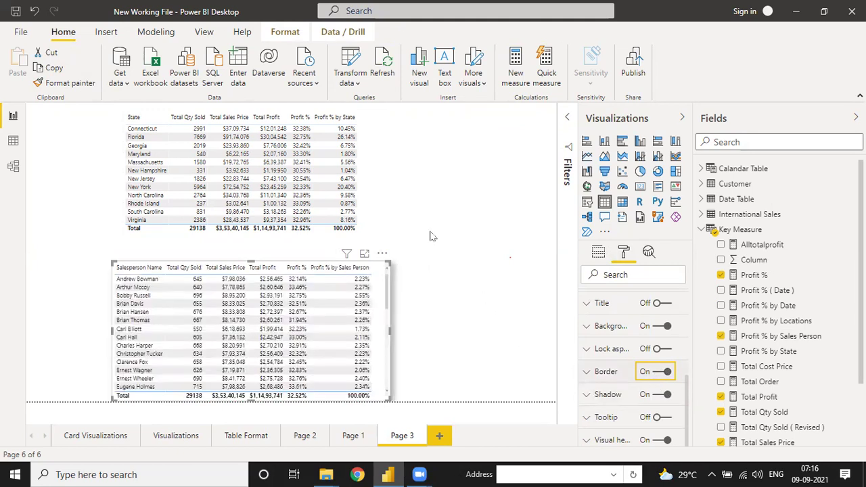
# - Turn on the border and shadow for the state table
pyautogui.click(371, 169)
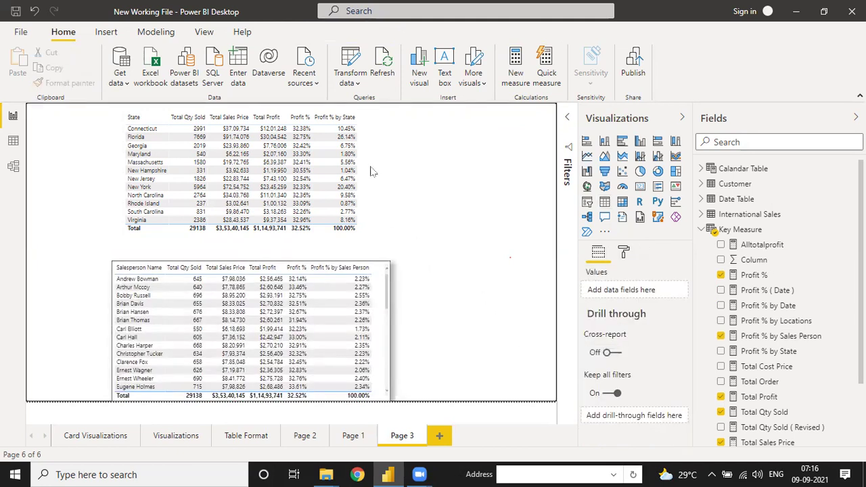
pyautogui.click(623, 251)
pyautogui.scroll(-5, 652, 368)
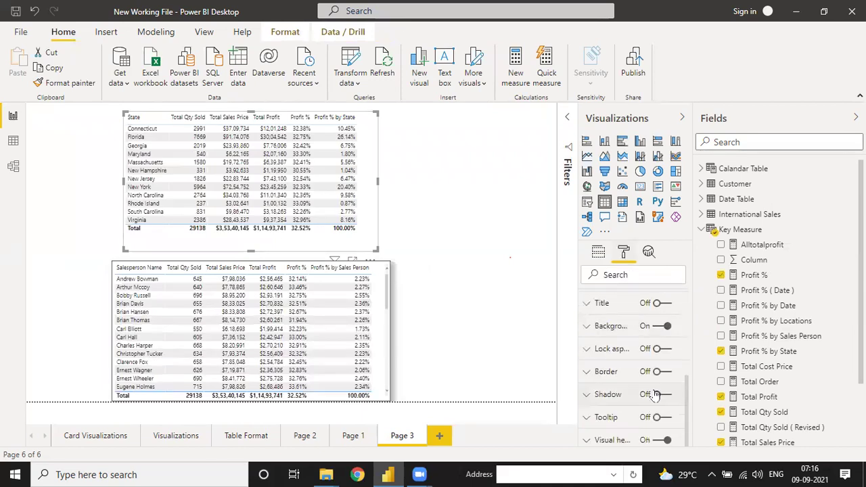
pyautogui.click(657, 373)
pyautogui.click(659, 395)
pyautogui.click(508, 308)
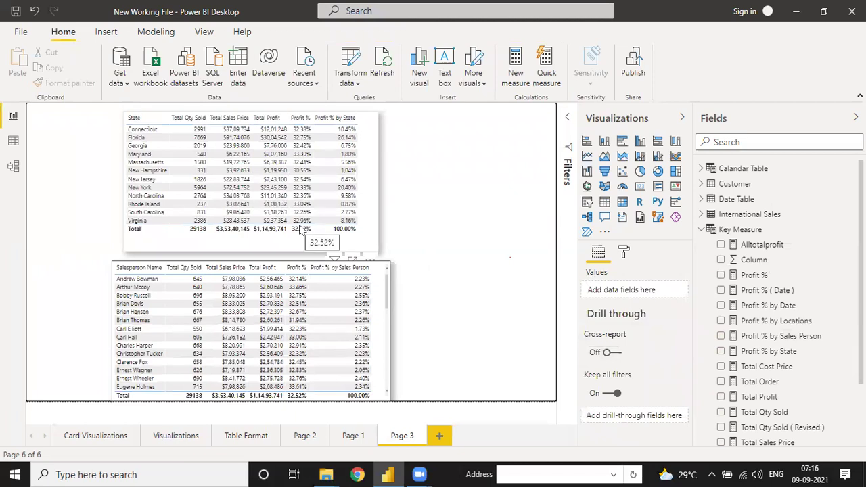
# - Set the salesperson table's column headers to an orange font on a black background
pyautogui.click(627, 252)
pyautogui.click(386, 304)
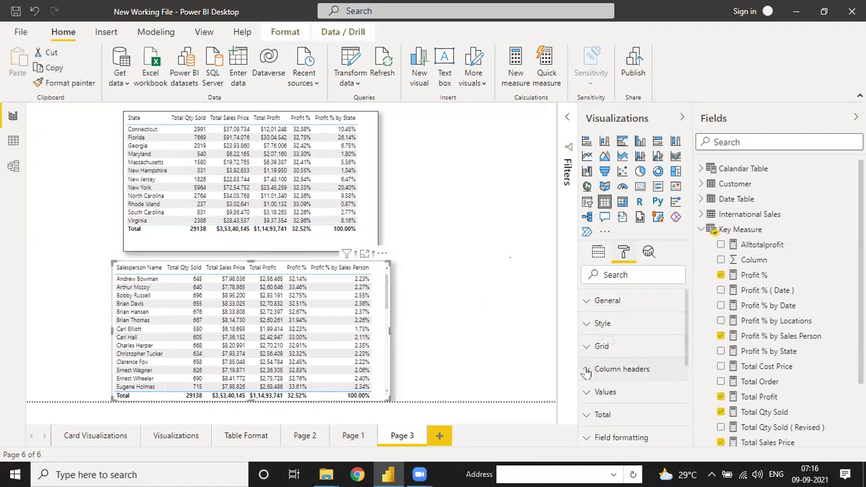
pyautogui.click(586, 374)
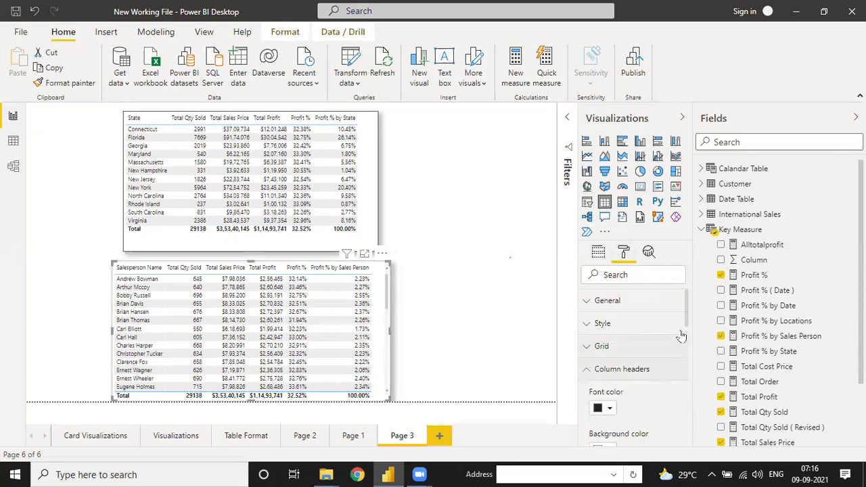
pyautogui.scroll(-3, 689, 340)
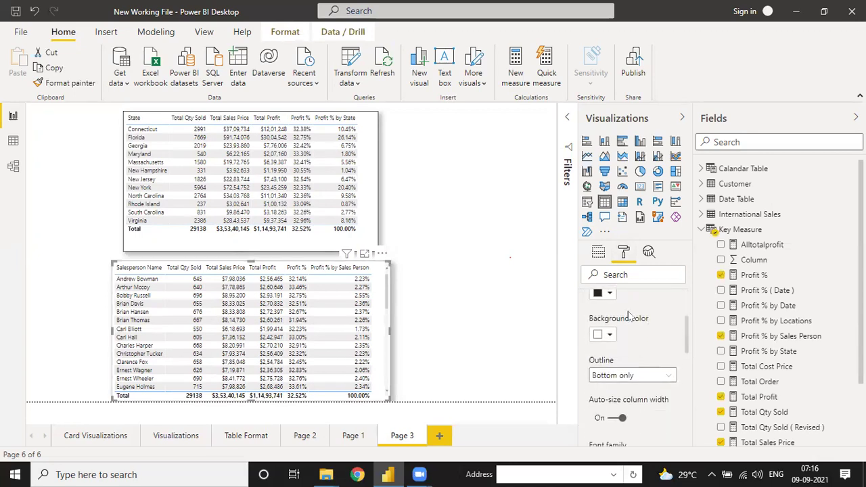
pyautogui.click(608, 296)
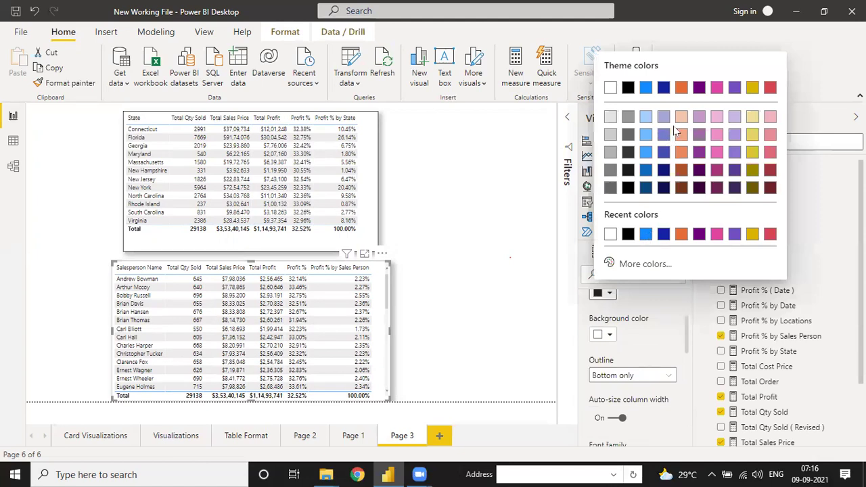
pyautogui.click(681, 88)
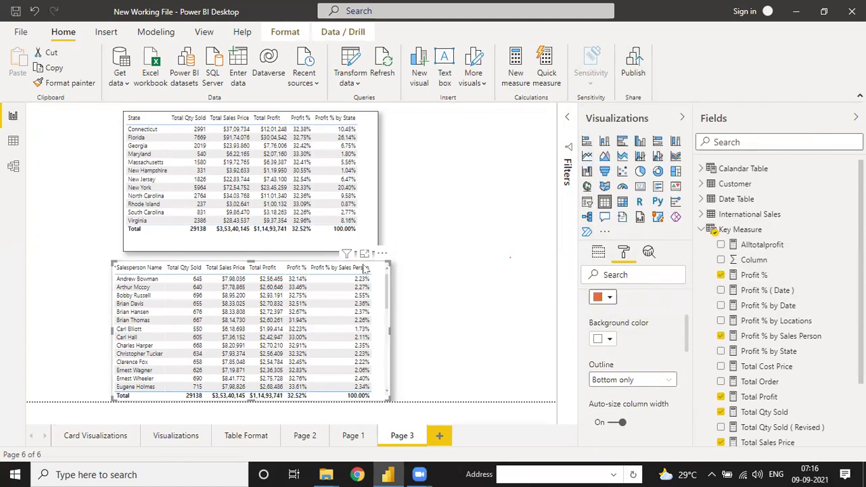
pyautogui.click(605, 341)
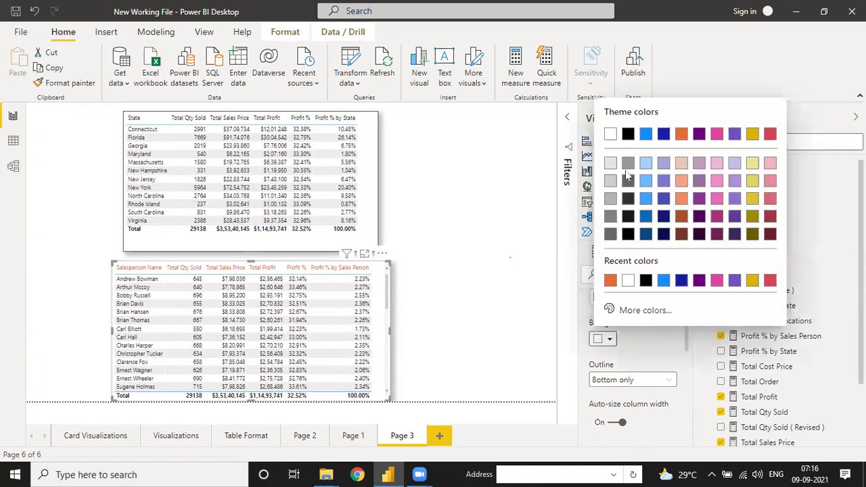
pyautogui.click(627, 135)
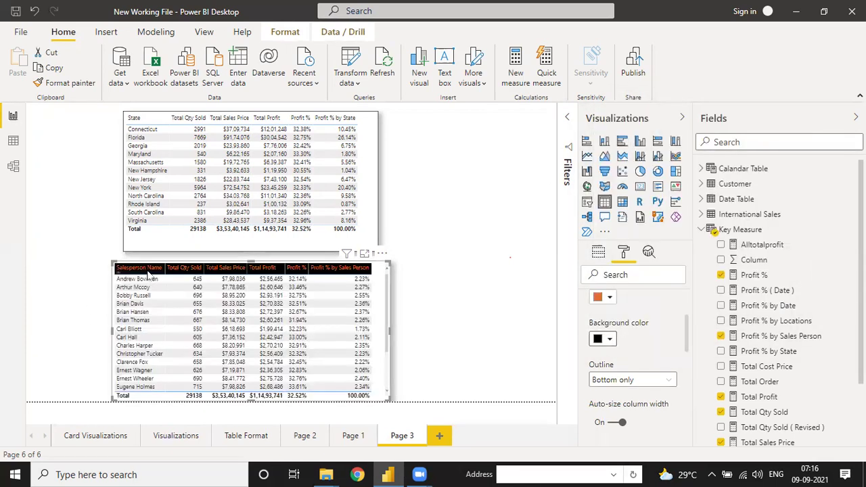
# - Examine the Values and Total formatting options of the salesperson table
pyautogui.moveTo(686, 352); pyautogui.dragTo(680, 425)
pyautogui.click(586, 324)
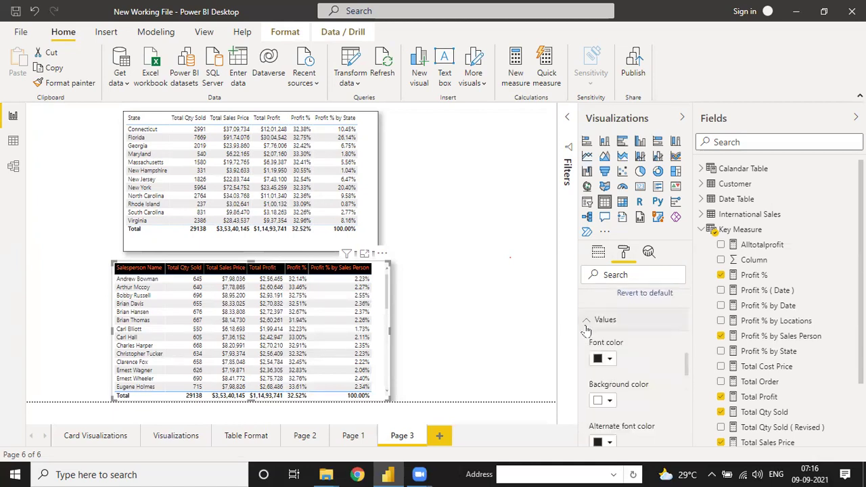
pyautogui.moveTo(683, 365); pyautogui.dragTo(685, 416)
pyautogui.click(587, 402)
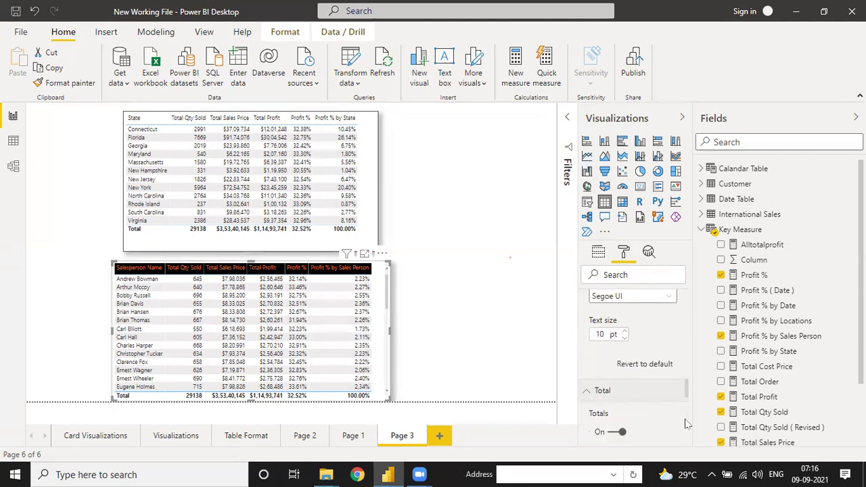
pyautogui.scroll(-3, 687, 439)
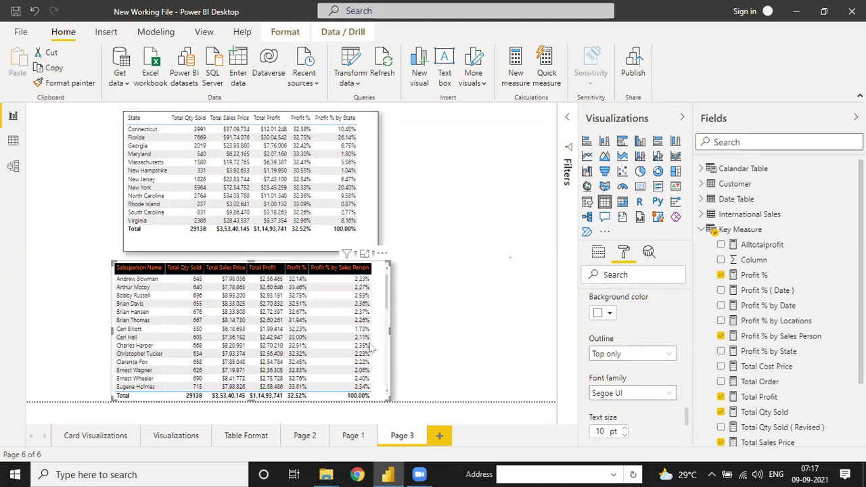
pyautogui.scroll(3, 629, 365)
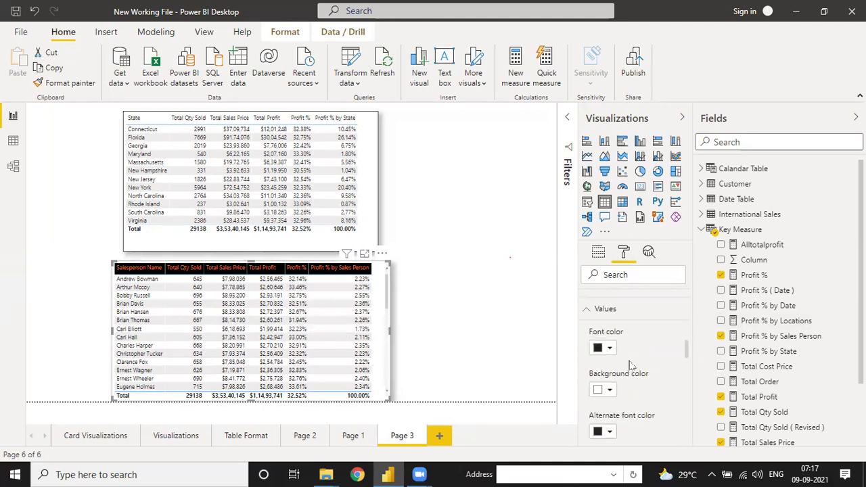
# - Try the Alternating rows and Bold header styles on the salesperson table, and settle on Bold header flashy rows
pyautogui.scroll(2, 630, 365)
pyautogui.click(588, 329)
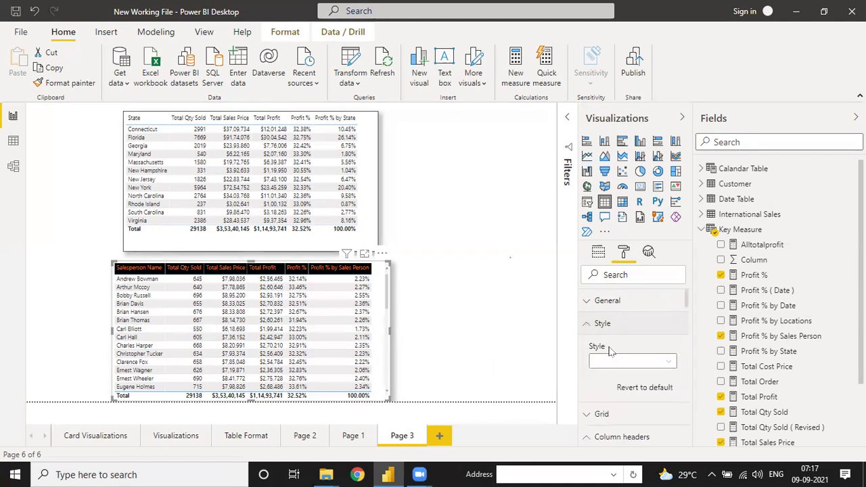
pyautogui.click(626, 361)
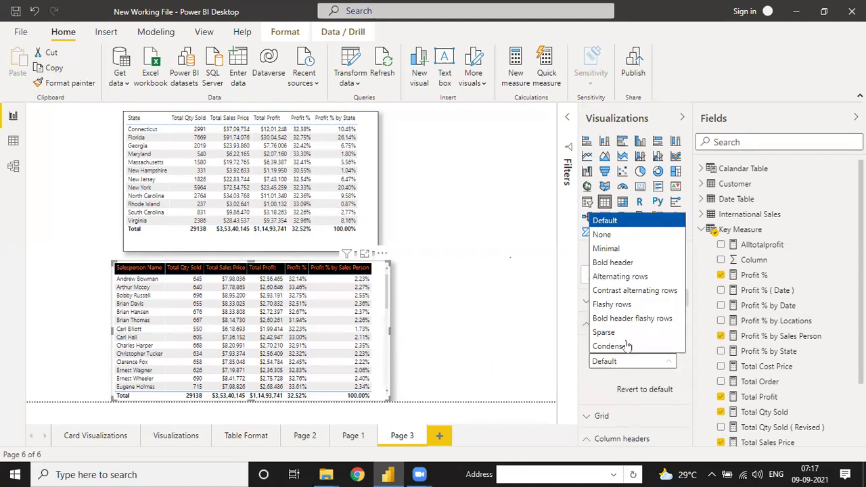
pyautogui.click(619, 276)
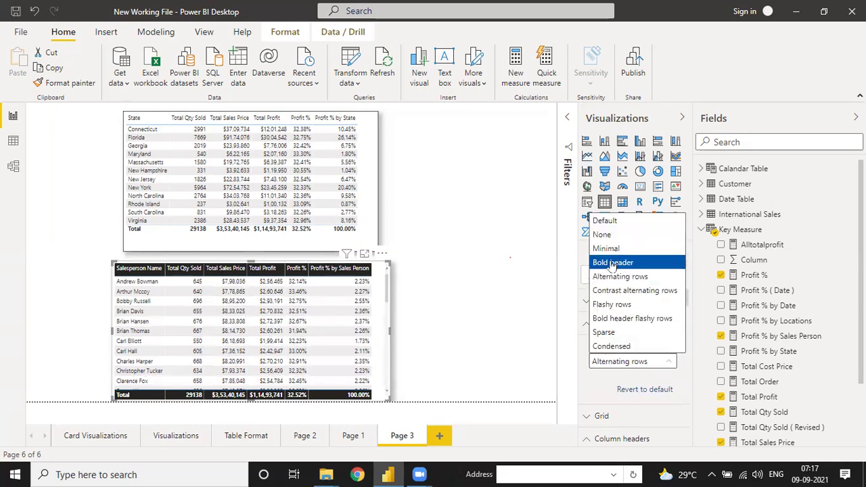
pyautogui.click(612, 263)
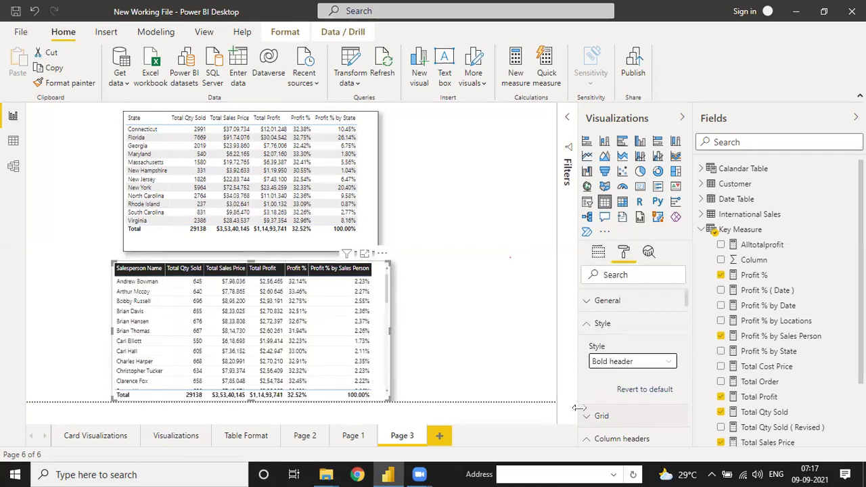
pyautogui.click(643, 362)
pyautogui.click(624, 324)
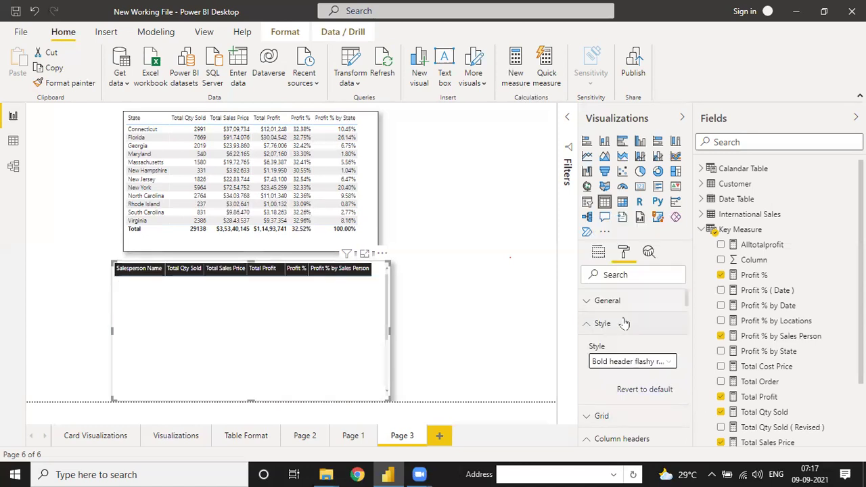
pyautogui.scroll(-5, 252, 357)
pyautogui.scroll(5, 252, 357)
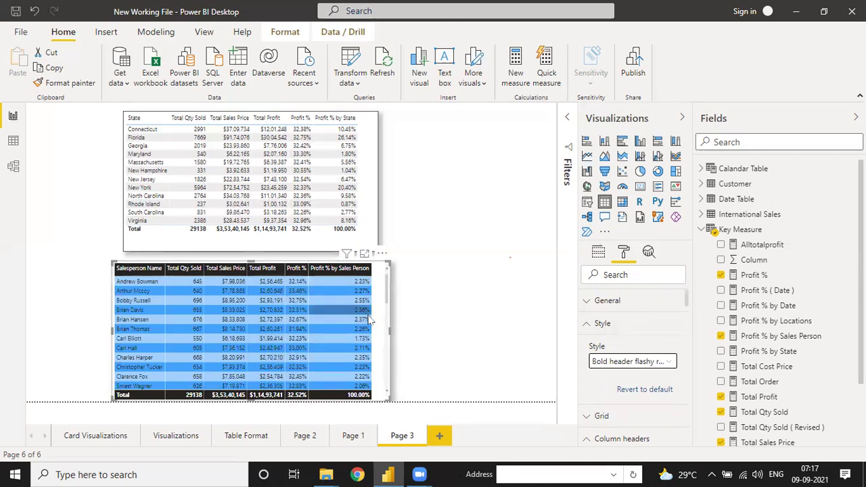
pyautogui.click(426, 301)
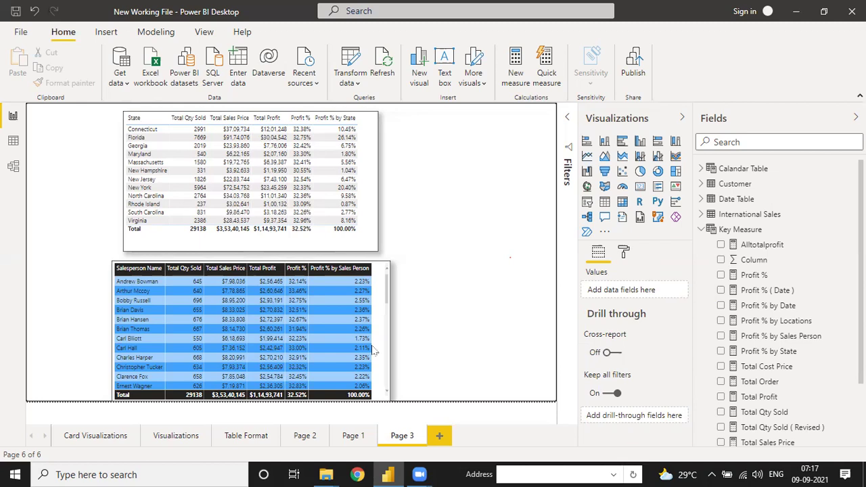
# - Add a new report page and insert an empty table visual enlarged to fill most of the page
pyautogui.click(438, 435)
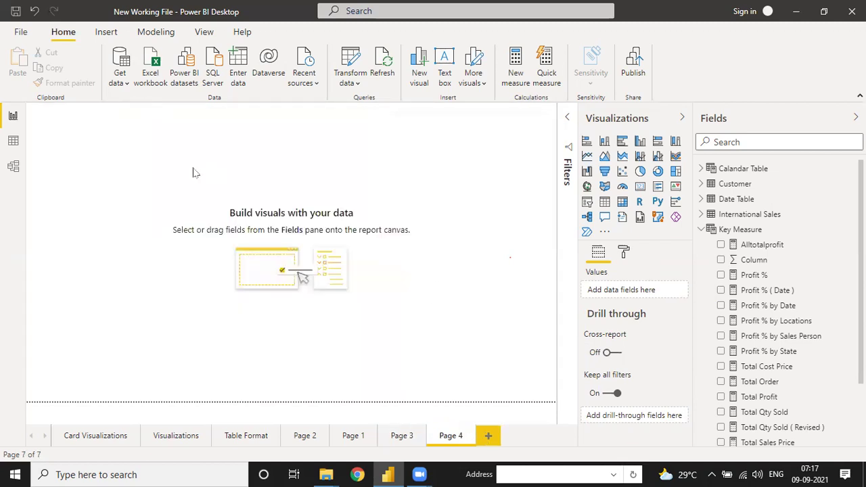
pyautogui.scroll(-2, 757, 368)
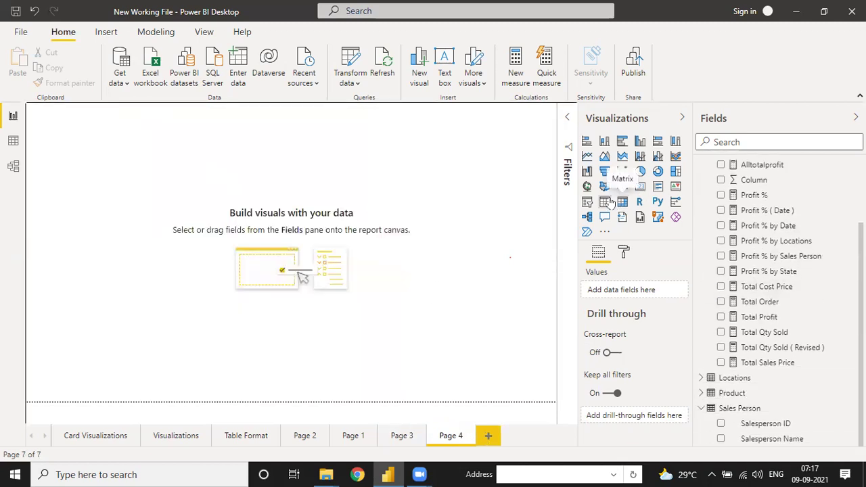
pyautogui.click(604, 201)
pyautogui.moveTo(97, 169); pyautogui.dragTo(109, 205)
pyautogui.moveTo(156, 251); pyautogui.dragTo(474, 373)
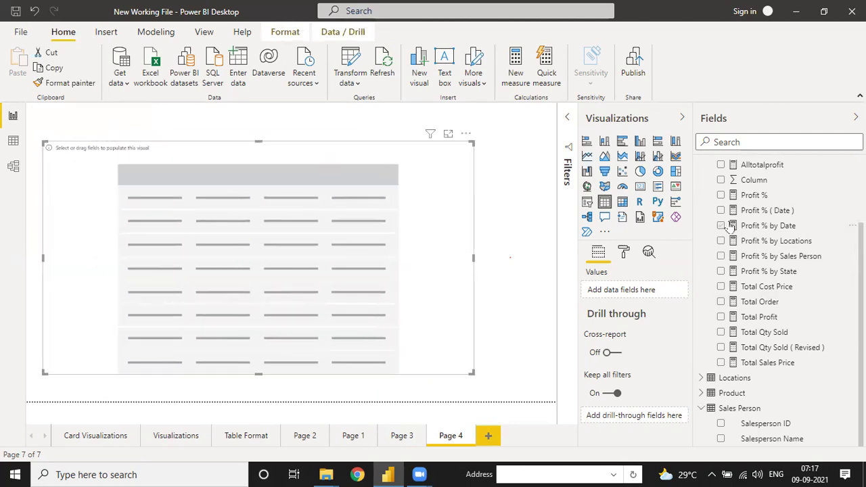
# - Add the Date field from Date Table to the empty table and show it as plain dates instead of the date hierarchy
pyautogui.scroll(3, 730, 207)
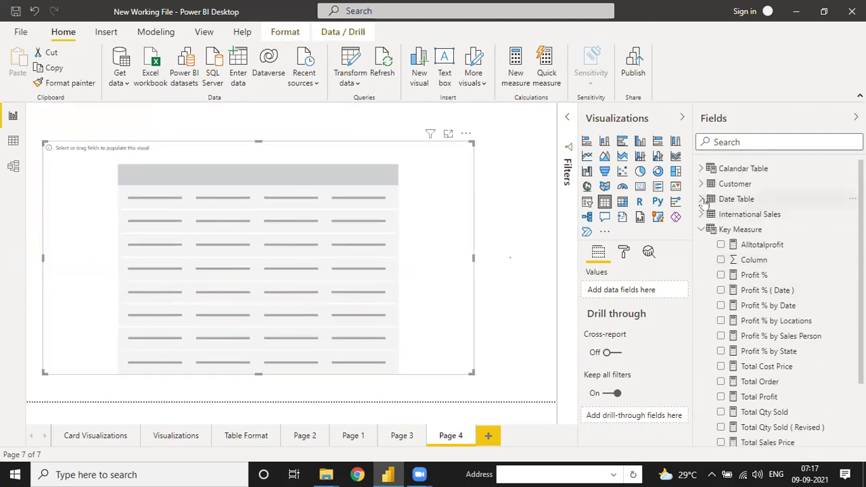
pyautogui.click(701, 199)
pyautogui.click(720, 213)
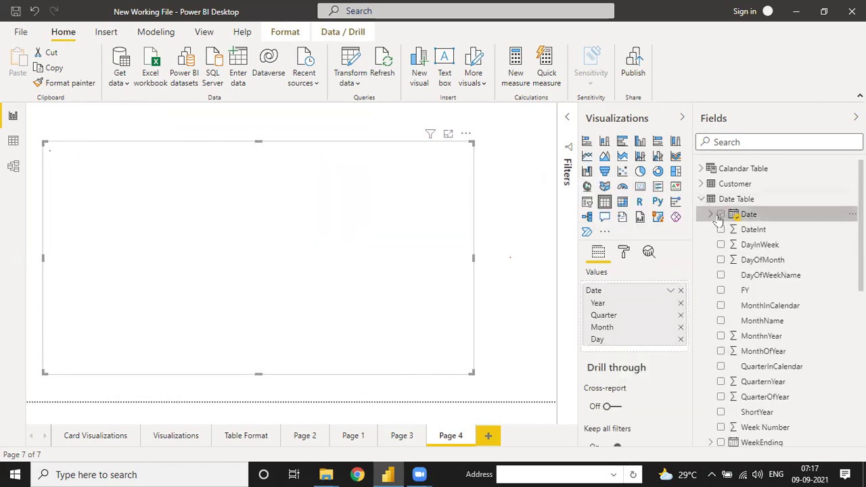
pyautogui.click(670, 290)
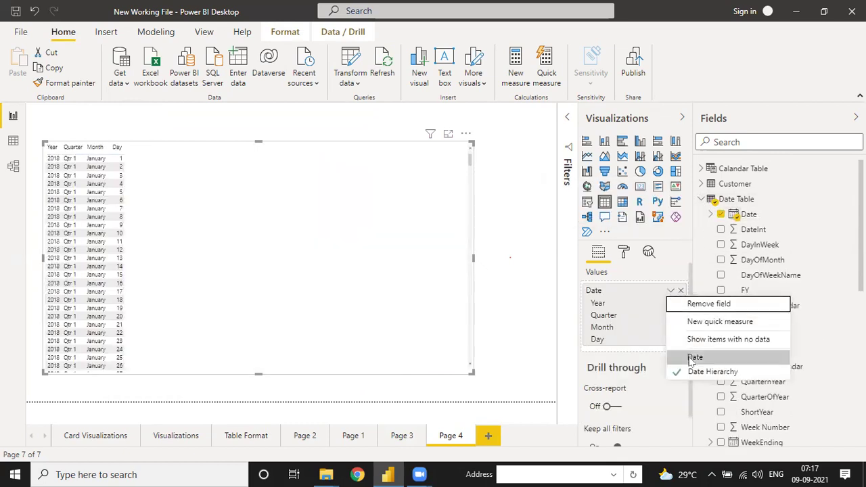
pyautogui.click(311, 292)
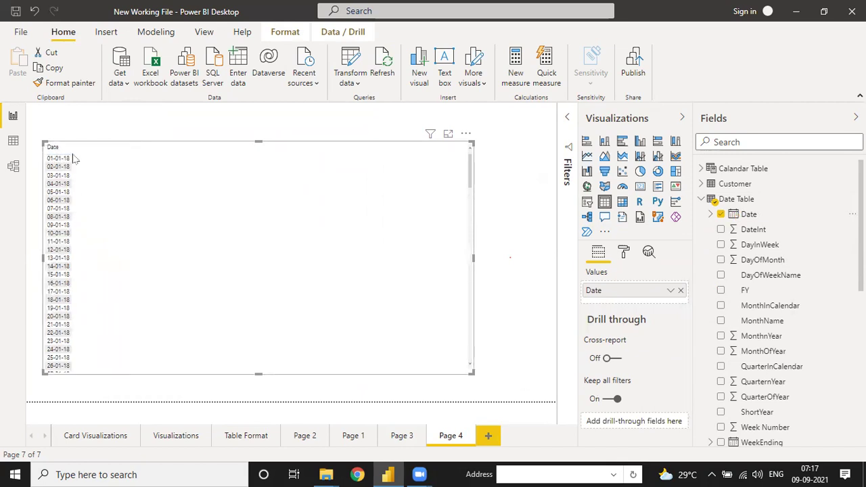
# - Add the Total Qty Sold and Total Sales Price measures from Key Measure to the date table
pyautogui.click(700, 199)
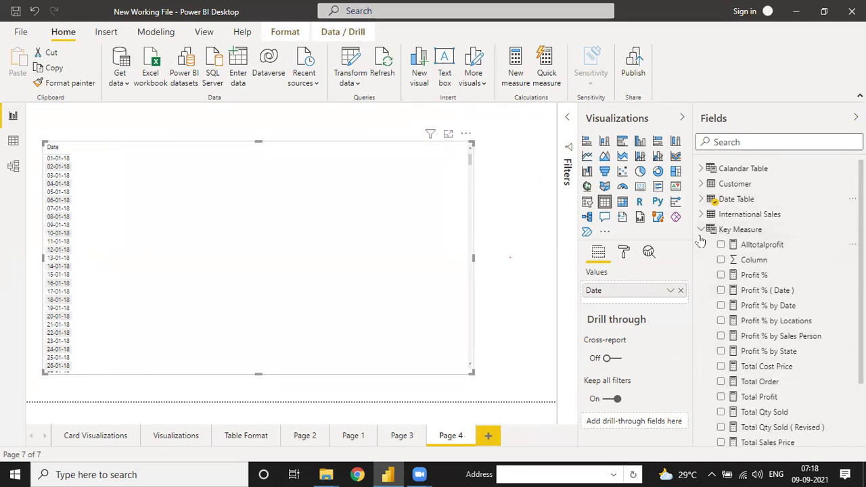
pyautogui.moveTo(771, 412); pyautogui.dragTo(165, 249)
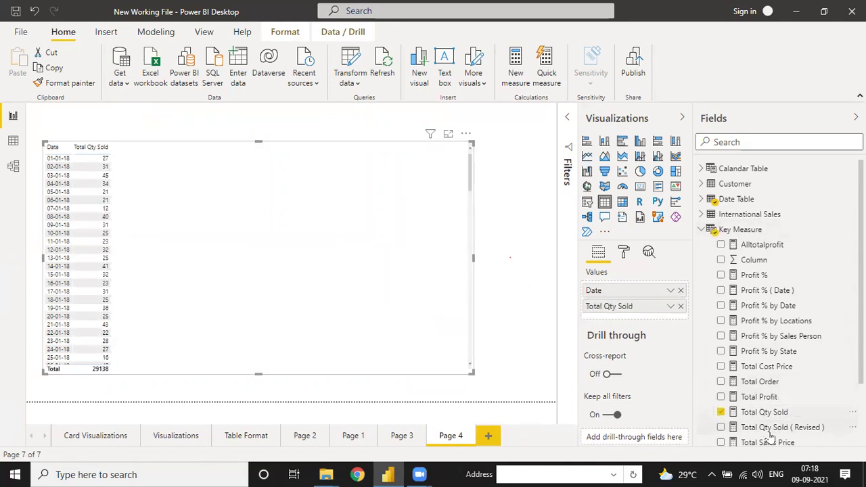
pyautogui.moveTo(771, 447); pyautogui.dragTo(218, 218)
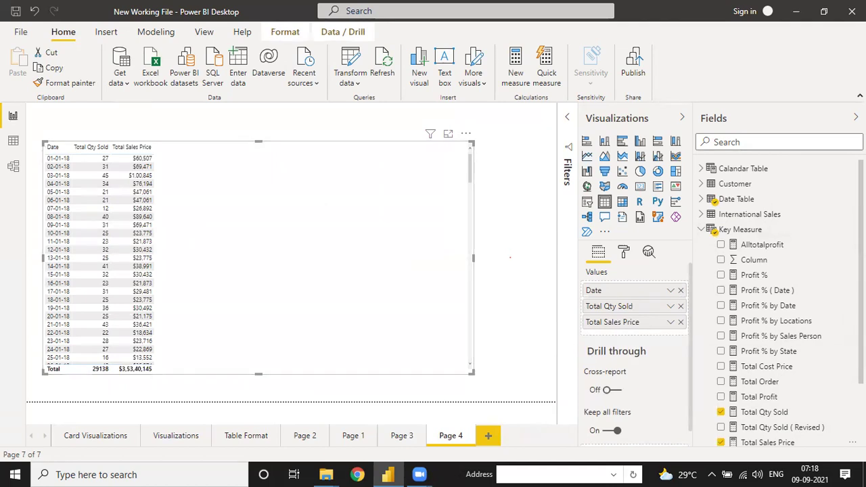
# - Look through the fields available in the Key Measure and International Sales tables
pyautogui.scroll(-2, 774, 335)
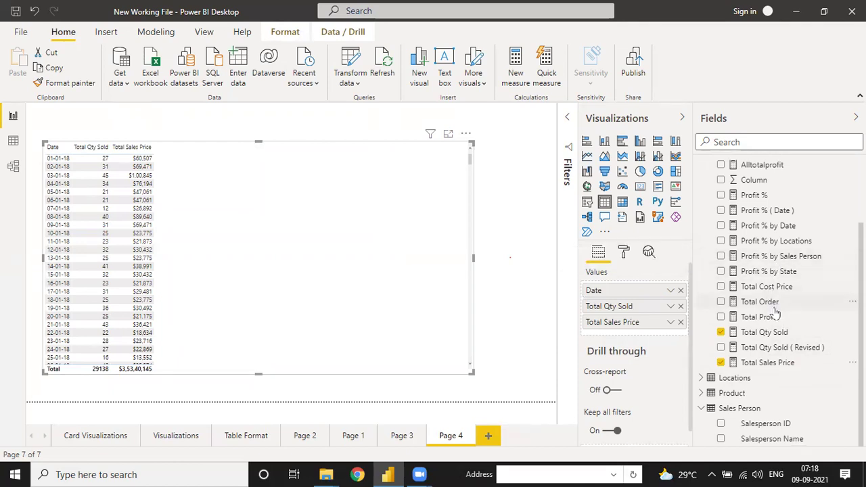
pyautogui.scroll(2, 776, 313)
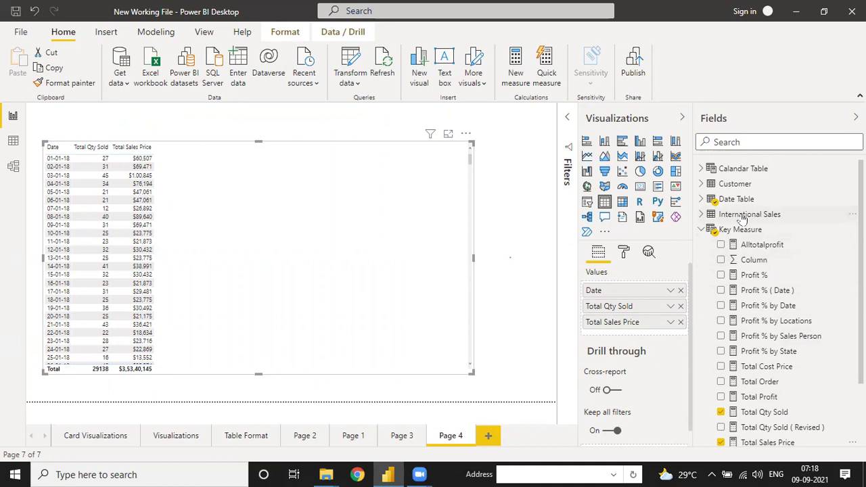
pyautogui.click(702, 214)
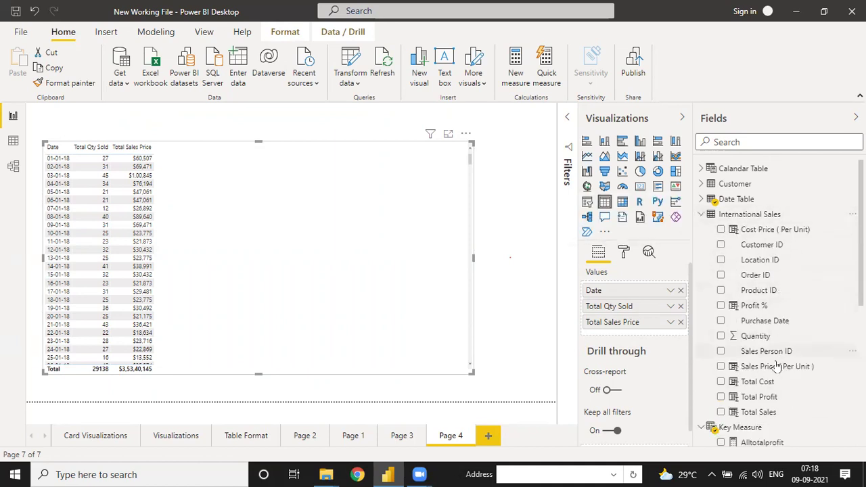
pyautogui.scroll(-5, 737, 335)
pyautogui.scroll(5, 712, 215)
pyautogui.click(701, 214)
pyautogui.scroll(-3, 763, 345)
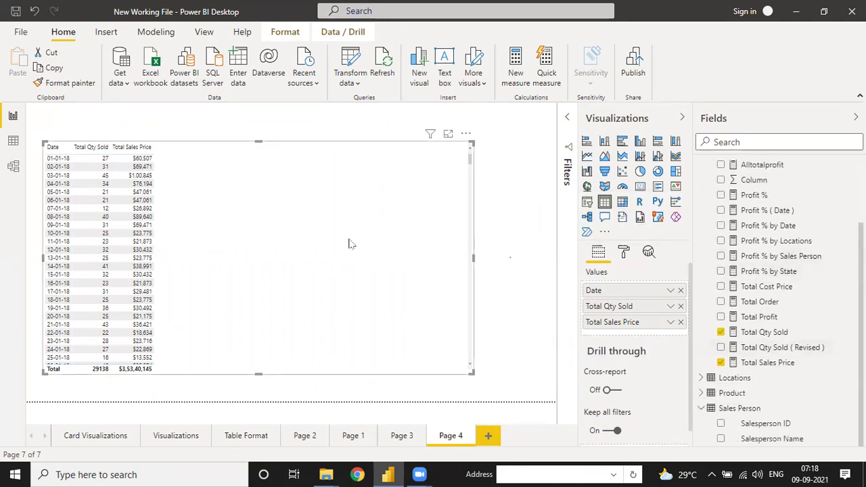
# - Shift the date table visual slightly on the page and make it a little narrower
pyautogui.moveTo(330, 254); pyautogui.dragTo(332, 258)
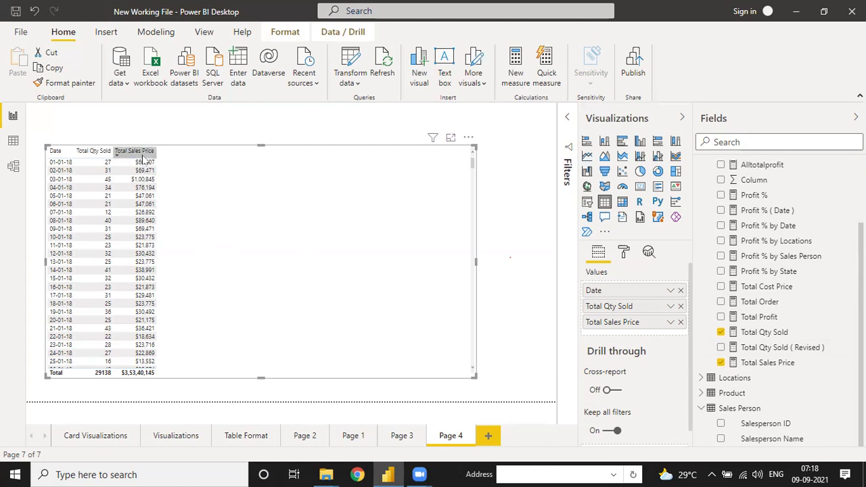
pyautogui.moveTo(476, 377); pyautogui.dragTo(465, 378)
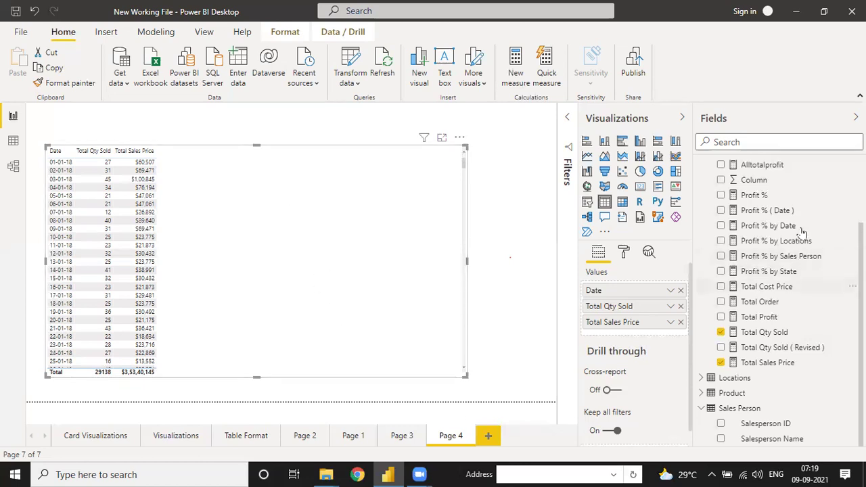
# - Create a new measure in the Key Measure table and replace its default name with Comm.Sales
pyautogui.scroll(3, 815, 230)
pyautogui.click(851, 229)
pyautogui.press('Escape')
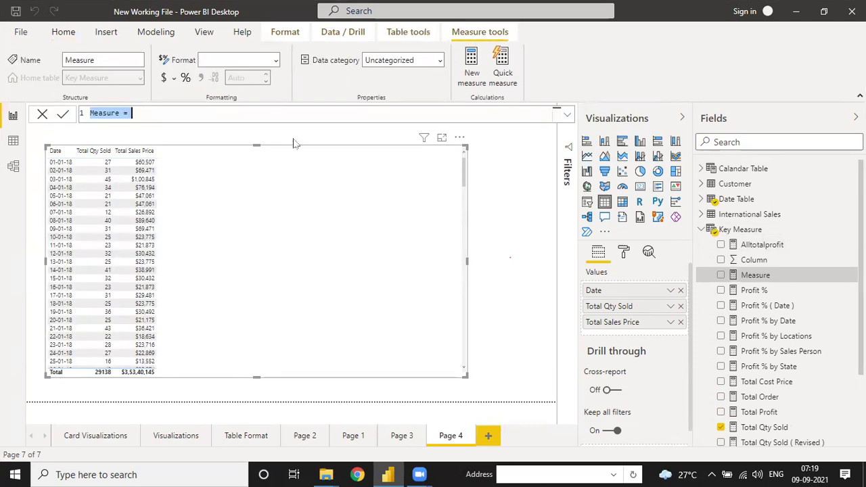
pyautogui.click(125, 113)
pyautogui.press('BackSpace')
pyautogui.press('BackSpace')
pyautogui.press('BackSpace')
pyautogui.press('BackSpace')
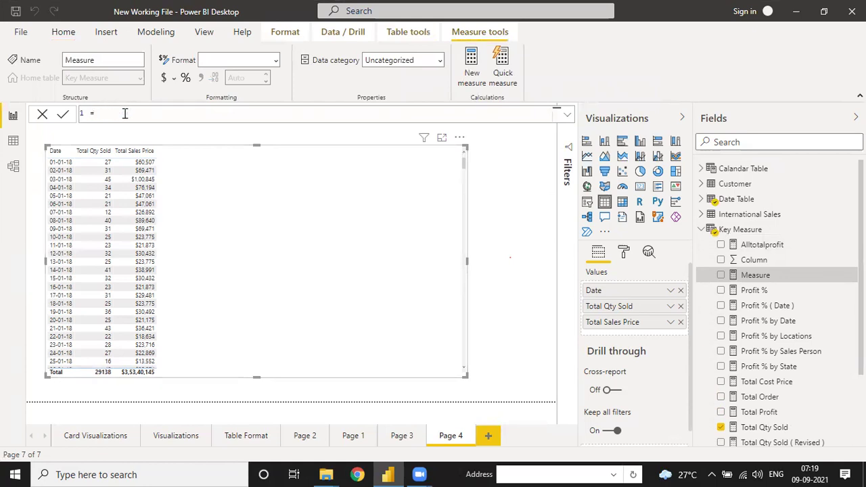
pyautogui.write('Com')
pyautogui.press('BackSpace')
pyautogui.press('BackSpace')
pyautogui.press('BackSpace')
pyautogui.press('BackSpace')
pyautogui.write('.Sales')
pyautogui.press('BackSpace')
# - Begin the Comm.Sales formula with CALCULATE, using [Total Sales Price] as its expression
pyautogui.write('cal')
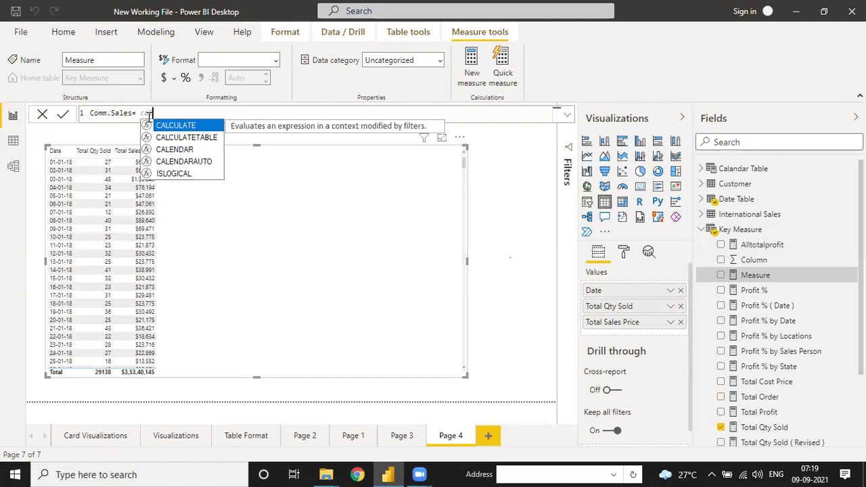
pyautogui.press('Tab')
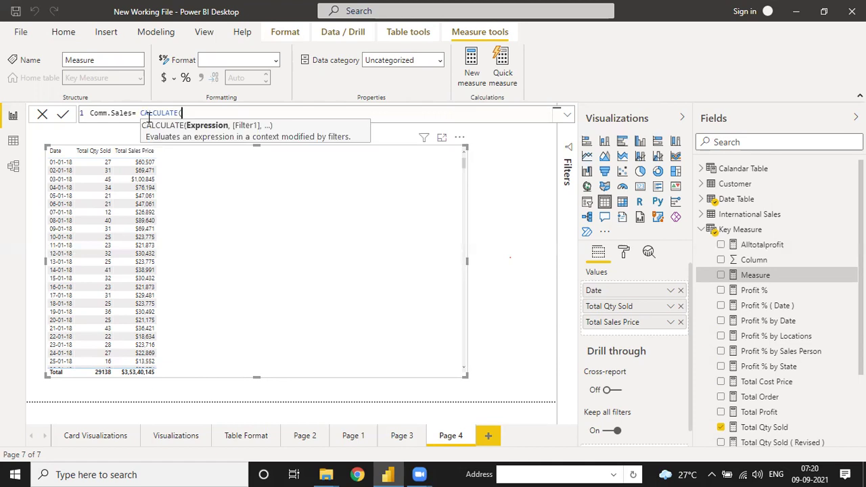
pyautogui.write('total')
pyautogui.press('Down')
pyautogui.press('Down')
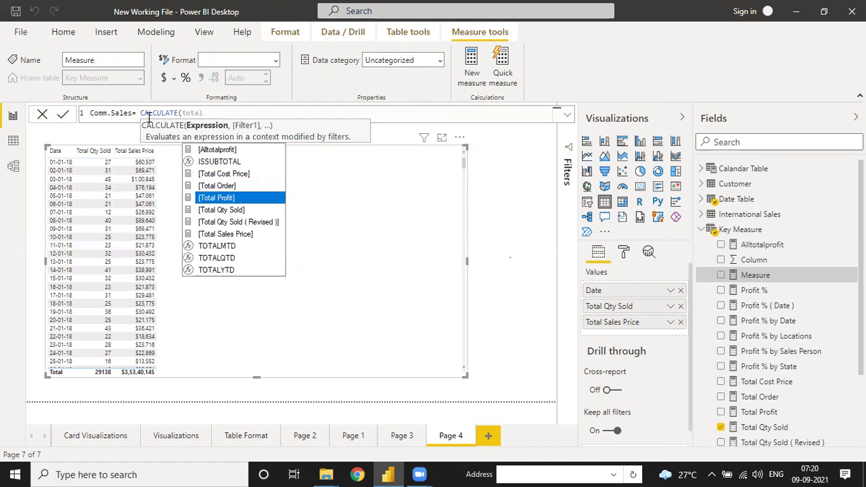
pyautogui.press('Down')
pyautogui.press('Down')
pyautogui.press('Down')
pyautogui.press('Tab')
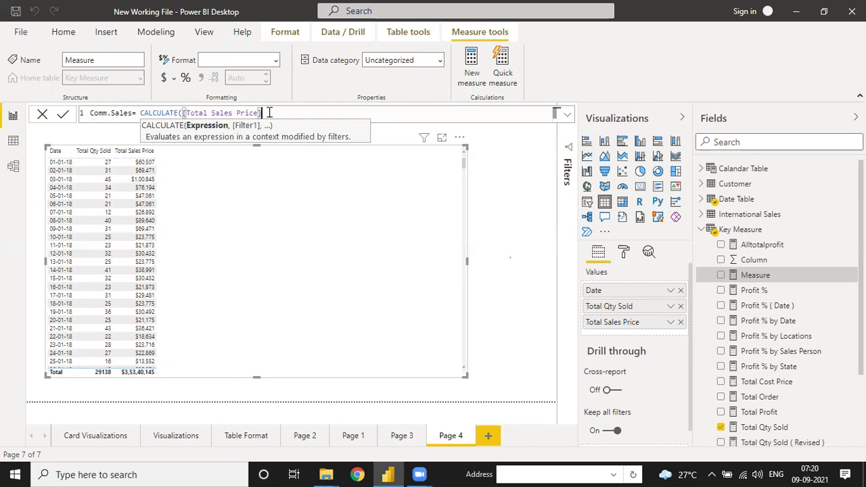
# - Add the FILTER function as the first filter argument of CALCULATE
pyautogui.write(',')
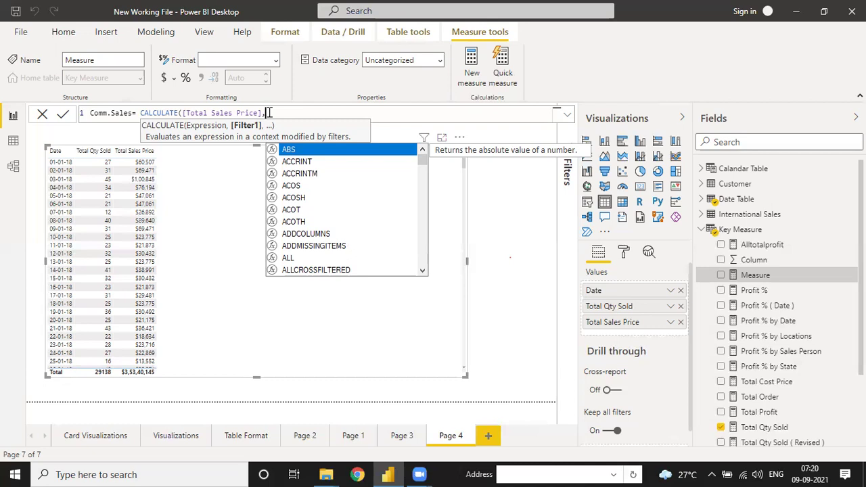
pyautogui.write('F')
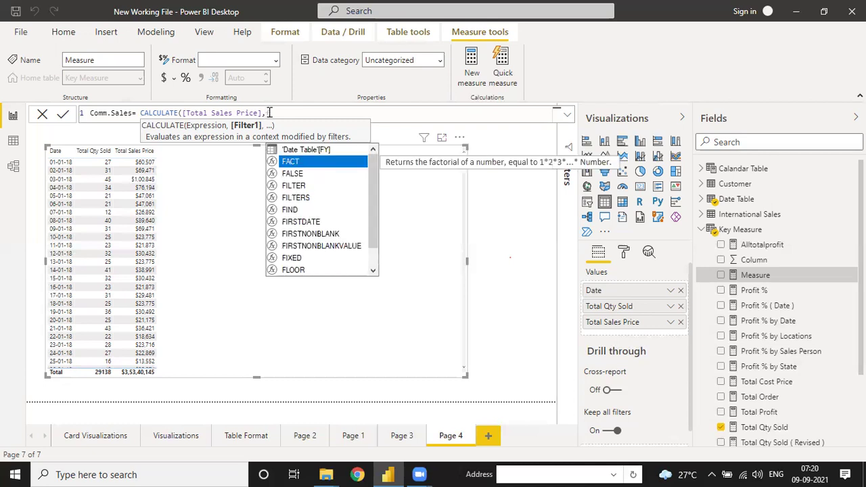
pyautogui.write('il')
pyautogui.press('Escape')
pyautogui.write('ter')
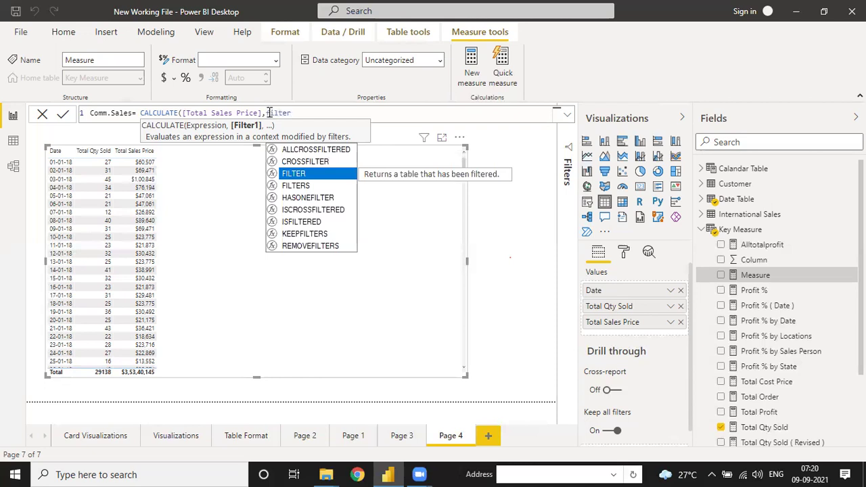
pyautogui.press('Tab')
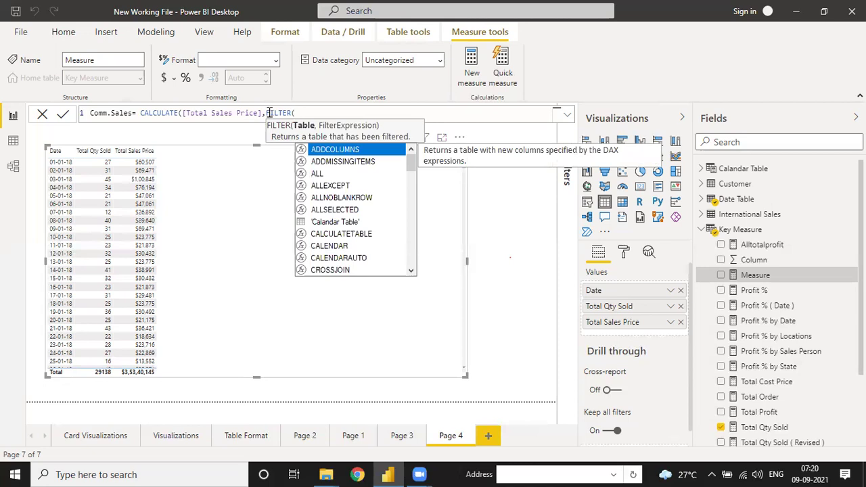
# - Enter ALLSELECTED on 'Date Table'[Date] as the table argument of FILTER
pyautogui.write('a')
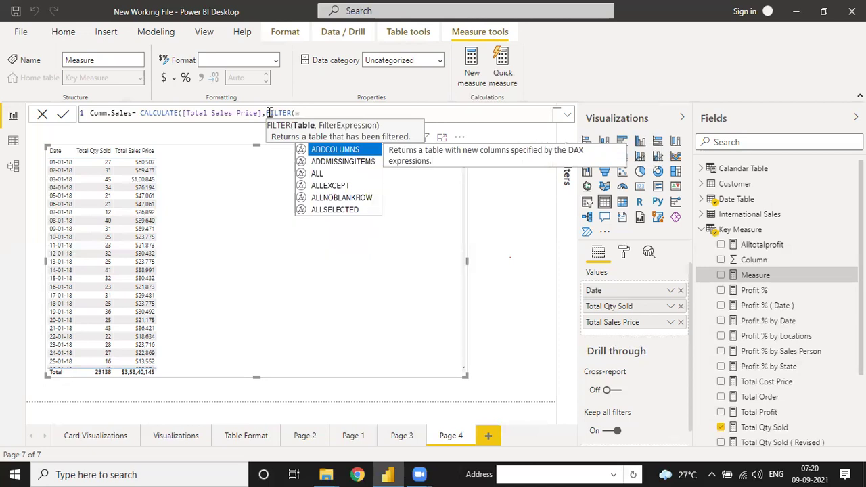
pyautogui.write('llselcte')
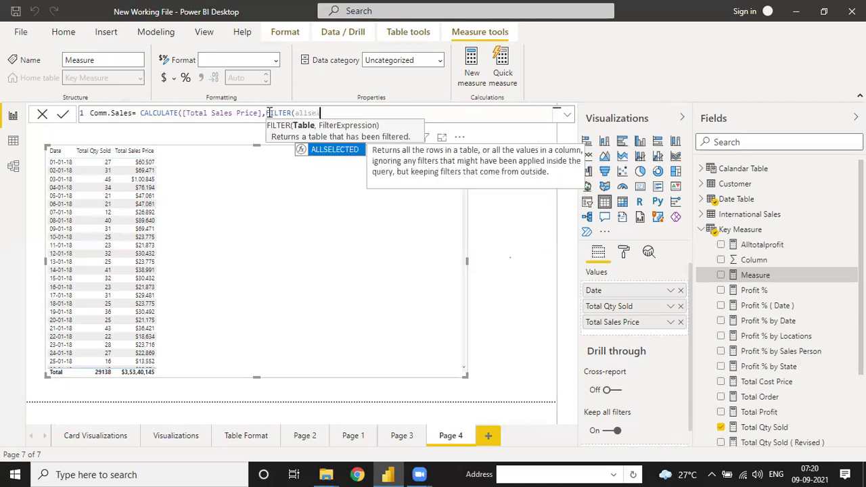
pyautogui.press('BackSpace')
pyautogui.press('BackSpace')
pyautogui.press('BackSpace')
pyautogui.press('BackSpace')
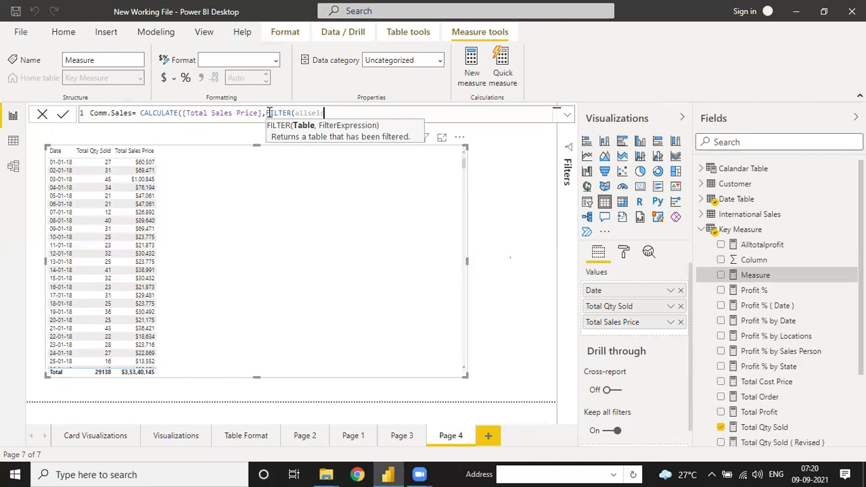
pyautogui.write('lecte')
pyautogui.press('Tab')
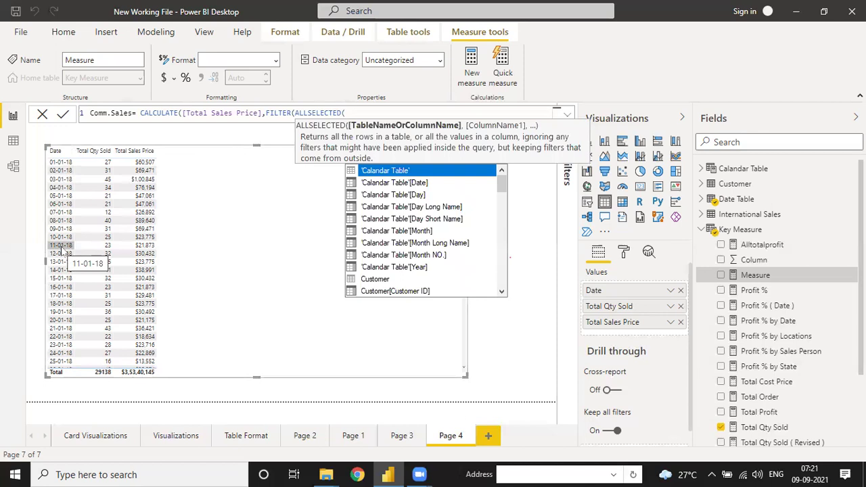
pyautogui.write('da')
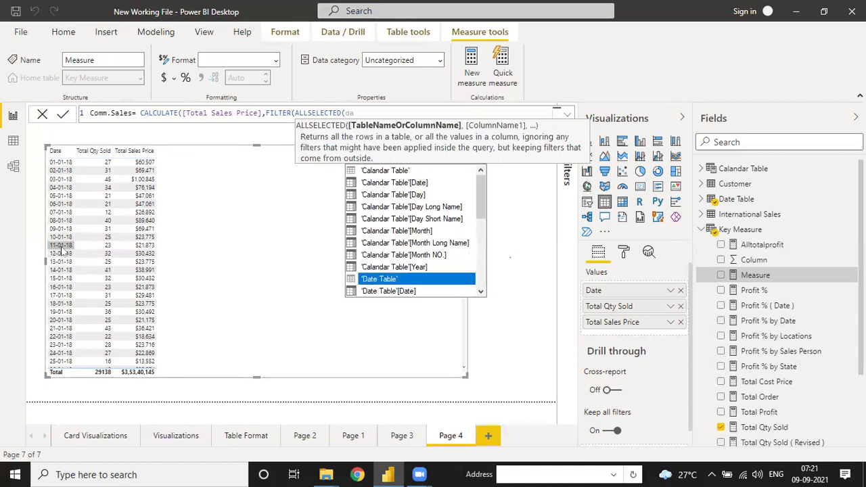
pyautogui.write('t')
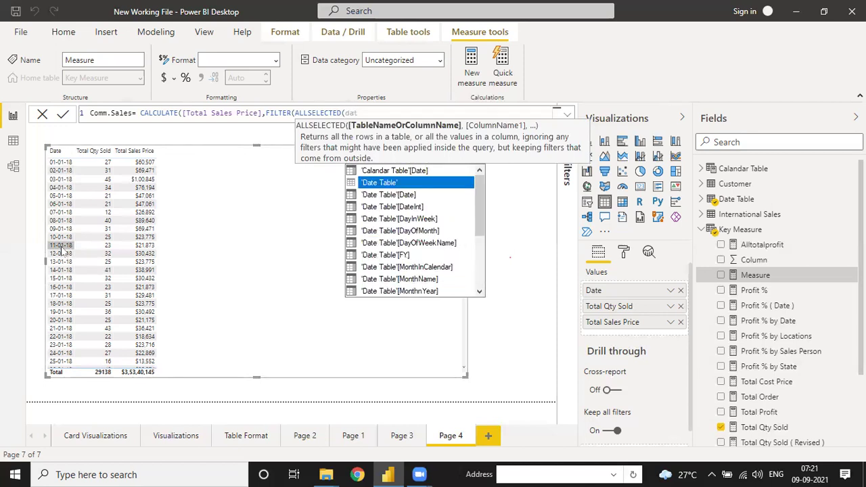
pyautogui.press('Down')
pyautogui.press('Tab')
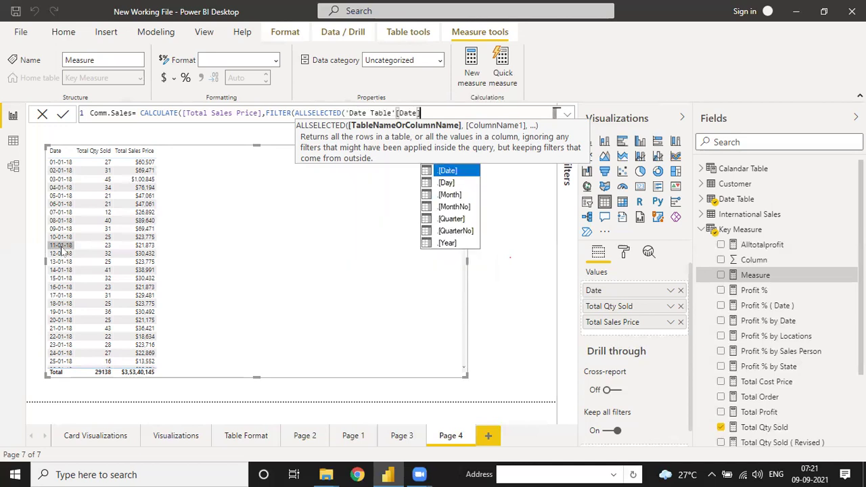
# - Try to extend 'Date Table'[Date] inside ALLSELECTED with the condition <=MAX('Date Table'[Date]) and close the parentheses
pyautogui.write('<=')
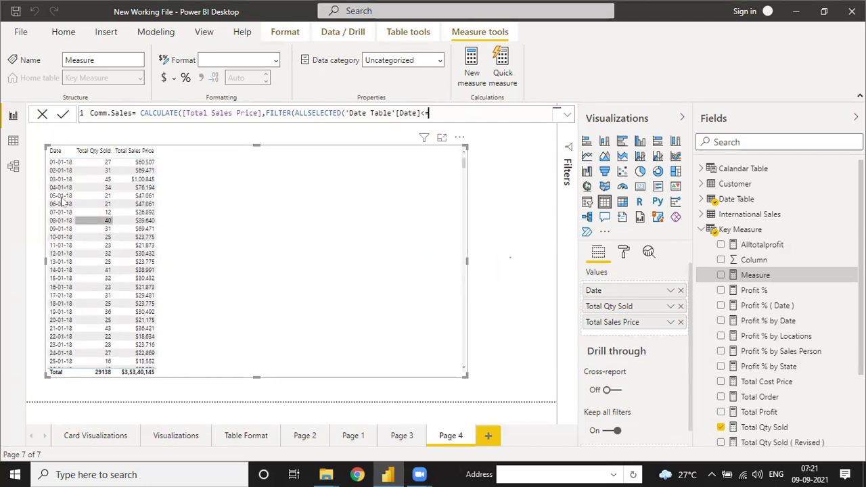
pyautogui.scroll(-15, 94, 223)
pyautogui.scroll(12, 132, 274)
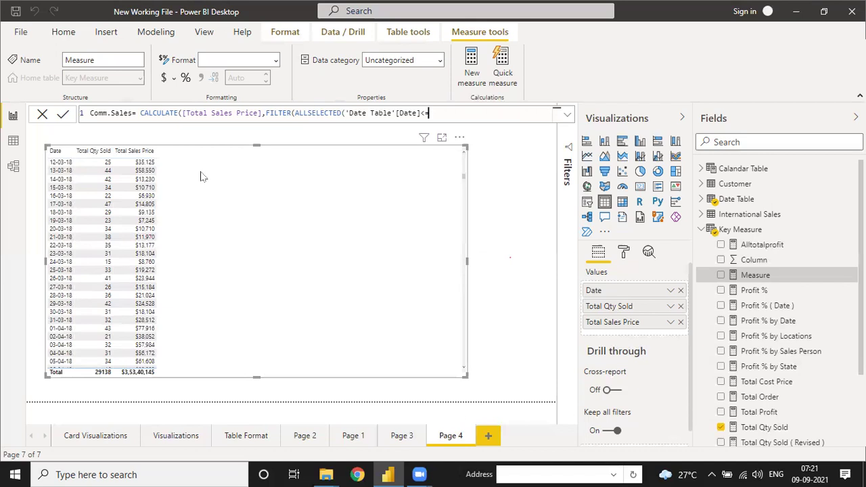
pyautogui.write('max')
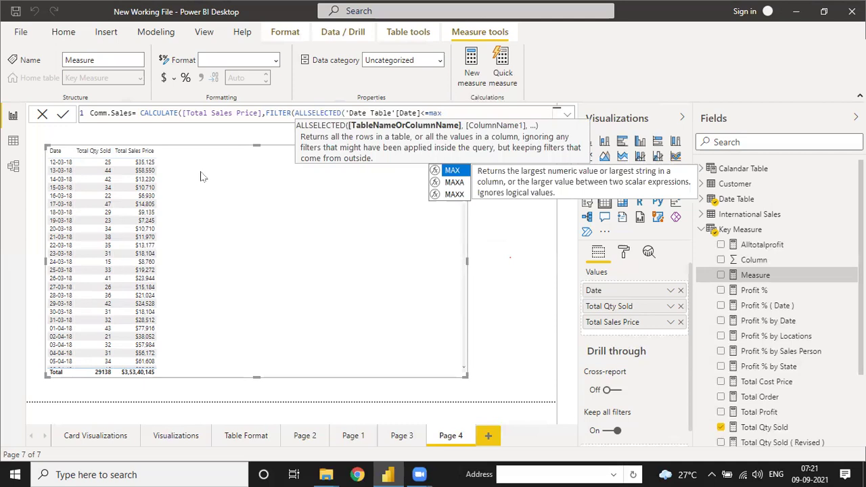
pyautogui.write('(date')
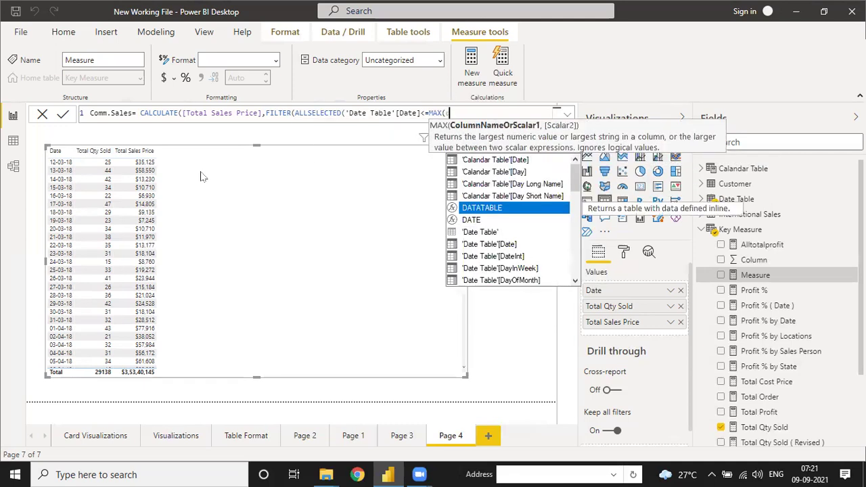
pyautogui.press('Down')
pyautogui.press('Down')
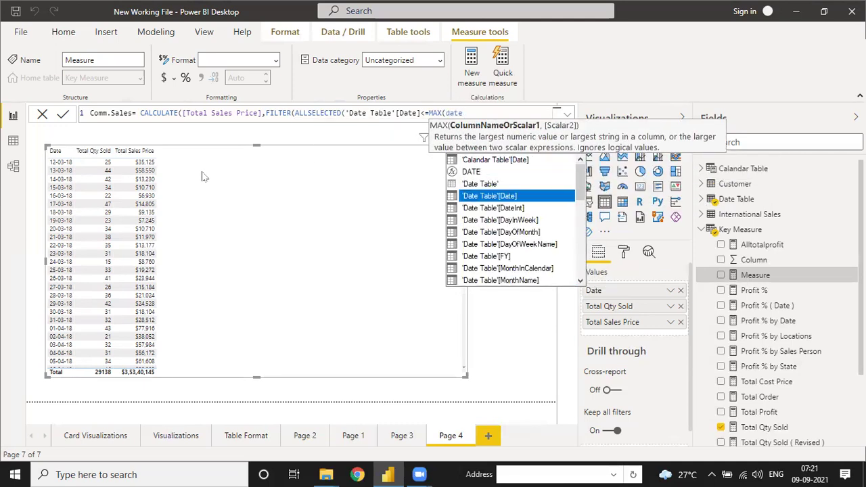
pyautogui.press('Tab')
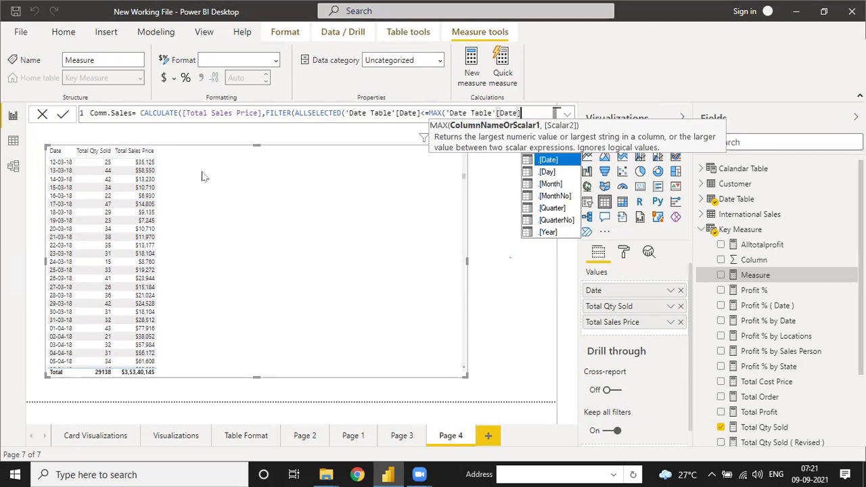
pyautogui.write(')))')
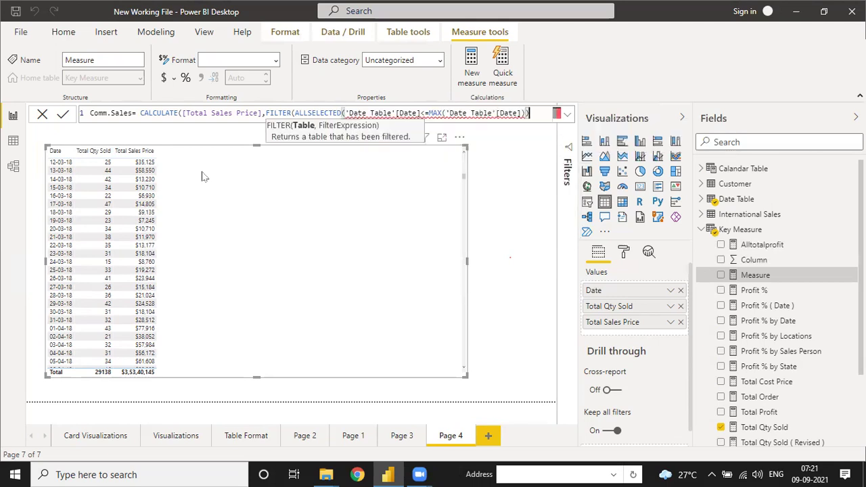
pyautogui.press('BackSpace')
pyautogui.press('BackSpace')
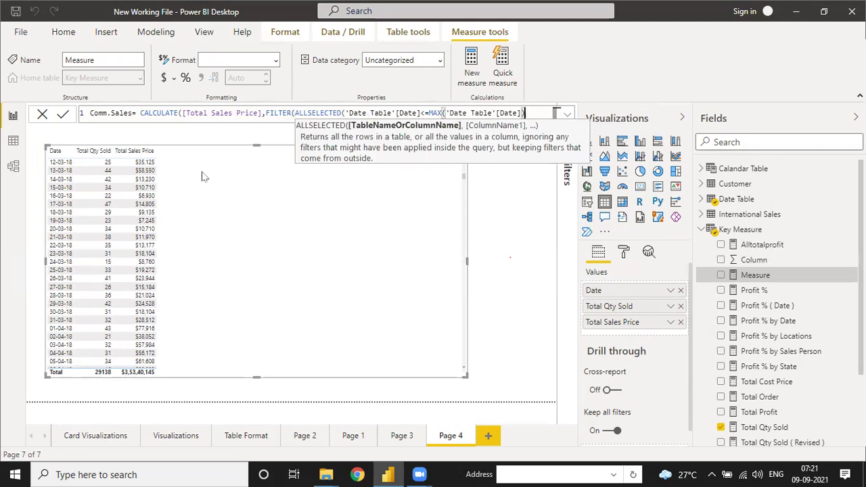
pyautogui.write(')')
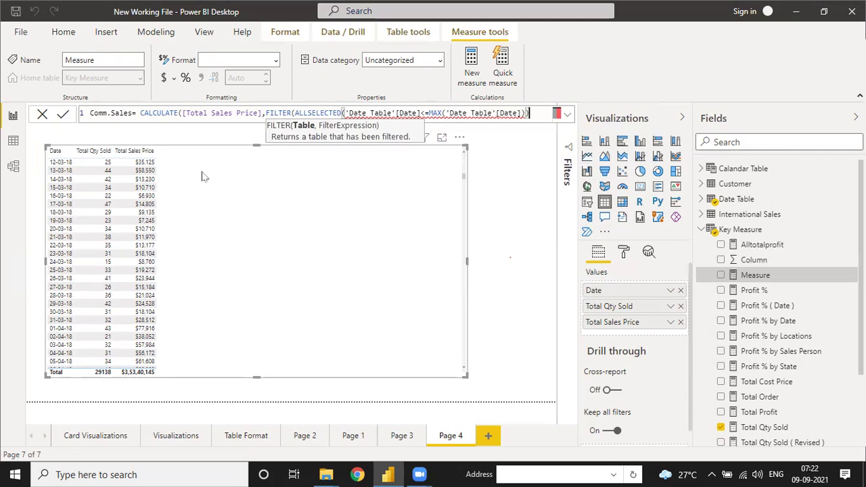
# - Remove the date comparison and the column reference from the formula, back to the opening parenthesis of ALLSELECTED
pyautogui.press('BackSpace')
pyautogui.press('BackSpace')
pyautogui.press('BackSpace')
pyautogui.press('BackSpace')
pyautogui.press('BackSpace')
pyautogui.press('BackSpace')
pyautogui.press('BackSpace')
pyautogui.press('BackSpace')
pyautogui.press('BackSpace')
pyautogui.press('BackSpace')
pyautogui.press('BackSpace')
pyautogui.press('BackSpace')
pyautogui.press('BackSpace')
pyautogui.press('BackSpace')
pyautogui.press('BackSpace')
pyautogui.press('BackSpace')
pyautogui.press('BackSpace')
pyautogui.press('BackSpace')
pyautogui.press('BackSpace')
pyautogui.press('BackSpace')
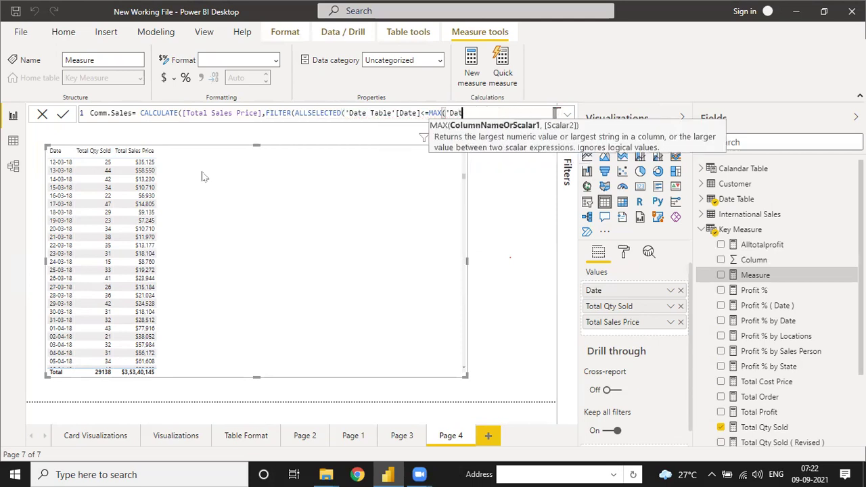
pyautogui.press('BackSpace')
pyautogui.press('BackSpace')
pyautogui.press('BackSpace')
pyautogui.press('BackSpace')
pyautogui.press('BackSpace')
pyautogui.press('BackSpace')
pyautogui.press('BackSpace')
pyautogui.press('BackSpace')
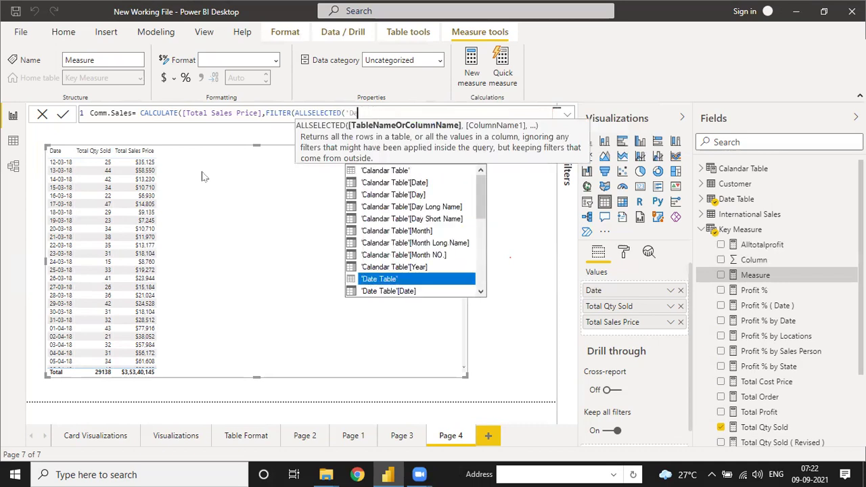
pyautogui.press('BackSpace')
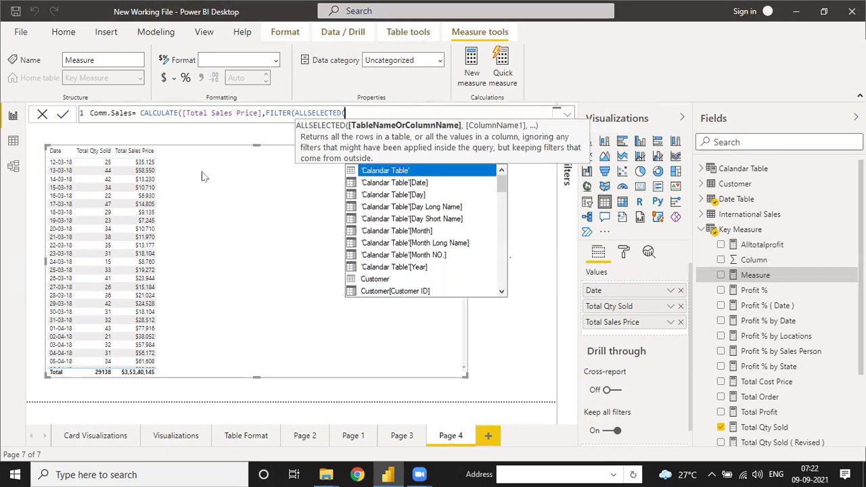
# - Enter 'Date Table' and 'Date Table'[Date] as the two arguments of ALLSELECTED
pyautogui.write('date')
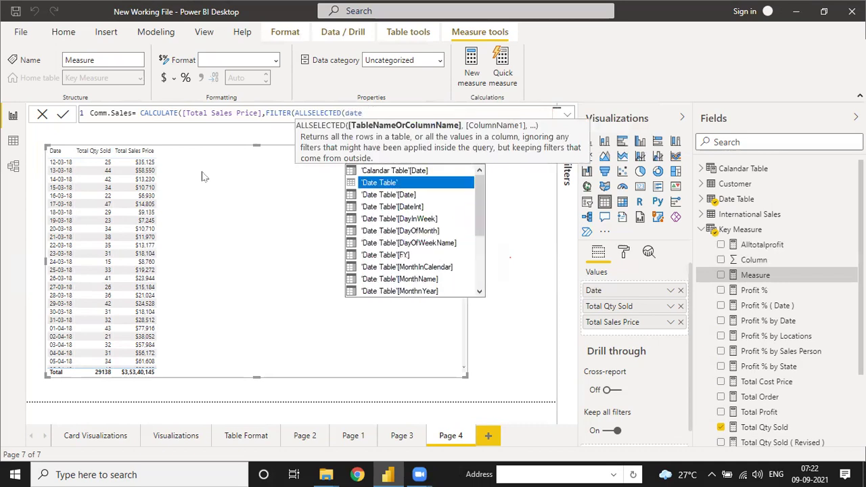
pyautogui.press('Tab')
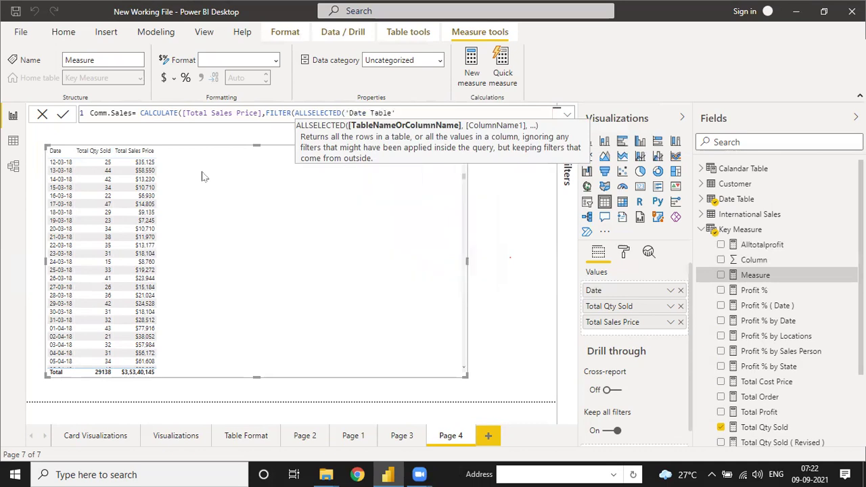
pyautogui.write(',')
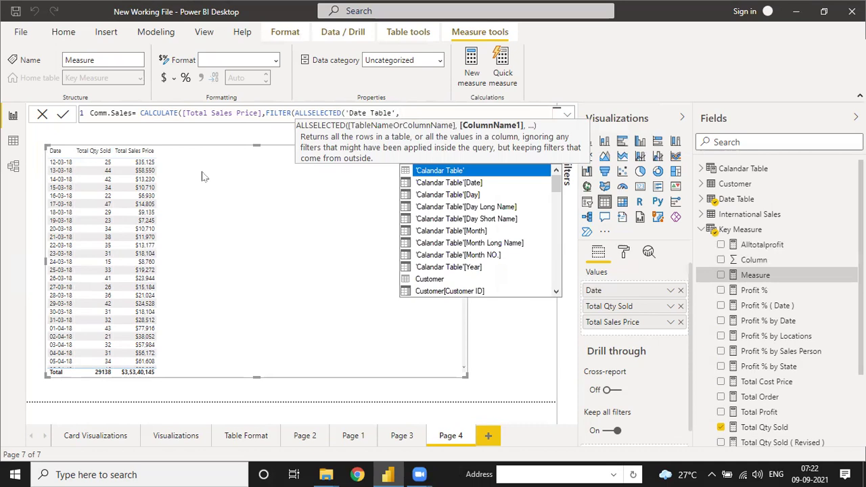
pyautogui.write('date')
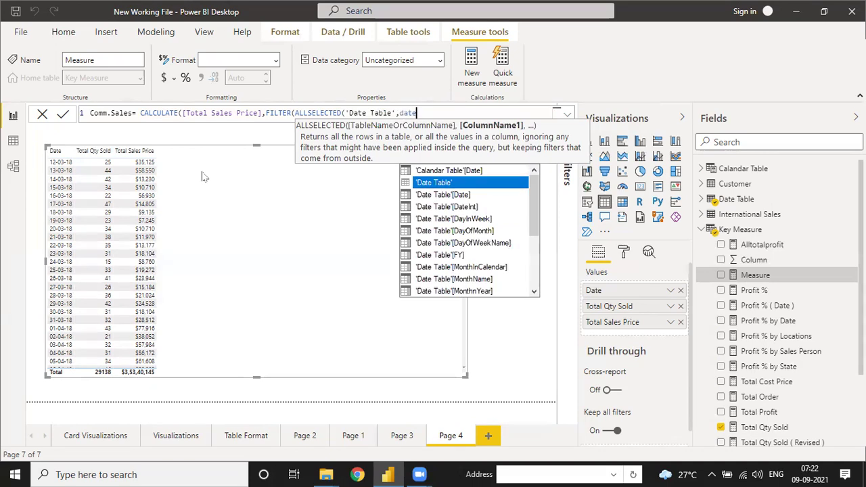
pyautogui.press('Down')
pyautogui.press('Down')
pyautogui.press('Up')
pyautogui.press('Tab')
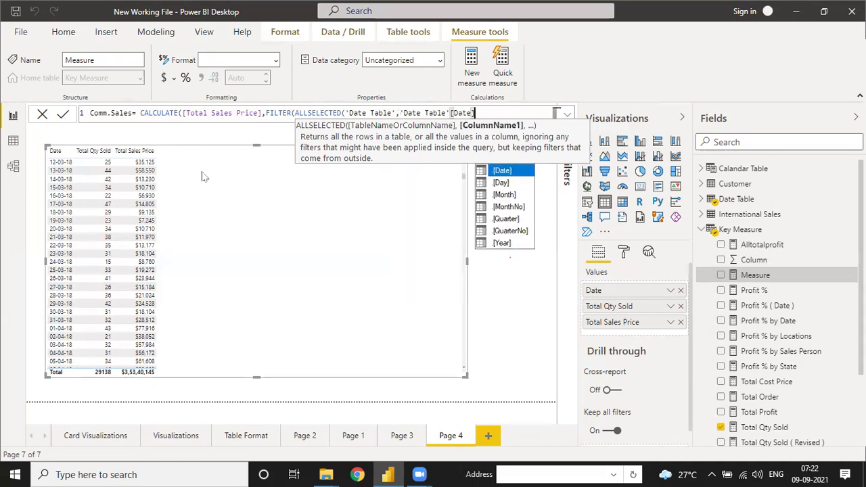
pyautogui.write(',')
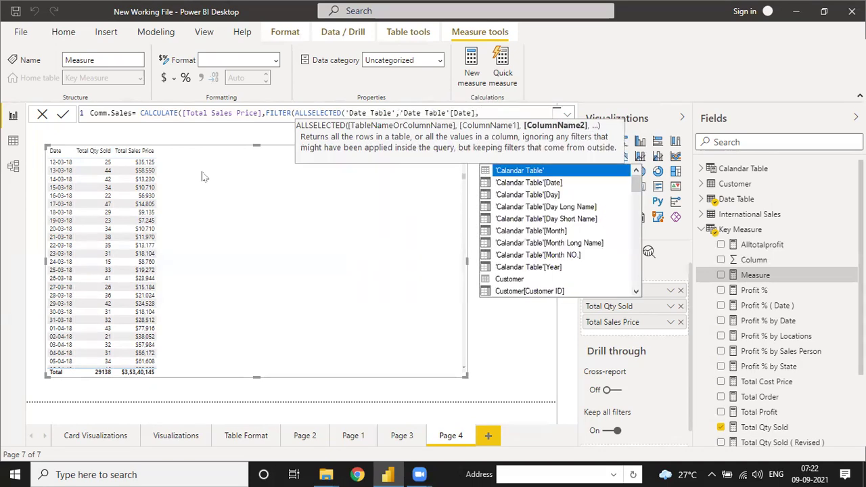
pyautogui.press('BackSpace')
# - Try to complete the measure by adding <=MAX('Date Table'[Date]) with closing parentheses and commit the formula
pyautogui.write('<')
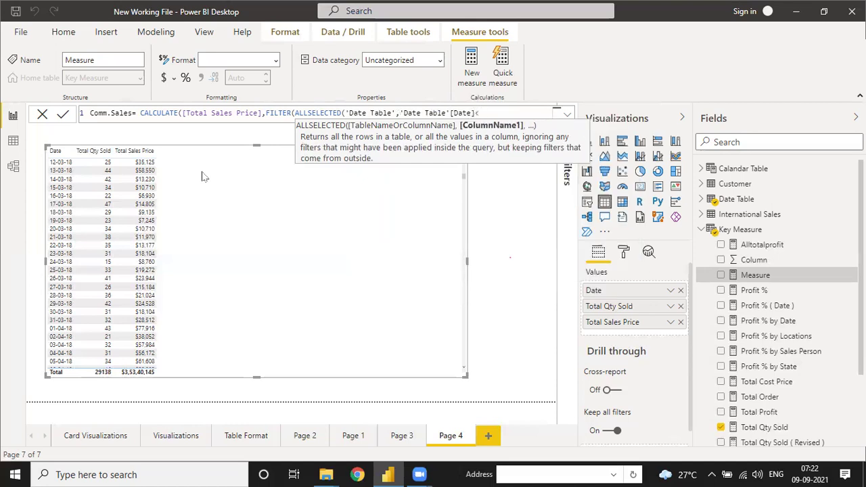
pyautogui.write('=')
pyautogui.write('MAX(')
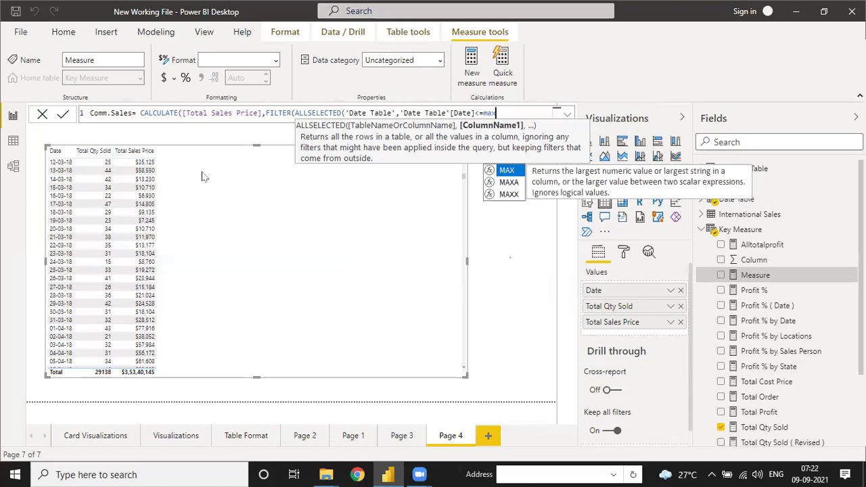
pyautogui.write('date')
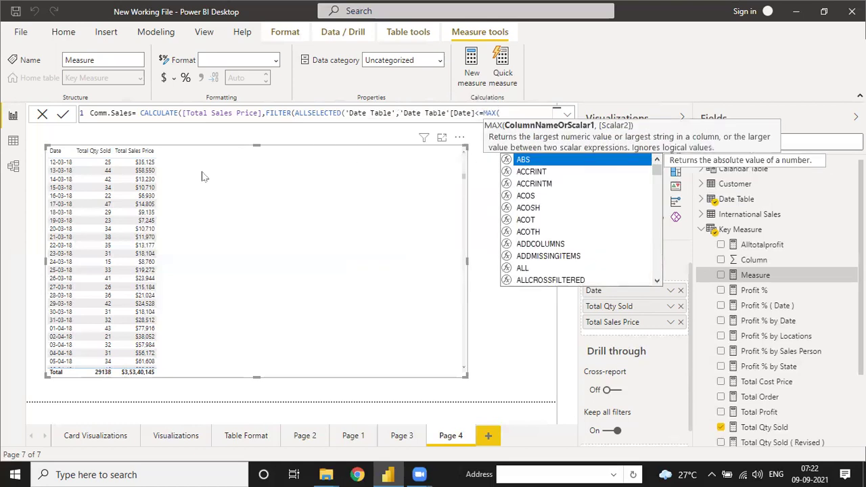
pyautogui.press('Up')
pyautogui.press('Tab')
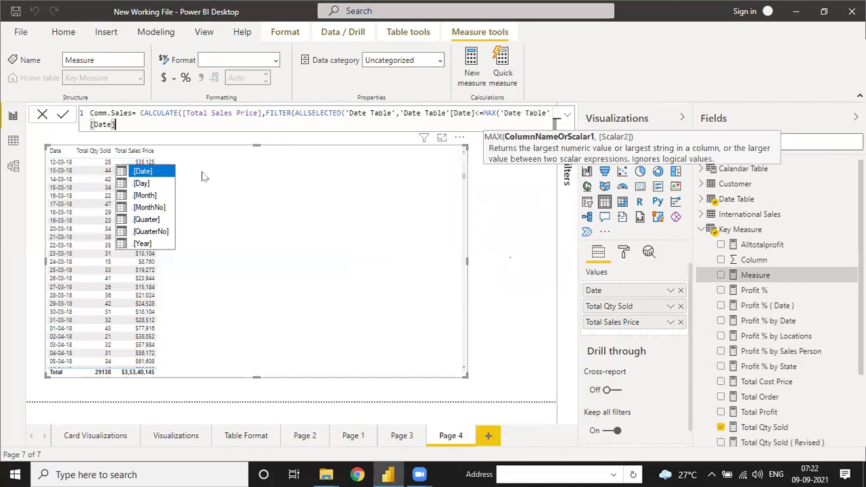
pyautogui.write('))')
pyautogui.press('BackSpace')
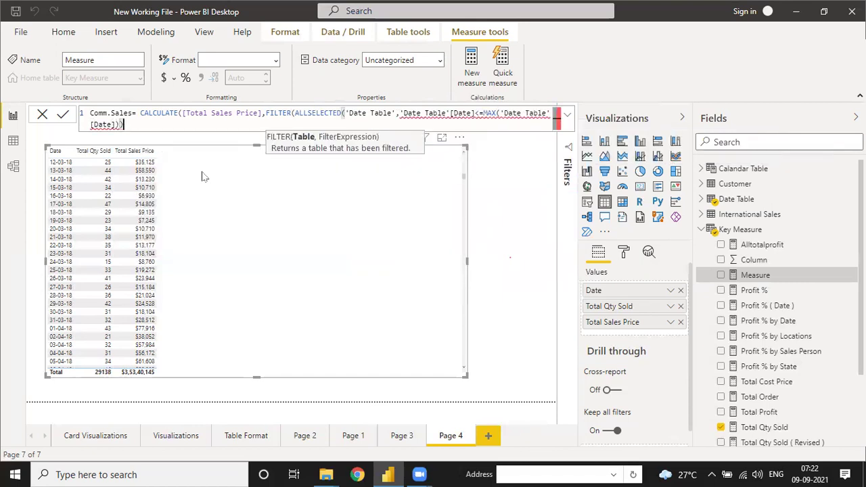
pyautogui.press('BackSpace')
pyautogui.press('Return')
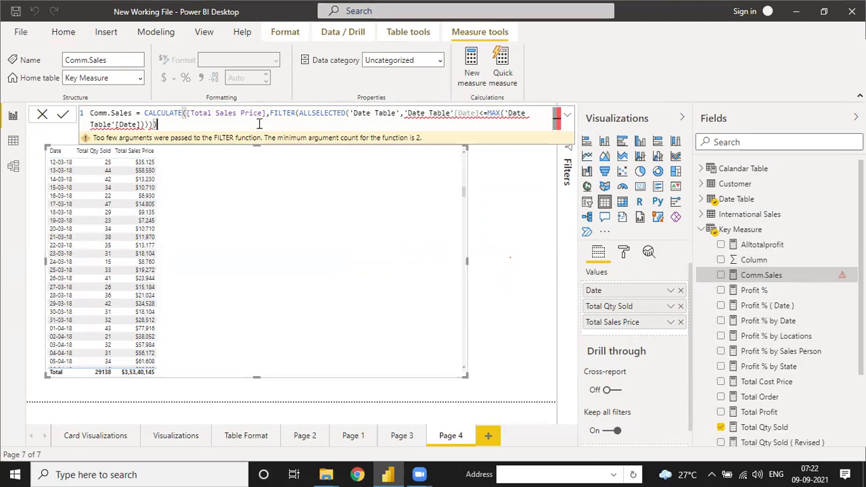
# - Delete the Comm.Sales formula's ending back into the ALLSELECTED function name, keeping the CALCULATE and FILTER parts
pyautogui.press('BackSpace')
pyautogui.press('BackSpace')
pyautogui.press('BackSpace')
pyautogui.press('BackSpace')
pyautogui.press('BackSpace')
pyautogui.press('BackSpace')
pyautogui.press('BackSpace')
pyautogui.press('BackSpace')
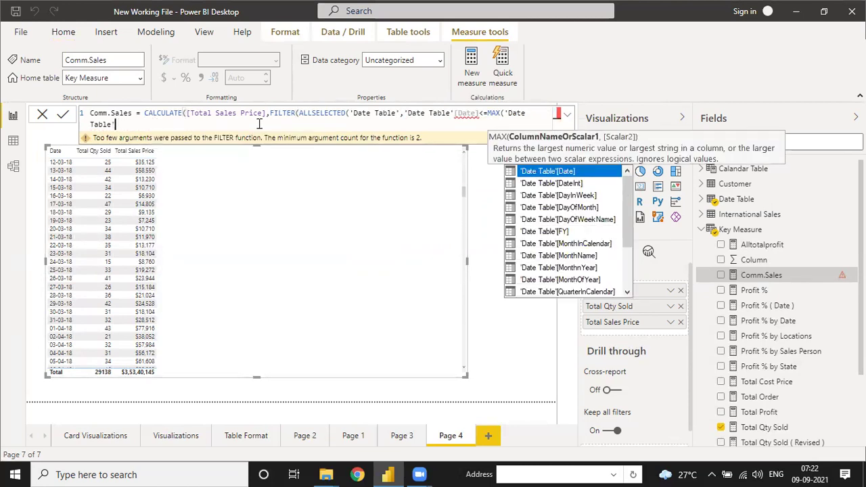
pyautogui.press('BackSpace')
pyautogui.press('BackSpace')
pyautogui.press('BackSpace')
pyautogui.press('BackSpace')
pyautogui.press('BackSpace')
pyautogui.press('BackSpace')
pyautogui.press('BackSpace')
pyautogui.press('BackSpace')
pyautogui.press('BackSpace')
pyautogui.press('BackSpace')
pyautogui.press('BackSpace')
pyautogui.press('BackSpace')
pyautogui.press('BackSpace')
pyautogui.press('BackSpace')
pyautogui.press('BackSpace')
pyautogui.press('BackSpace')
pyautogui.press('BackSpace')
pyautogui.press('BackSpace')
pyautogui.press('BackSpace')
pyautogui.press('BackSpace')
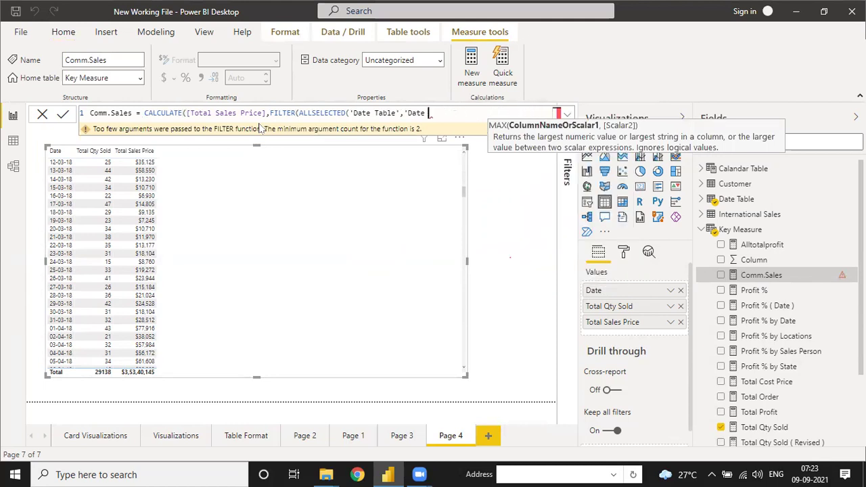
pyautogui.press('BackSpace')
pyautogui.press('BackSpace')
pyautogui.press('BackSpace')
pyautogui.press('BackSpace')
pyautogui.press('BackSpace')
pyautogui.press('BackSpace')
pyautogui.press('BackSpace')
pyautogui.press('BackSpace')
pyautogui.press('BackSpace')
pyautogui.press('BackSpace')
pyautogui.press('BackSpace')
pyautogui.press('BackSpace')
pyautogui.press('BackSpace')
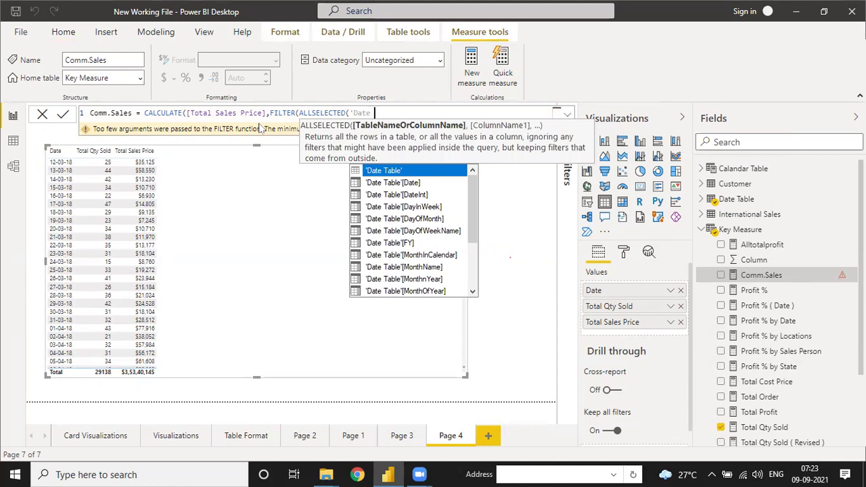
pyautogui.press('BackSpace')
pyautogui.press('BackSpace')
pyautogui.press('BackSpace')
pyautogui.press('BackSpace')
pyautogui.press('BackSpace')
pyautogui.press('BackSpace')
pyautogui.press('BackSpace')
pyautogui.press('BackSpace')
pyautogui.press('BackSpace')
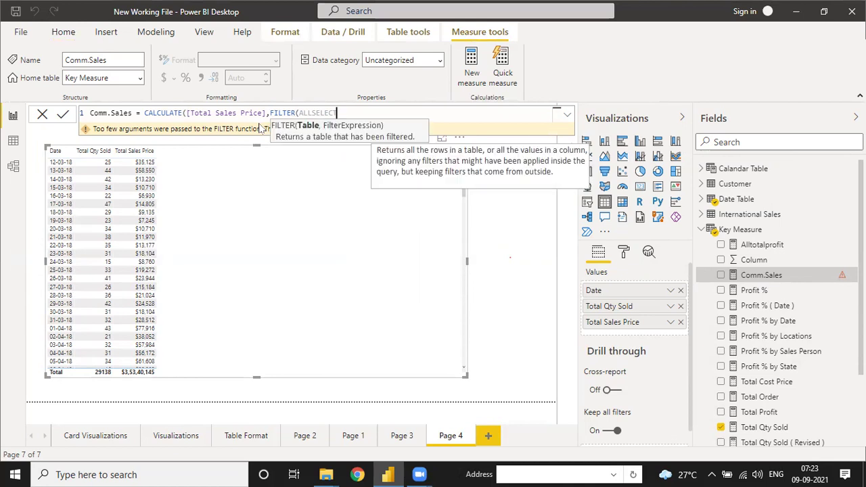
pyautogui.press('BackSpace')
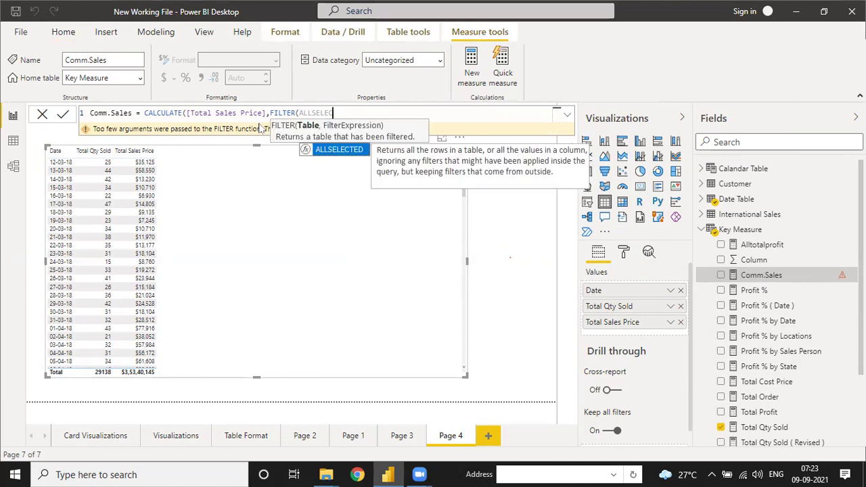
# - Re-enter ALLSELECTED inside FILTER with 'Date Table'[Date] as its argument
pyautogui.press('Tab')
pyautogui.write('dare')
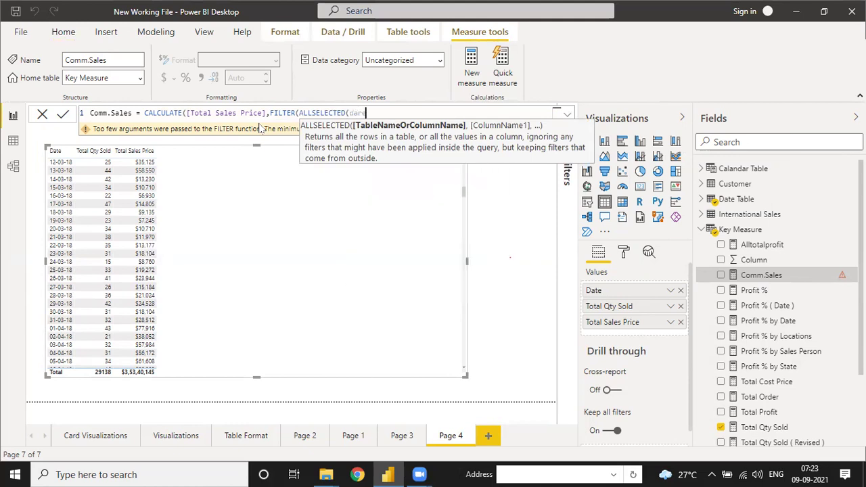
pyautogui.press('BackSpace')
pyautogui.press('BackSpace')
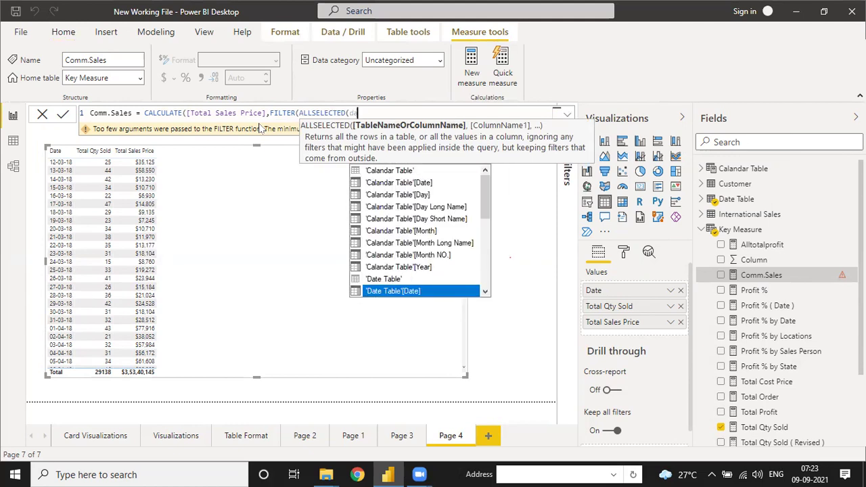
pyautogui.press('Down')
pyautogui.press('Up')
pyautogui.press('Tab')
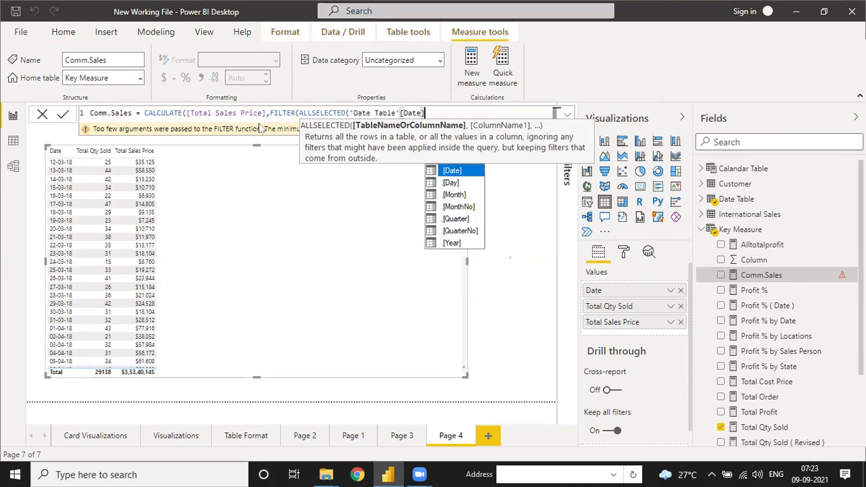
# - Remove the [Date] column reference from the ALLSELECTED argument, keeping only 'Date Table'
pyautogui.write(',')
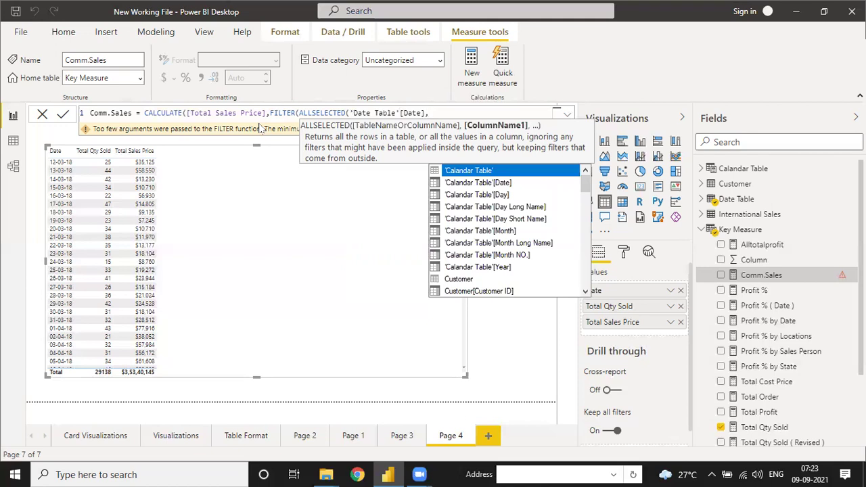
pyautogui.press('BackSpace')
pyautogui.press('BackSpace')
pyautogui.press('BackSpace')
pyautogui.press('BackSpace')
pyautogui.press('BackSpace')
pyautogui.press('BackSpace')
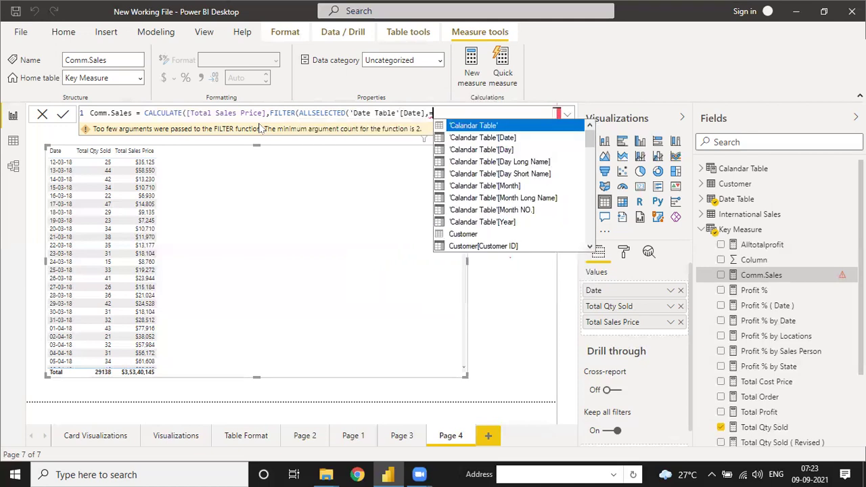
pyautogui.press('BackSpace')
pyautogui.press('BackSpace')
pyautogui.press('BackSpace')
pyautogui.press('BackSpace')
pyautogui.press('BackSpace')
pyautogui.press('BackSpace')
pyautogui.press('BackSpace')
pyautogui.press('BackSpace')
pyautogui.press('BackSpace')
pyautogui.press('BackSpace')
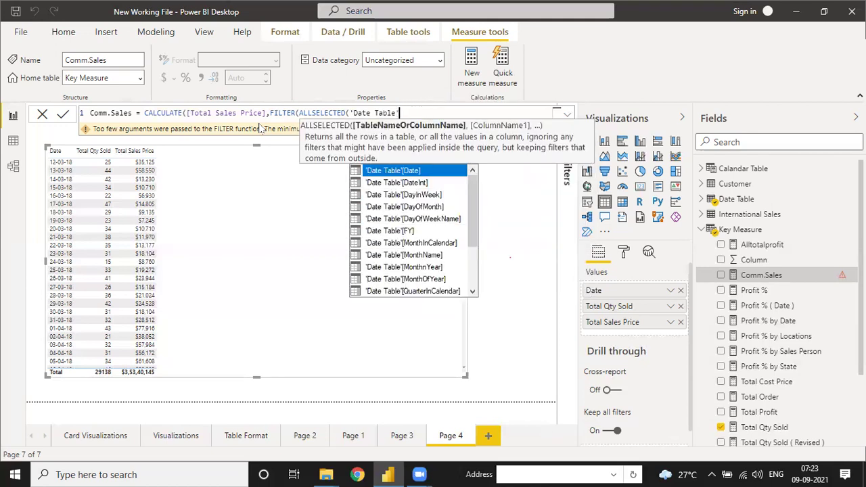
# - Replace the ALLSELECTED argument in the Comm.Sales formula with the 'Date Table'[Date] column
pyautogui.press('BackSpace')
pyautogui.press('BackSpace')
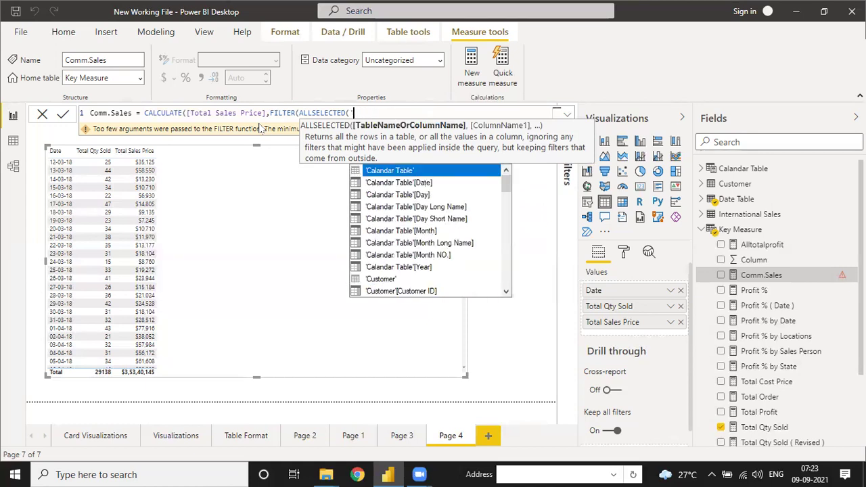
pyautogui.write('date')
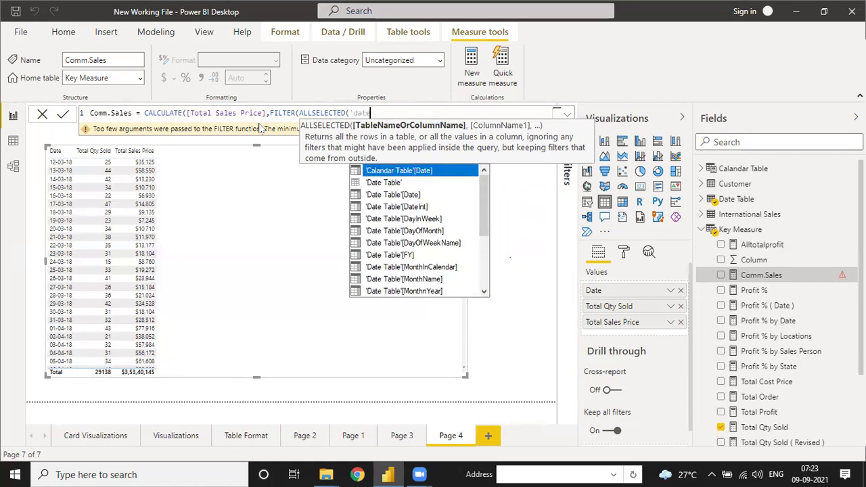
pyautogui.press('Down')
pyautogui.press('Down')
pyautogui.press('Down')
pyautogui.press('Down')
pyautogui.press('Down')
pyautogui.press('Down')
pyautogui.press('Down')
pyautogui.press('Down')
pyautogui.press('Down')
pyautogui.press('Down')
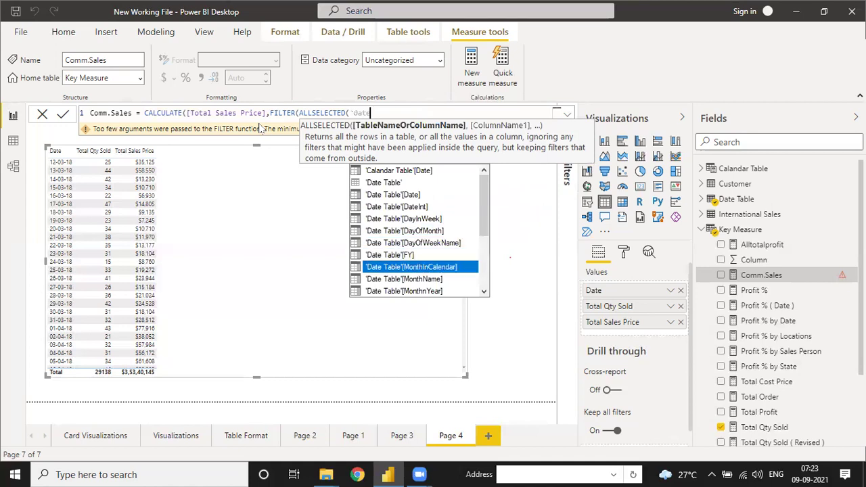
pyautogui.press('Down')
pyautogui.press('Up')
pyautogui.press('Up')
pyautogui.press('Up')
pyautogui.press('Up')
pyautogui.press('Up')
pyautogui.press('Up')
pyautogui.press('Up')
pyautogui.press('Up')
pyautogui.press('Up')
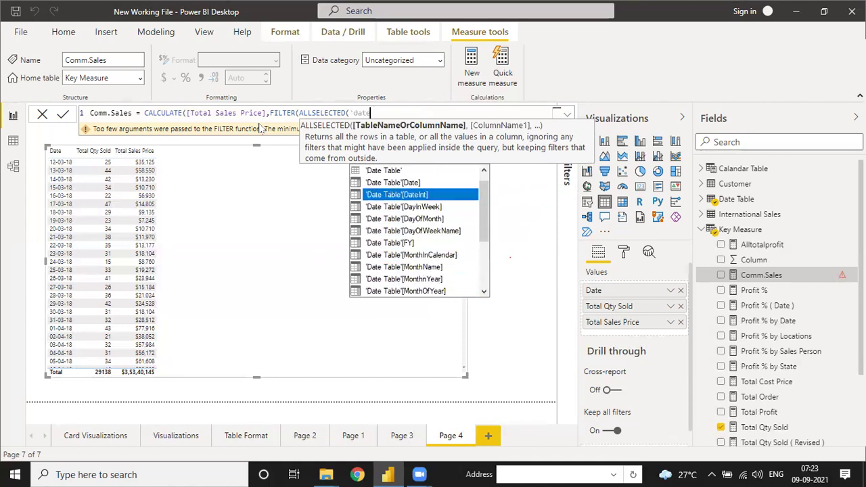
pyautogui.press('Down')
pyautogui.press('Up')
pyautogui.press('Tab')
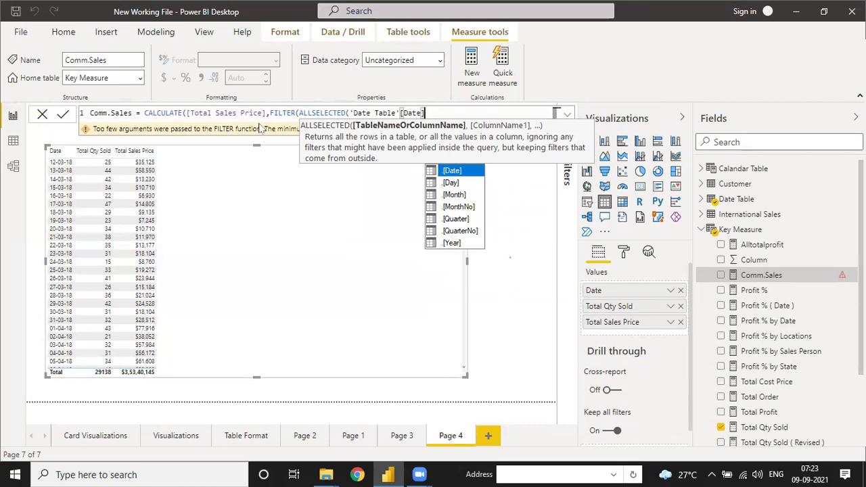
# - Append the comparison <=MAX('Date Table'[Date] after the ALLSELECTED column reference in the formula
pyautogui.write('<')
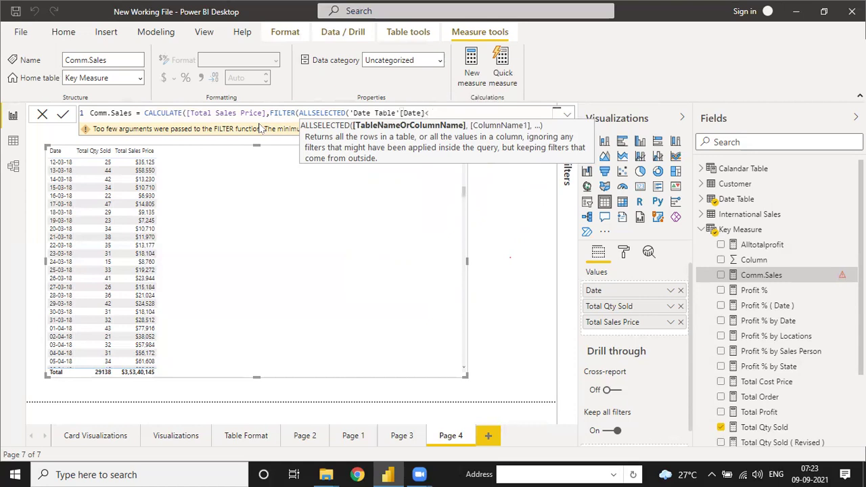
pyautogui.write('=')
pyautogui.write('MAX(datr')
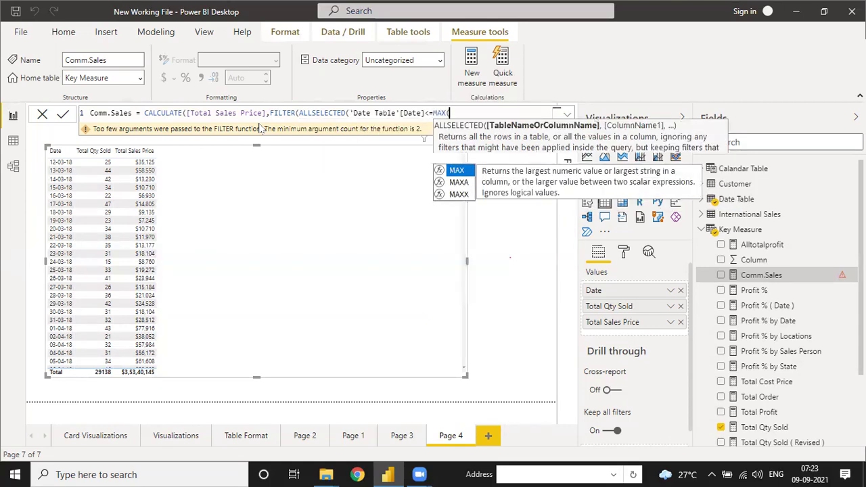
pyautogui.press('BackSpace')
pyautogui.press('BackSpace')
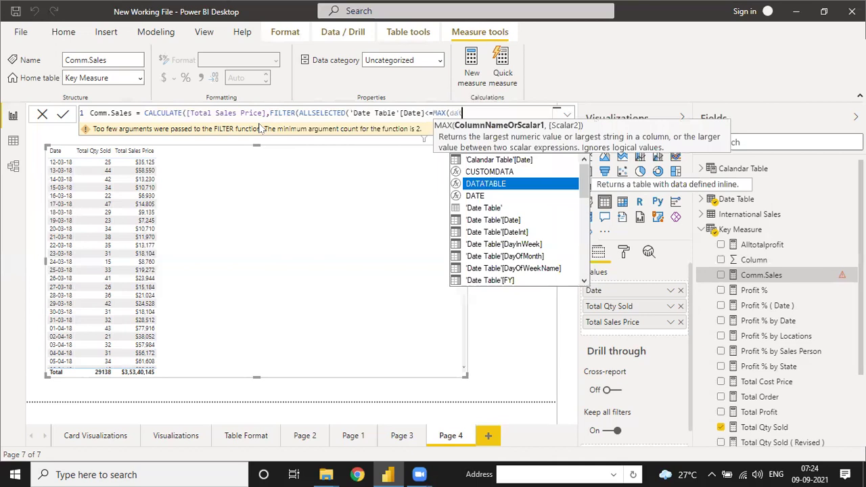
pyautogui.press('Up')
pyautogui.press('Up')
pyautogui.press('Down')
pyautogui.press('Down')
pyautogui.press('Down')
pyautogui.press('Down')
pyautogui.press('Down')
pyautogui.press('Tab')
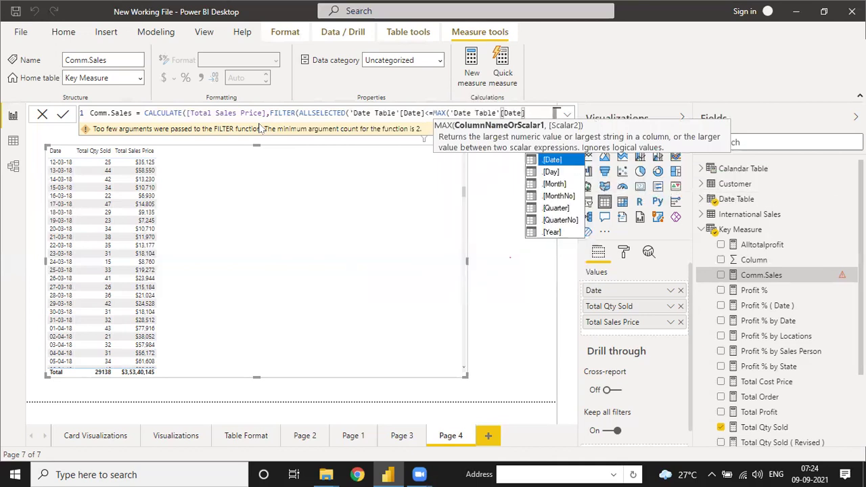
# - Try to complete the Comm.Sales formula by closing the MAX, ALLSELECTED, FILTER and CALCULATE parentheses
pyautogui.write(')')
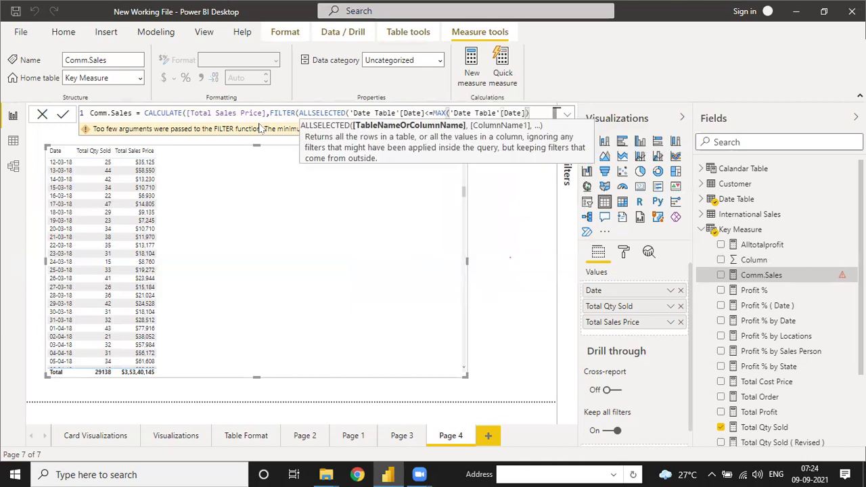
pyautogui.write(')')
pyautogui.press('BackSpace')
pyautogui.press('Escape')
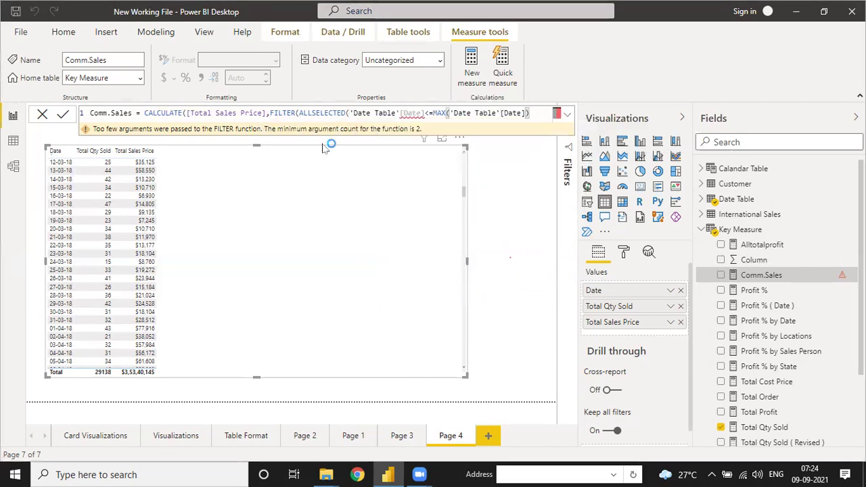
pyautogui.write('))')
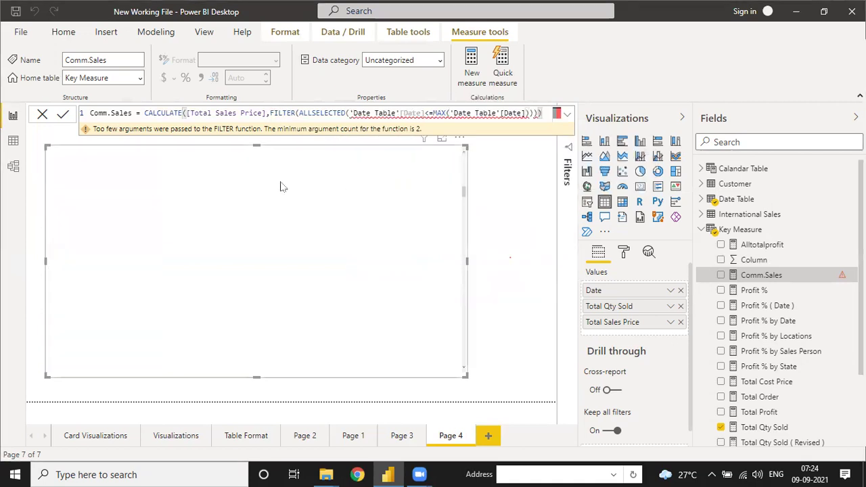
# - Examine the data model's relationships between International Sales, Date Table and Calandar Table, and return to the report page
pyautogui.click(13, 165)
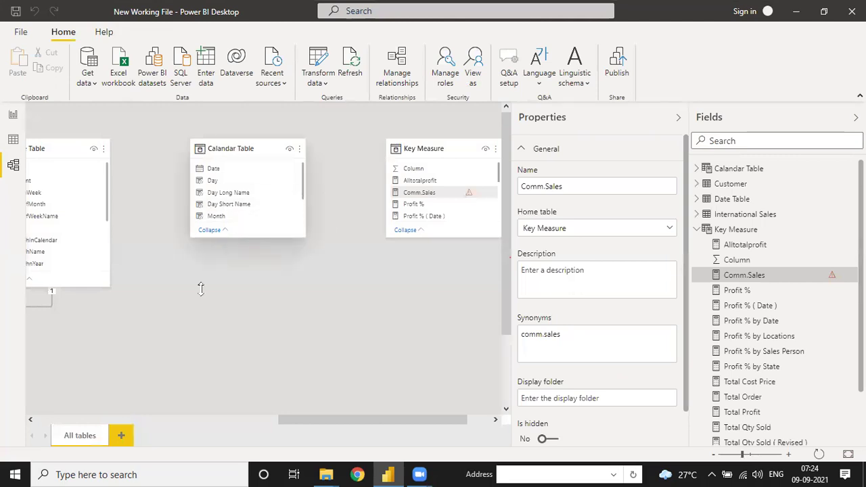
pyautogui.click(80, 419)
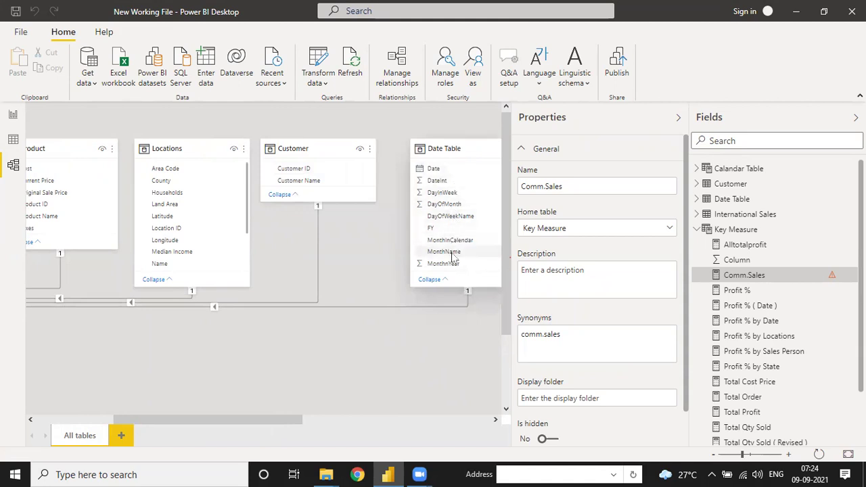
pyautogui.click(677, 117)
pyautogui.moveTo(285, 415); pyautogui.dragTo(171, 415)
pyautogui.scroll(-3, 148, 336)
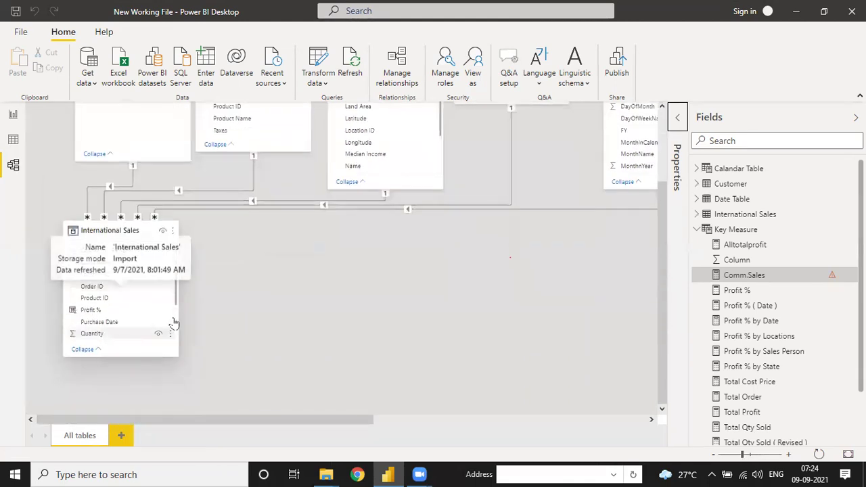
pyautogui.moveTo(311, 420); pyautogui.dragTo(586, 425)
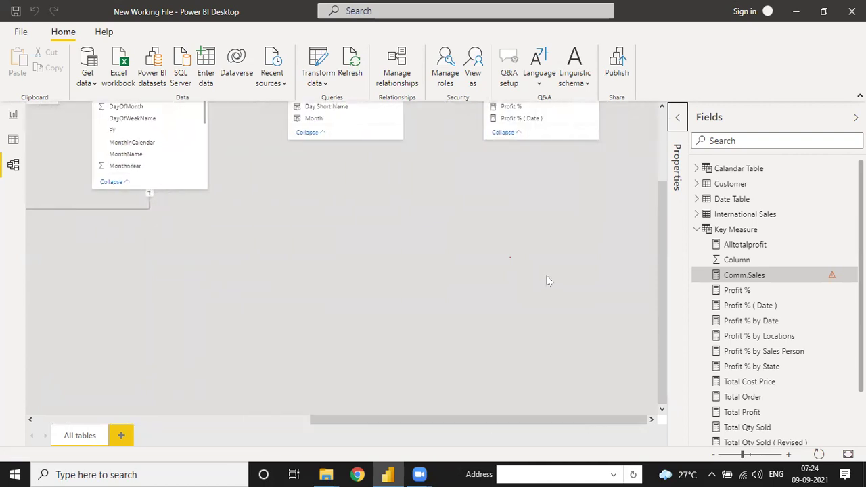
pyautogui.scroll(3, 547, 275)
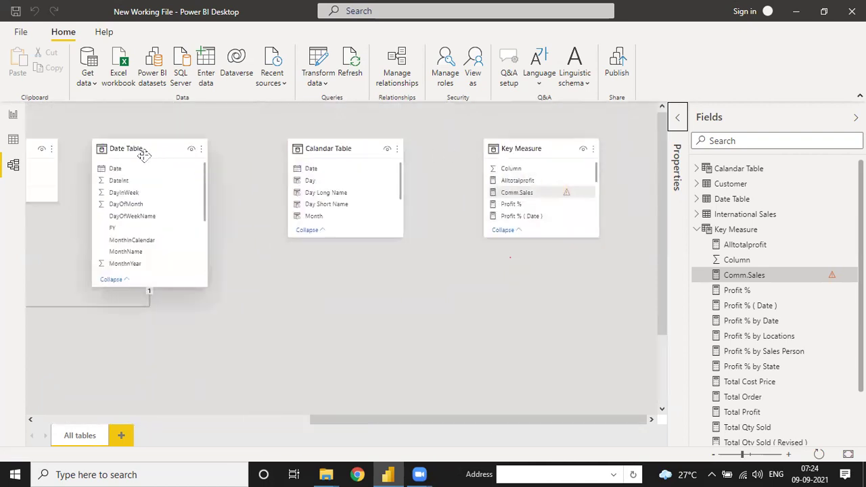
pyautogui.click(12, 140)
pyautogui.click(12, 116)
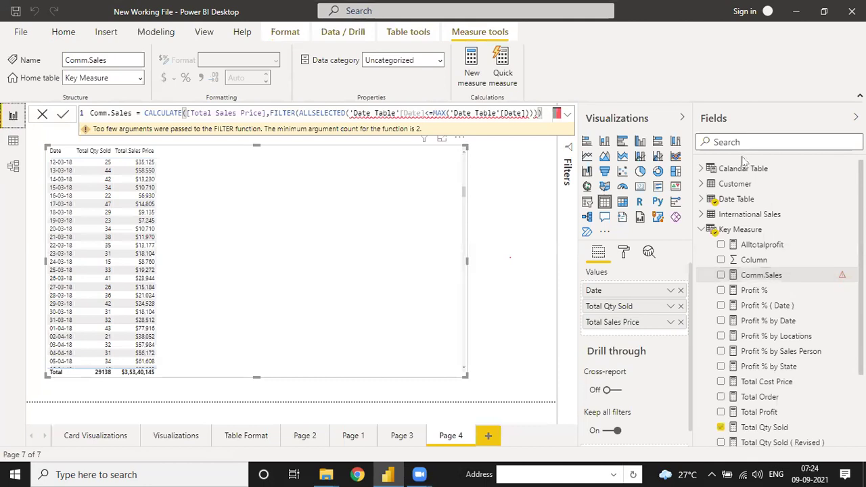
# - Delete the Comm.Sales formula's contents back to the opening parenthesis of CALCULATE
pyautogui.click(541, 113)
pyautogui.press('BackSpace')
pyautogui.press('BackSpace')
pyautogui.press('BackSpace')
pyautogui.press('BackSpace')
pyautogui.press('BackSpace')
pyautogui.press('BackSpace')
pyautogui.press('BackSpace')
pyautogui.press('BackSpace')
pyautogui.press('BackSpace')
pyautogui.press('BackSpace')
pyautogui.press('BackSpace')
pyautogui.press('BackSpace')
pyautogui.press('BackSpace')
pyautogui.press('BackSpace')
pyautogui.press('BackSpace')
pyautogui.press('BackSpace')
pyautogui.press('BackSpace')
pyautogui.press('BackSpace')
pyautogui.press('BackSpace')
pyautogui.press('BackSpace')
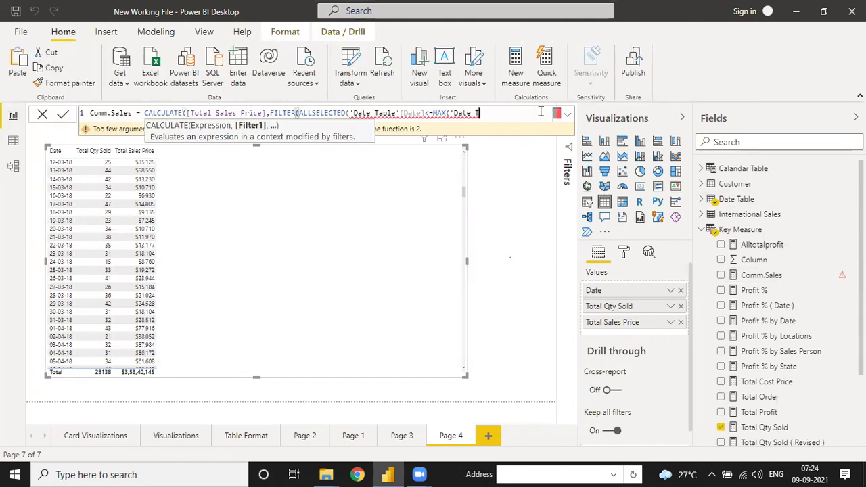
pyautogui.press('BackSpace')
pyautogui.press('BackSpace')
pyautogui.press('BackSpace')
pyautogui.press('BackSpace')
pyautogui.press('BackSpace')
pyautogui.press('BackSpace')
pyautogui.press('BackSpace')
pyautogui.press('BackSpace')
pyautogui.press('BackSpace')
pyautogui.press('BackSpace')
pyautogui.press('BackSpace')
pyautogui.press('BackSpace')
pyautogui.press('BackSpace')
pyautogui.press('BackSpace')
pyautogui.press('BackSpace')
pyautogui.press('BackSpace')
pyautogui.press('BackSpace')
pyautogui.press('BackSpace')
pyautogui.press('BackSpace')
pyautogui.press('BackSpace')
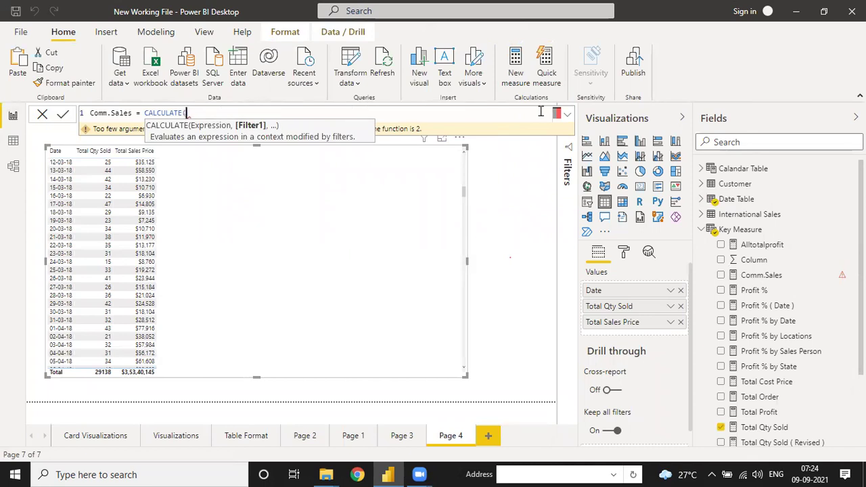
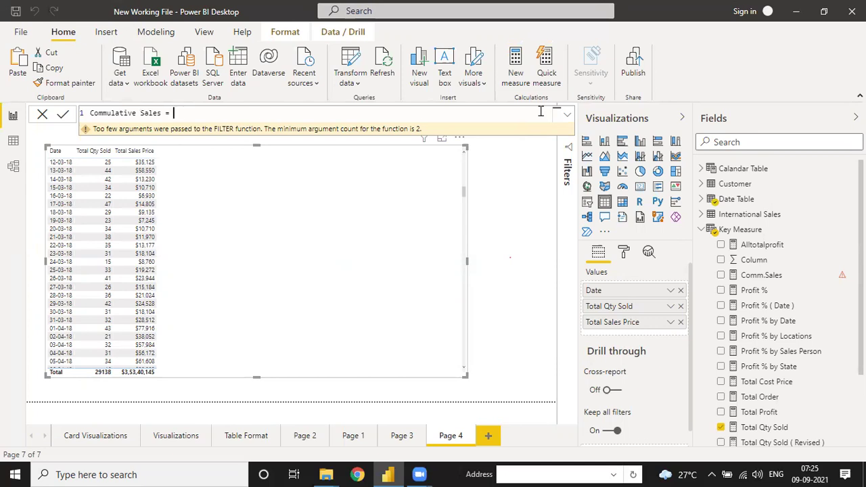
# - Start the Commulative Sales formula with CALCULATE, using the [Total Sales Price] measure as its expression
pyautogui.write('cal')
pyautogui.press('Tab')
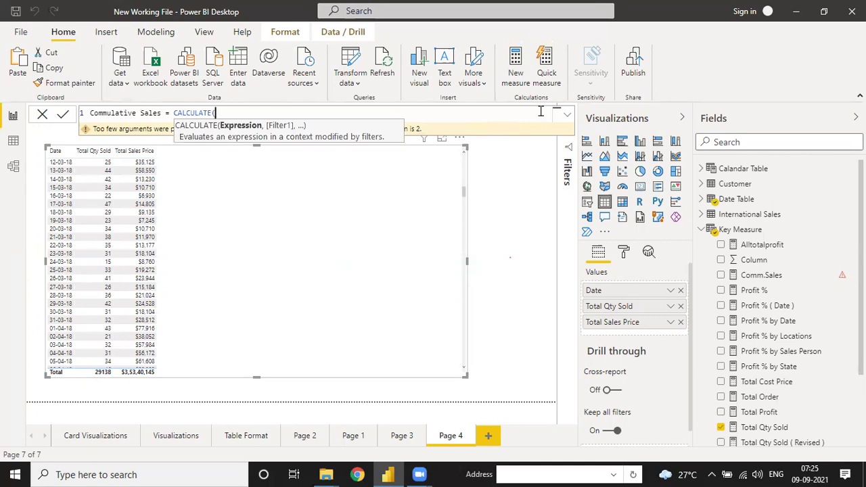
pyautogui.write('total')
pyautogui.press('Down')
pyautogui.press('Down')
pyautogui.press('Down')
pyautogui.press('Down')
pyautogui.press('Down')
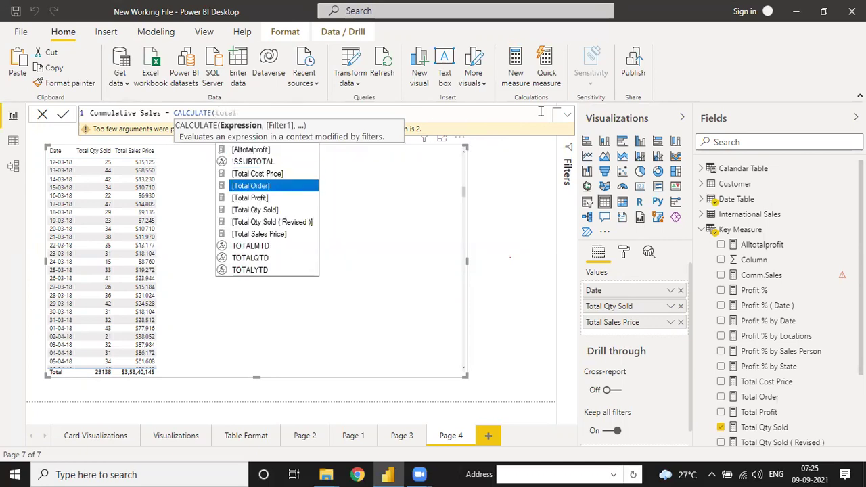
pyautogui.press('Tab')
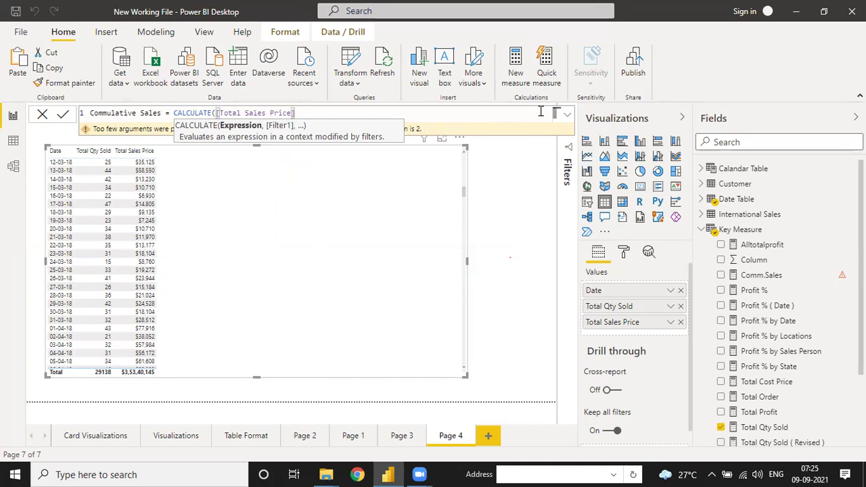
# - Add DATESYTD('Date Table'[Date]) as the CALCULATE filter, close the formula and commit the Commulative Sales measure
pyautogui.write(',datesy')
pyautogui.press('Tab')
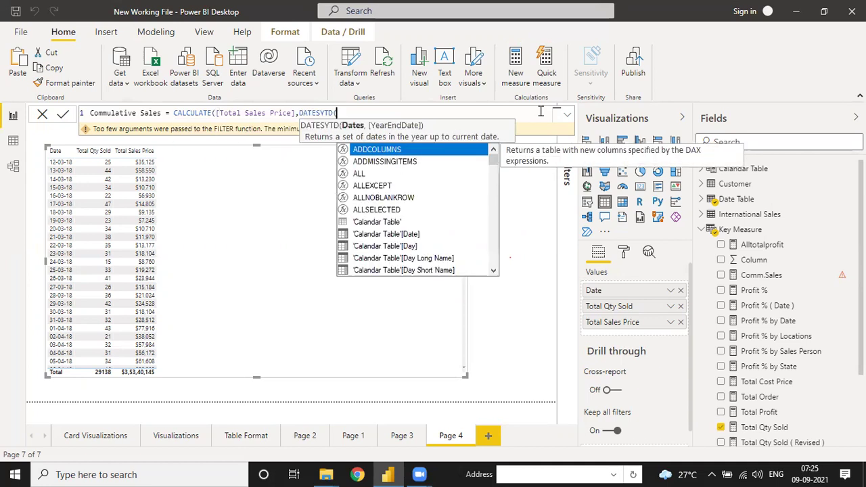
pyautogui.write('date')
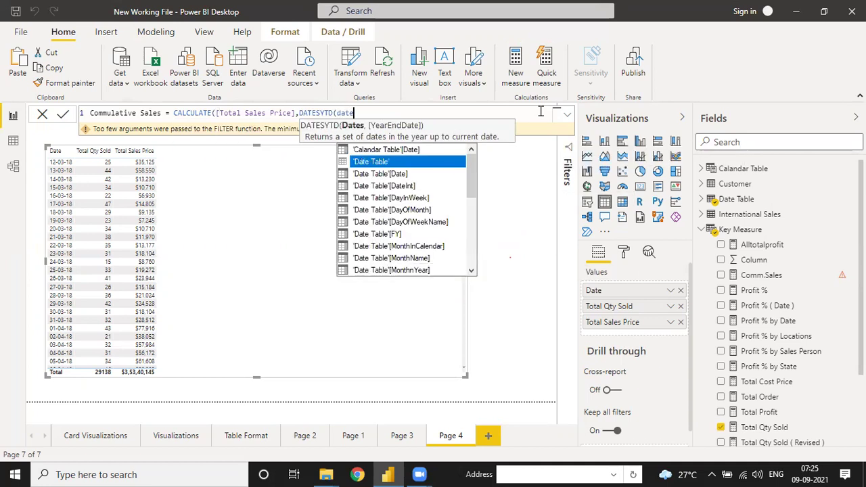
pyautogui.press('Down')
pyautogui.press('Tab')
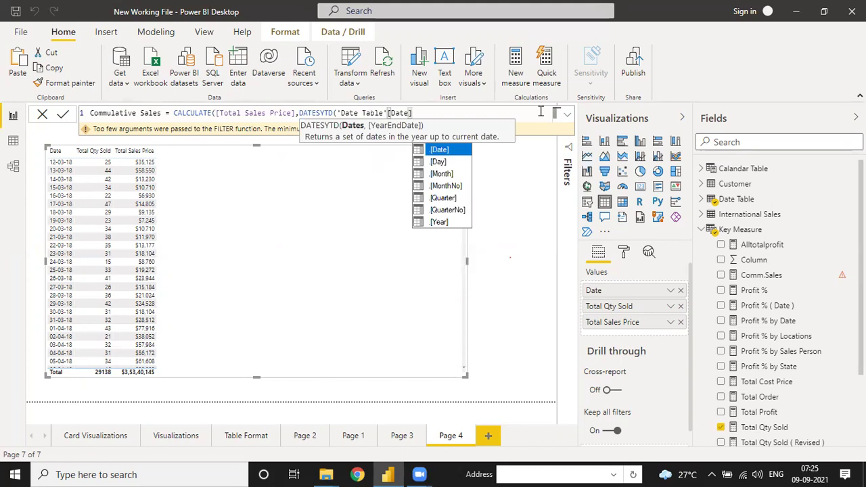
pyautogui.write(')')
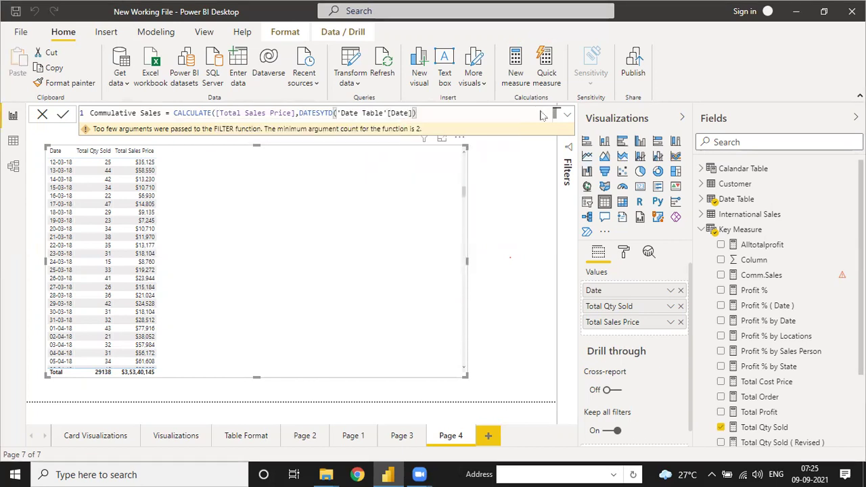
pyautogui.write(')')
pyautogui.press('Return')
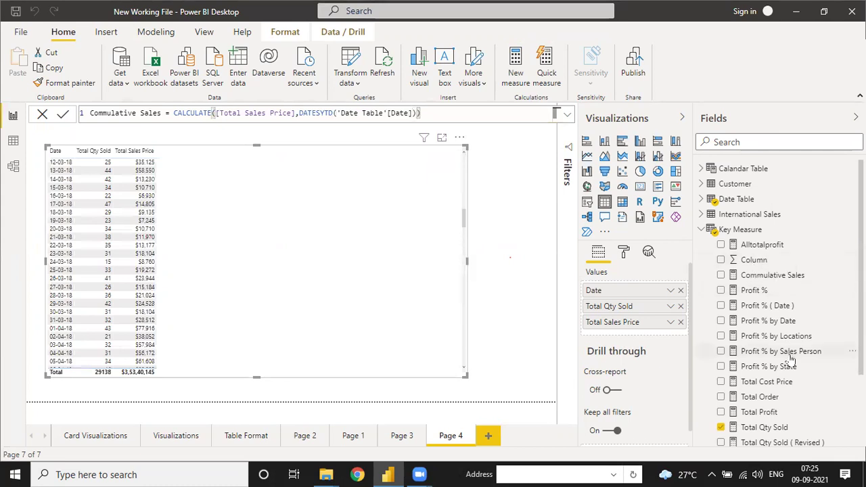
# - Add the Commulative Sales measure to the Page 4 table and format it as currency
pyautogui.scroll(-3, 802, 362)
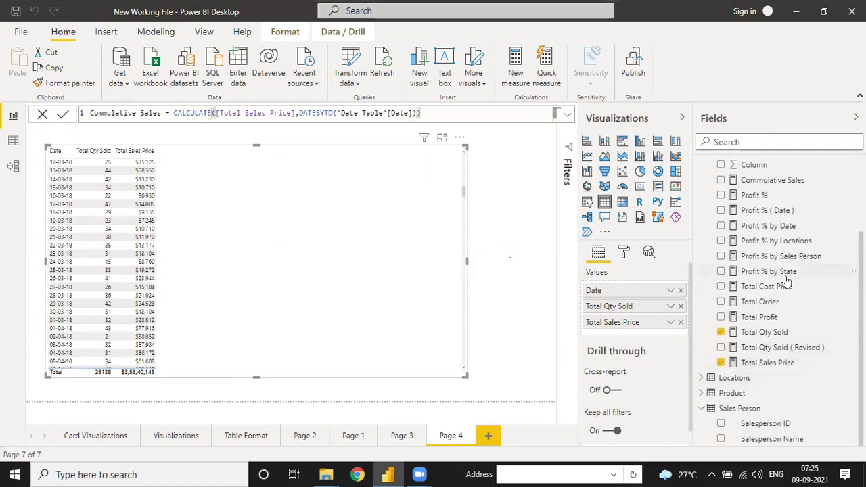
pyautogui.scroll(3, 805, 291)
pyautogui.moveTo(790, 277); pyautogui.dragTo(302, 250)
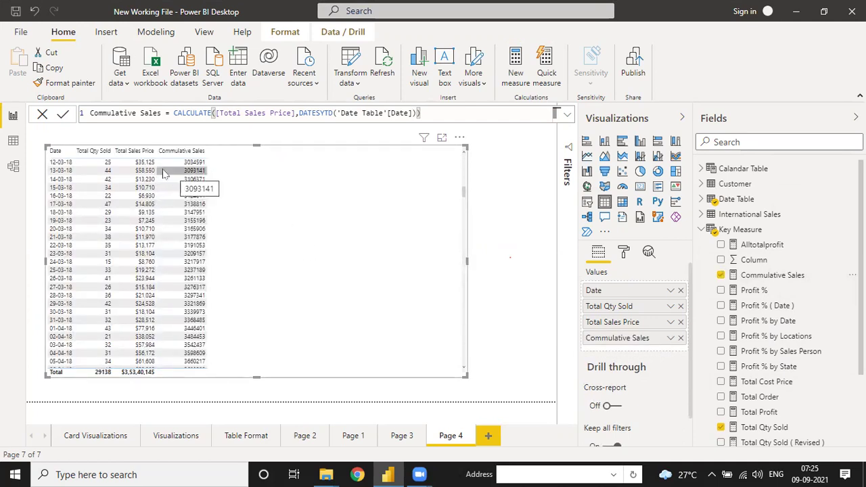
pyautogui.click(744, 275)
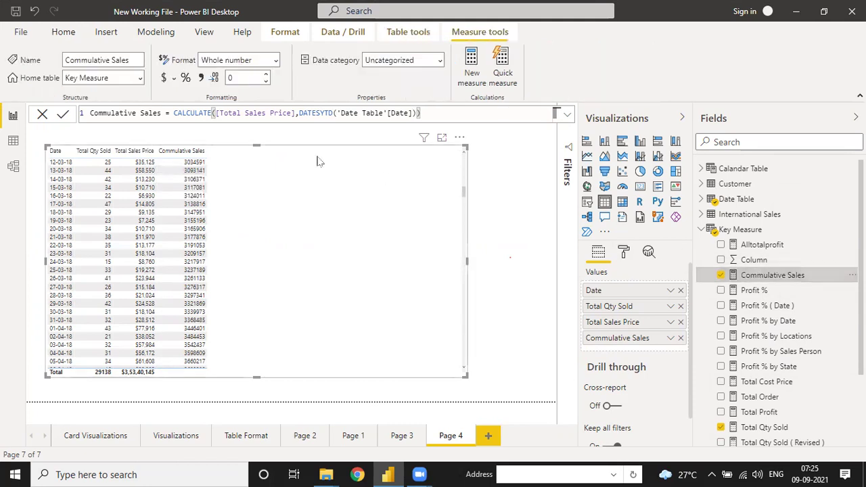
pyautogui.click(166, 79)
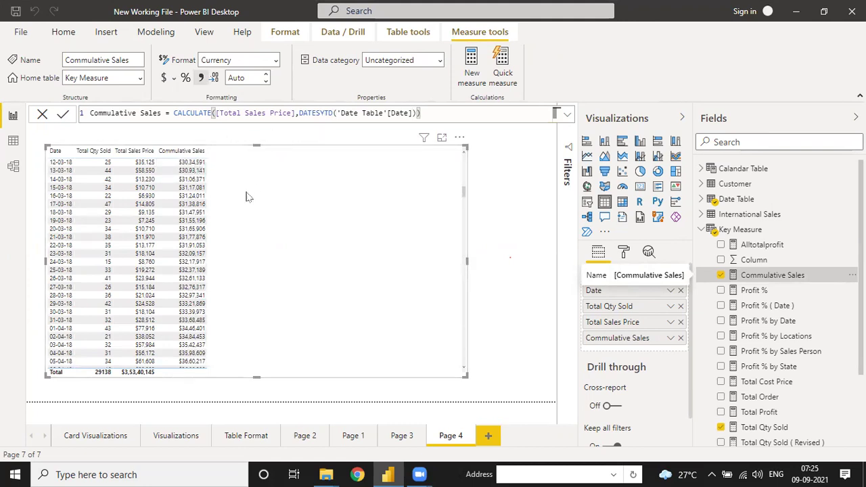
# - Examine how the Commulative Sales values progress by date through 2018 and into 2019 in the table
pyautogui.scroll(-10, 248, 196)
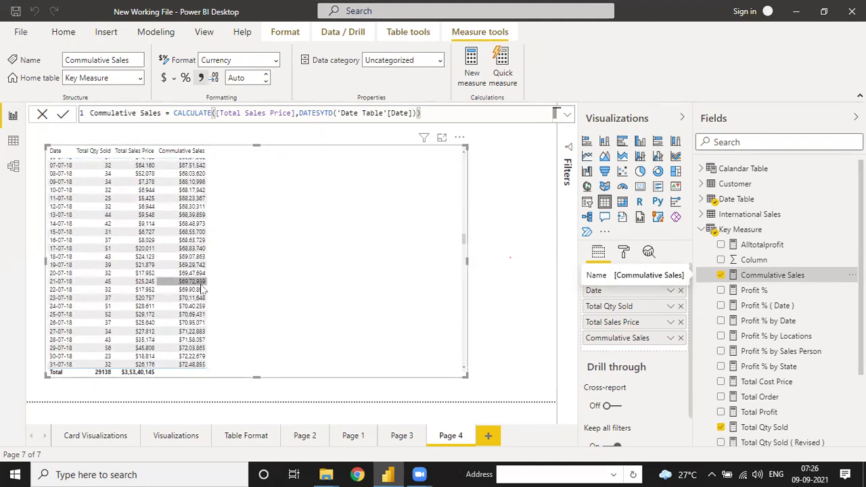
pyautogui.scroll(-10, 202, 245)
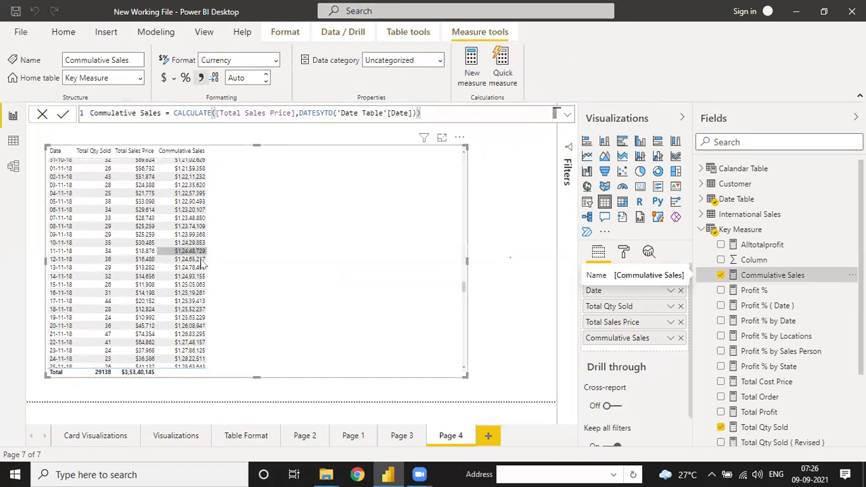
pyautogui.scroll(-10, 177, 274)
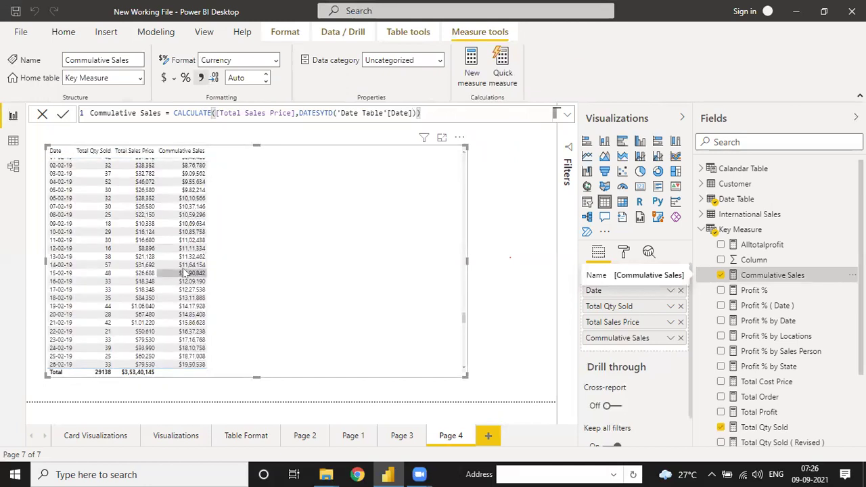
pyautogui.scroll(20, 179, 274)
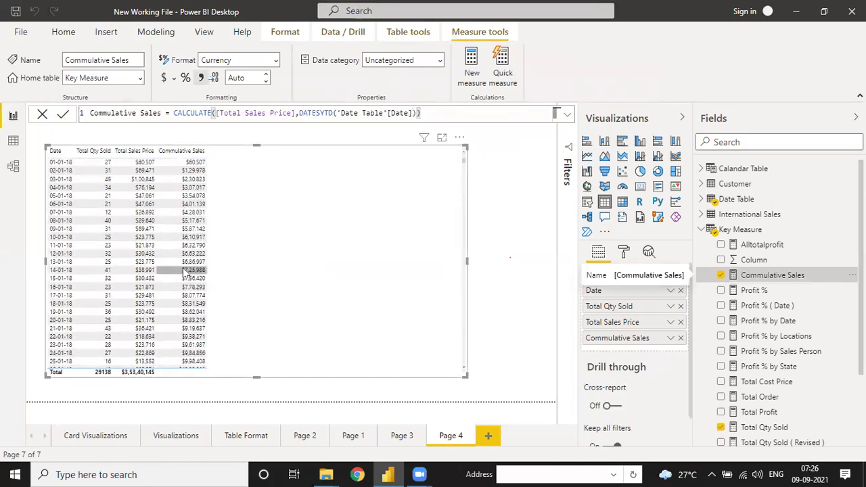
# - Examine the relationships between the tables in the data model and the rows of the Calandar Table
pyautogui.click(13, 167)
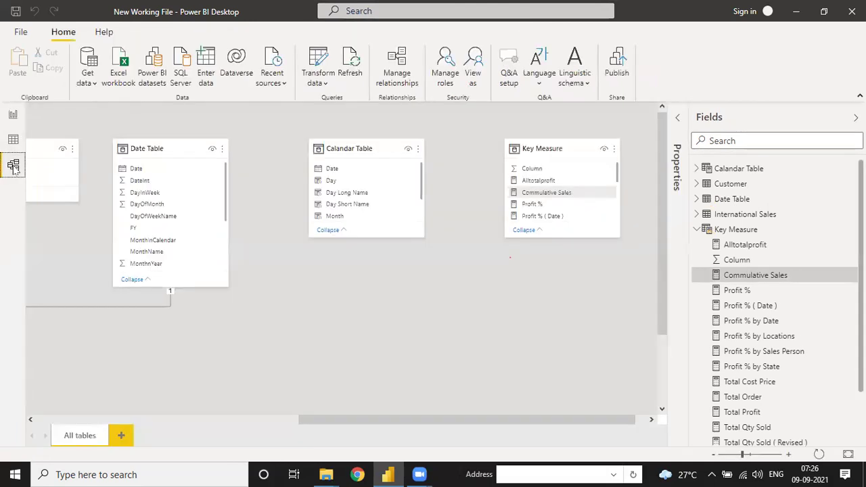
pyautogui.moveTo(365, 419); pyautogui.dragTo(107, 424)
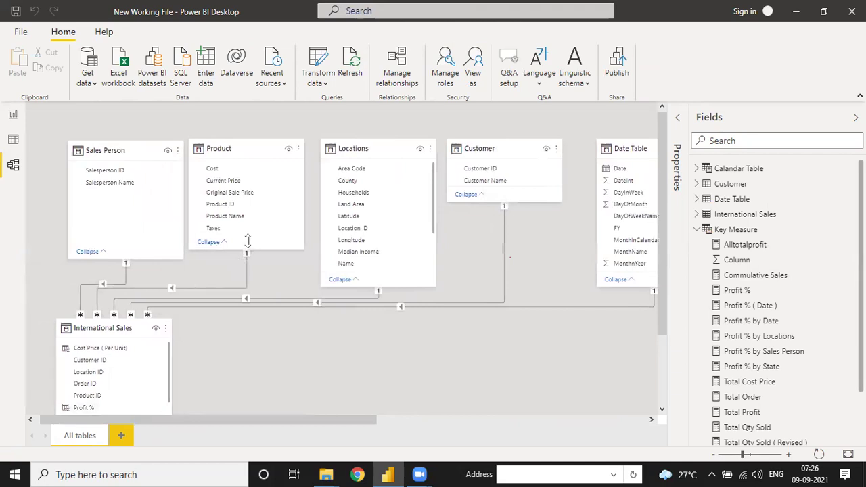
pyautogui.scroll(-3, 266, 296)
pyautogui.scroll(3, 304, 313)
pyautogui.moveTo(299, 422); pyautogui.dragTo(294, 388)
pyautogui.scroll(-3, 291, 317)
pyautogui.moveTo(266, 420); pyautogui.dragTo(296, 421)
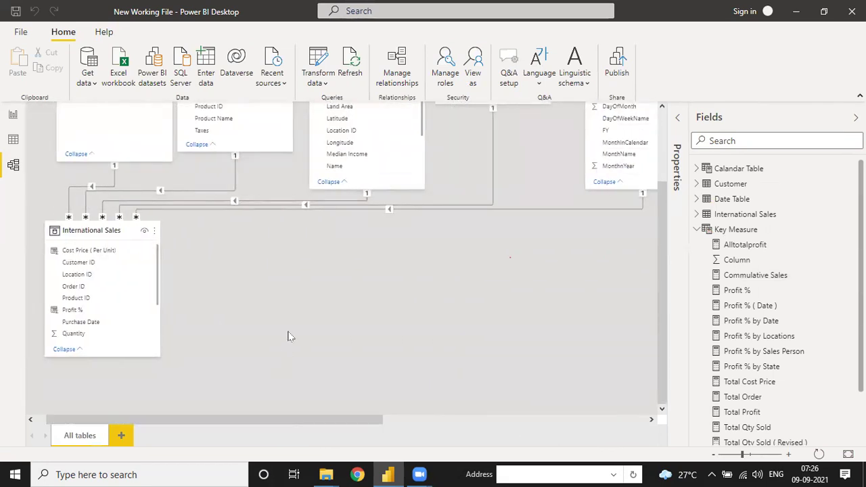
pyautogui.scroll(3, 284, 324)
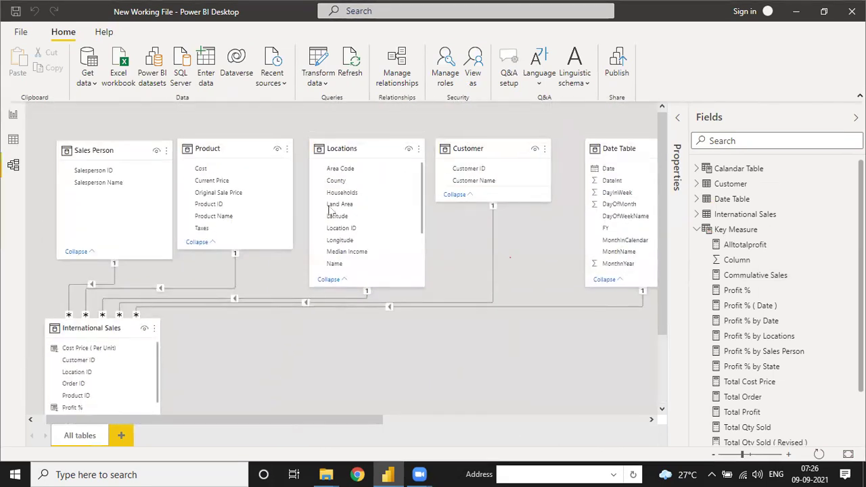
pyautogui.moveTo(315, 422); pyautogui.dragTo(543, 422)
pyautogui.scroll(-5, 753, 270)
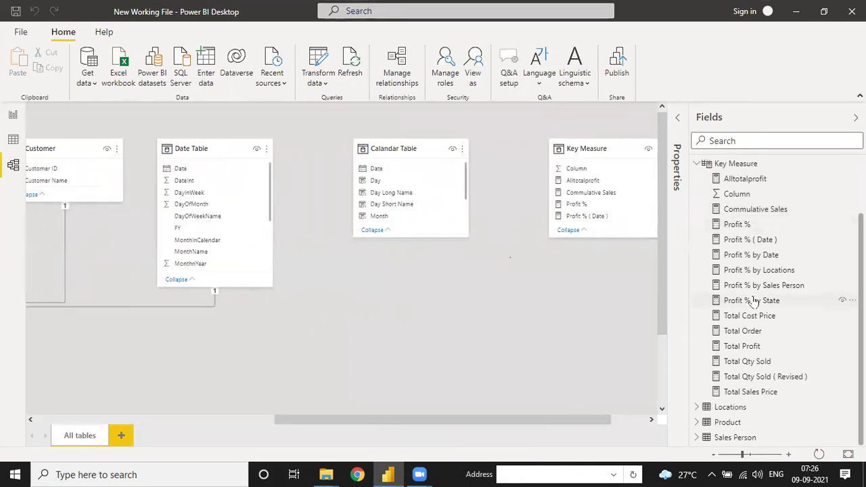
pyautogui.moveTo(384, 422); pyautogui.dragTo(146, 421)
pyautogui.scroll(-3, 223, 342)
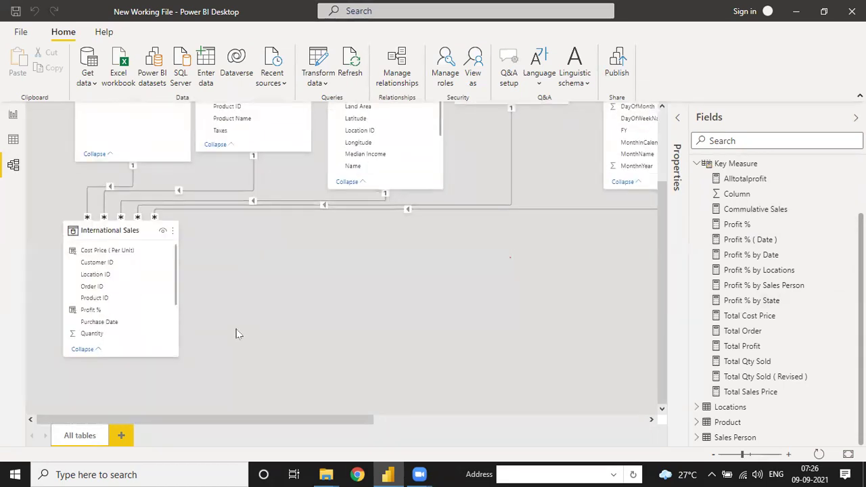
pyautogui.scroll(3, 235, 333)
pyautogui.scroll(-3, 223, 345)
pyautogui.moveTo(370, 420); pyautogui.dragTo(632, 412)
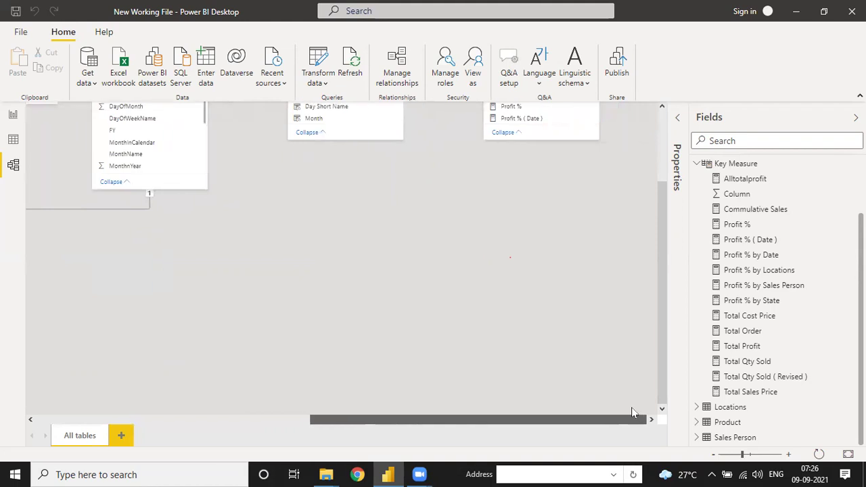
pyautogui.scroll(1, 443, 261)
pyautogui.click(13, 139)
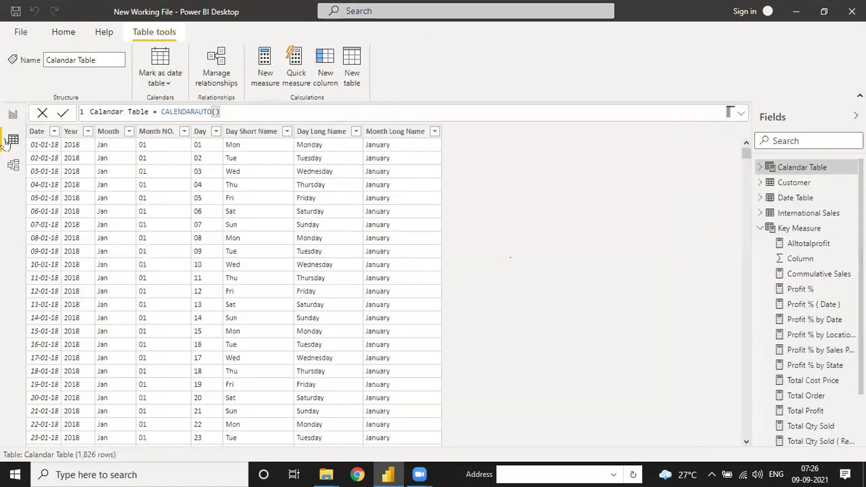
pyautogui.click(13, 115)
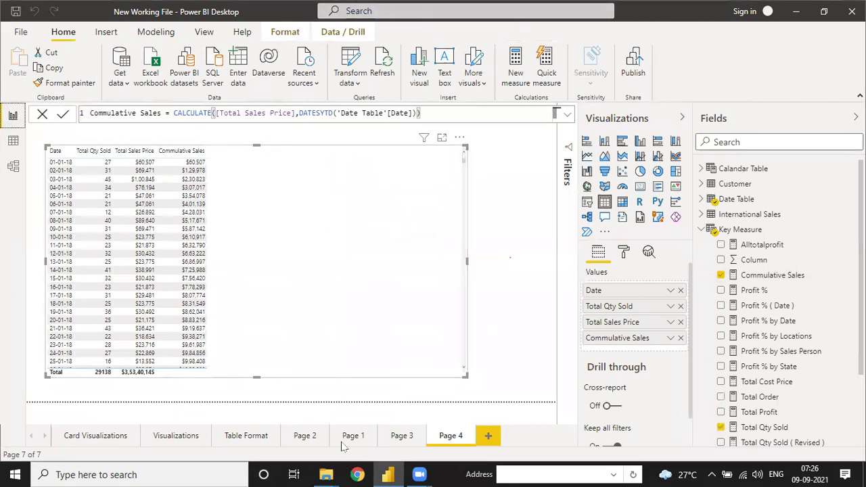
# - Switch to File Explorer and open Sales Dashboard - Model from the Project-2-International Sales Model folder
pyautogui.moveTo(326, 474)
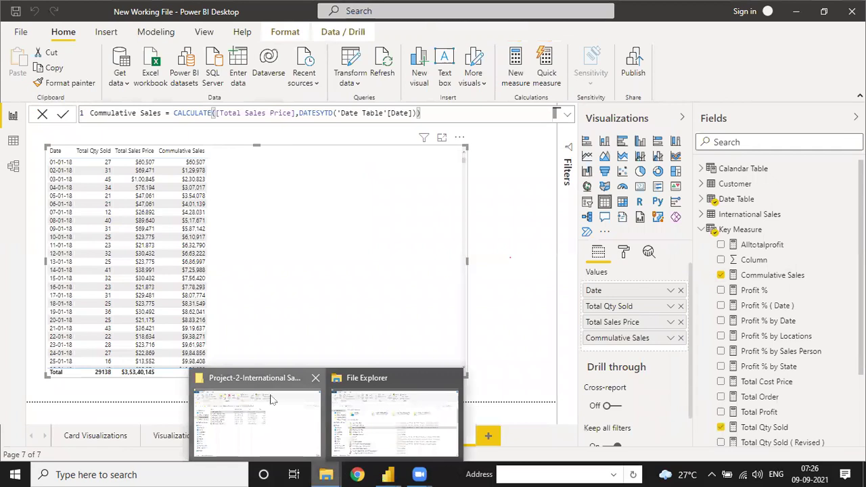
pyautogui.click(264, 405)
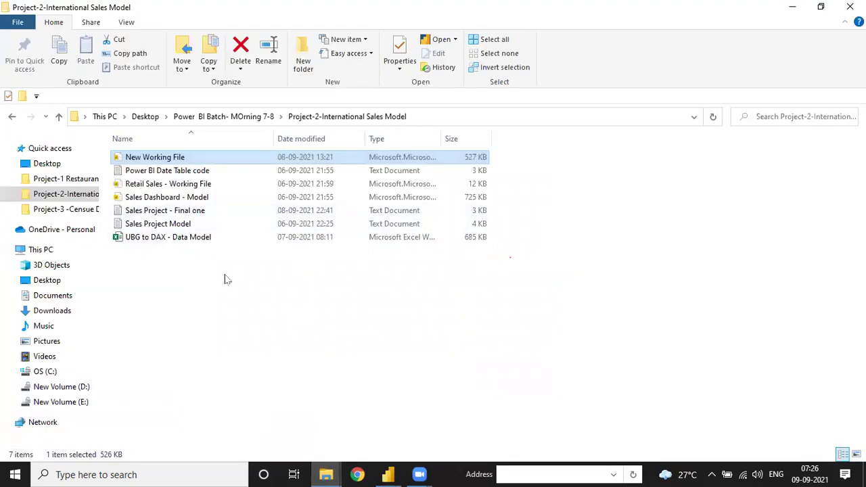
pyautogui.click(186, 184)
pyautogui.click(187, 197)
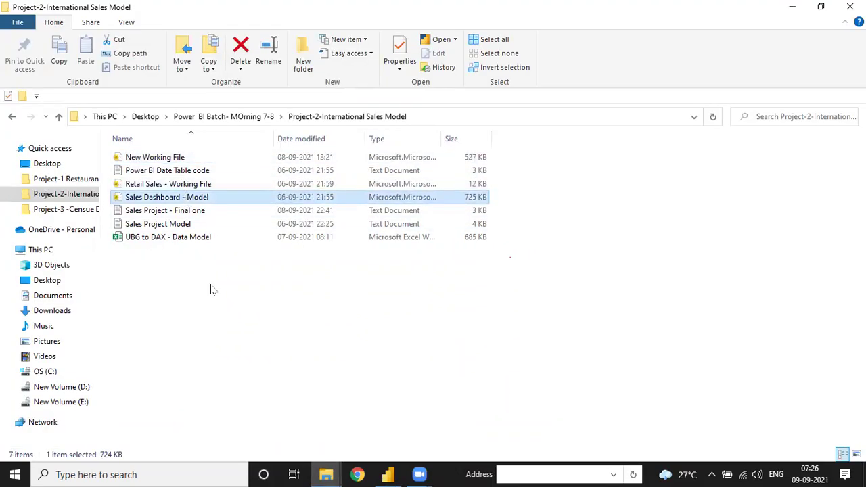
pyautogui.click(214, 330)
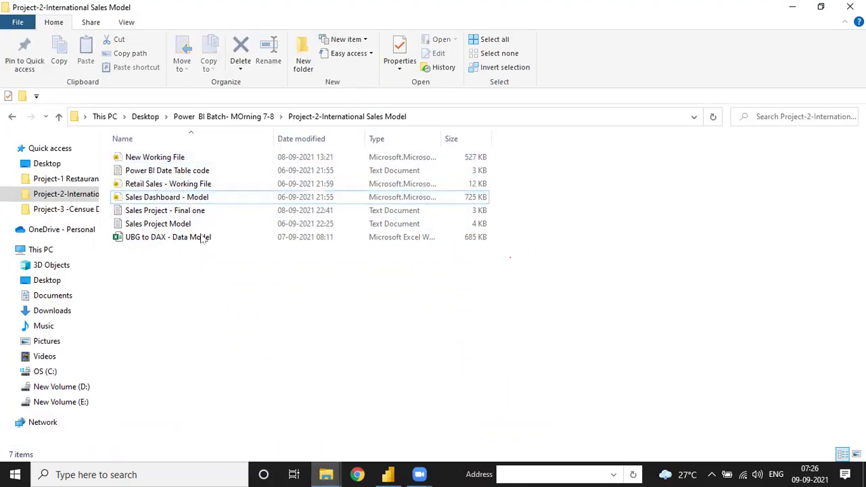
pyautogui.doubleClick(174, 201)
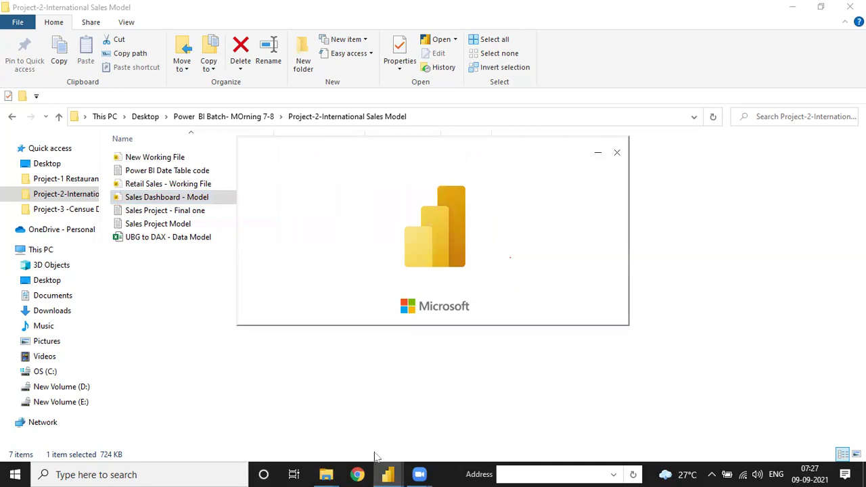
# - Switch back to New Working File in Power BI Desktop and clear the expression of the Commulative Sales measure
pyautogui.moveTo(388, 472)
pyautogui.click(287, 396)
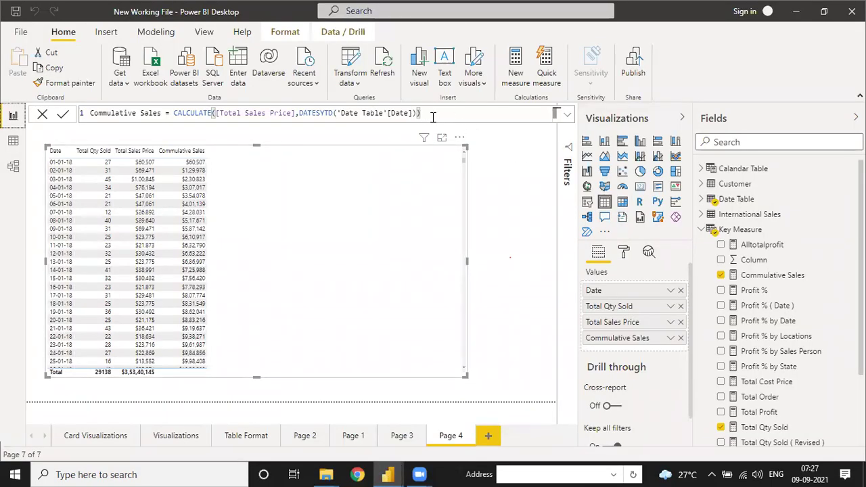
pyautogui.press('BackSpace')
pyautogui.press('BackSpace')
pyautogui.press('BackSpace')
pyautogui.press('BackSpace')
pyautogui.press('BackSpace')
pyautogui.press('BackSpace')
pyautogui.press('BackSpace')
pyautogui.press('BackSpace')
pyautogui.press('BackSpace')
pyautogui.press('BackSpace')
pyautogui.press('BackSpace')
pyautogui.press('BackSpace')
pyautogui.press('BackSpace')
pyautogui.press('BackSpace')
pyautogui.press('BackSpace')
pyautogui.press('BackSpace')
pyautogui.press('BackSpace')
pyautogui.press('BackSpace')
pyautogui.press('BackSpace')
pyautogui.press('BackSpace')
pyautogui.press('BackSpace')
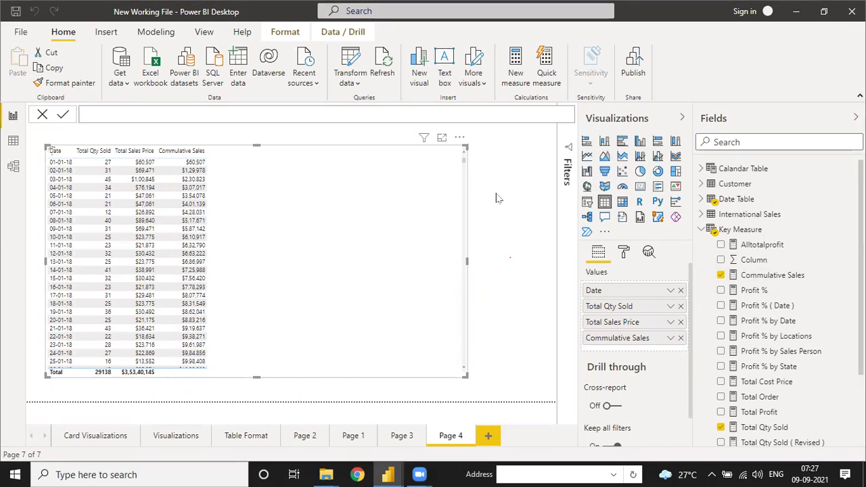
# - Delete the Commulative Sales measure from the model
pyautogui.click(842, 276)
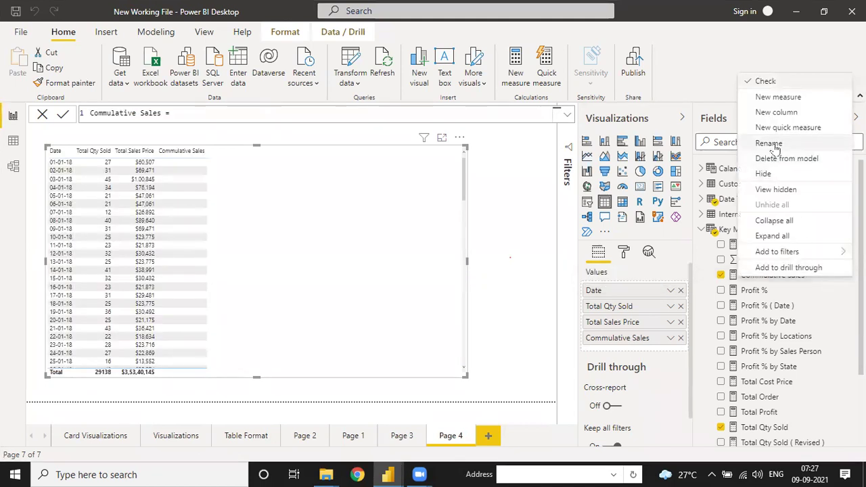
pyautogui.click(785, 158)
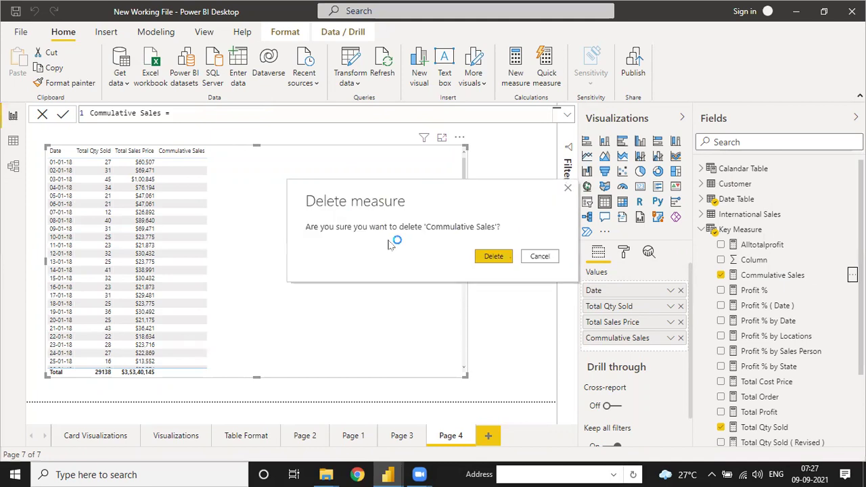
pyautogui.click(493, 255)
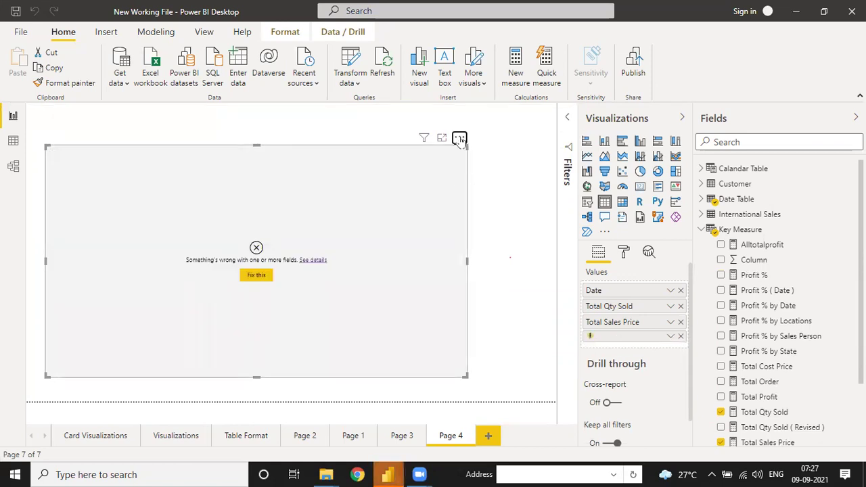
# - Delete the broken table visual from Page 4
pyautogui.click(489, 171)
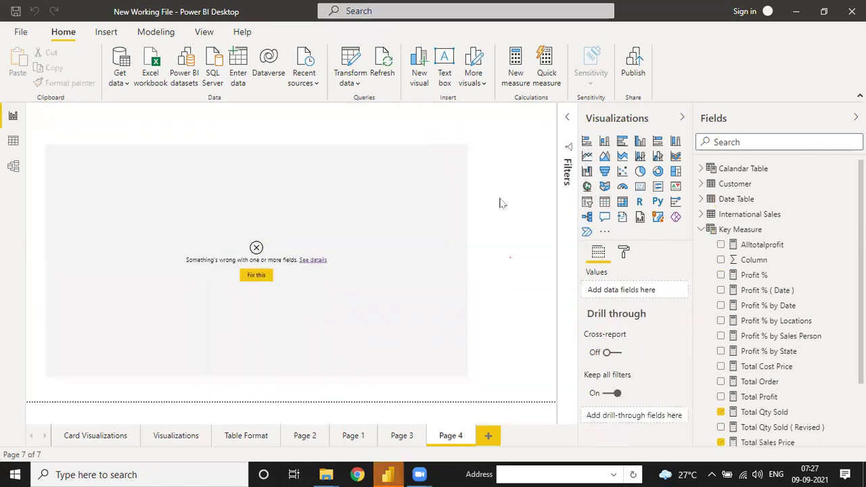
pyautogui.click(451, 170)
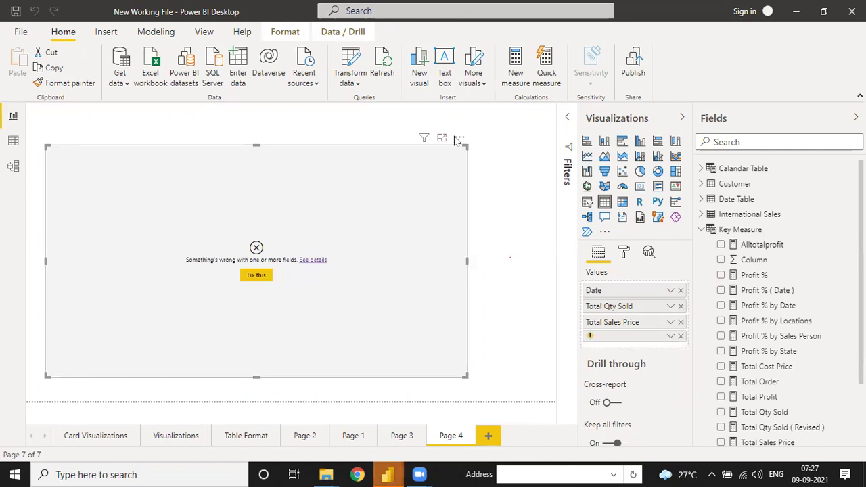
pyautogui.click(459, 138)
pyautogui.click(459, 139)
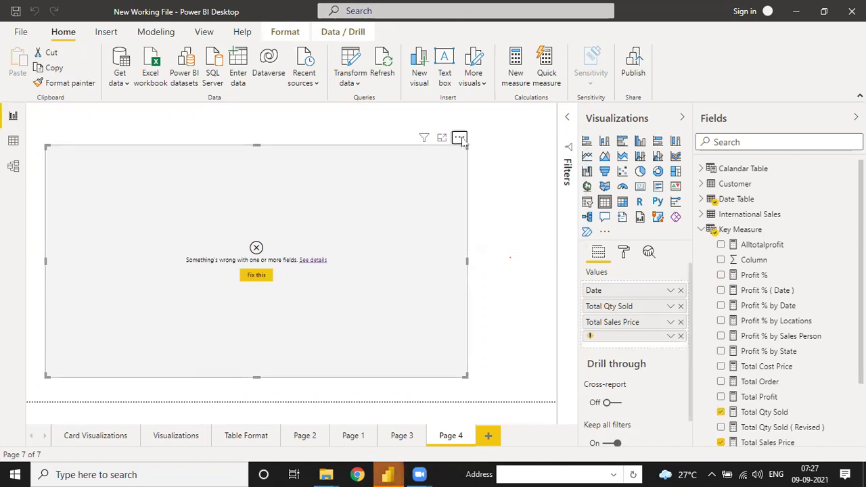
pyautogui.press('Delete')
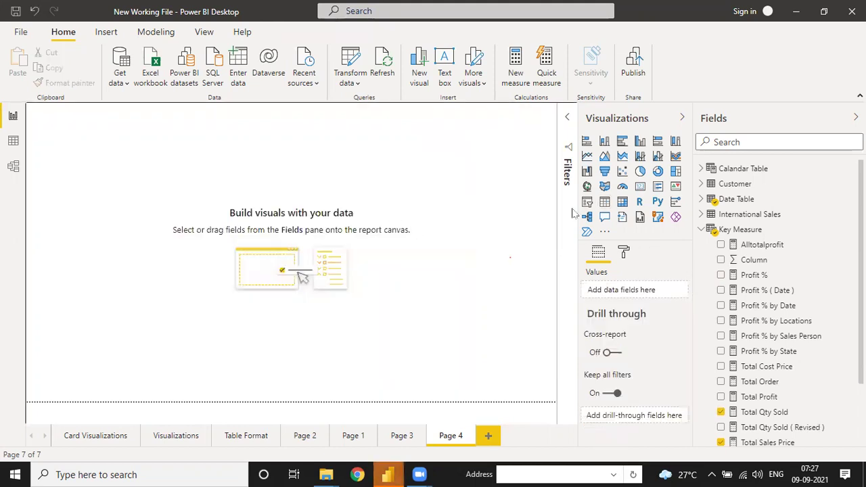
# - Insert an enlarged table visual on Page 4 listing Date from the Date Table as plain dates instead of the date hierarchy
pyautogui.click(603, 203)
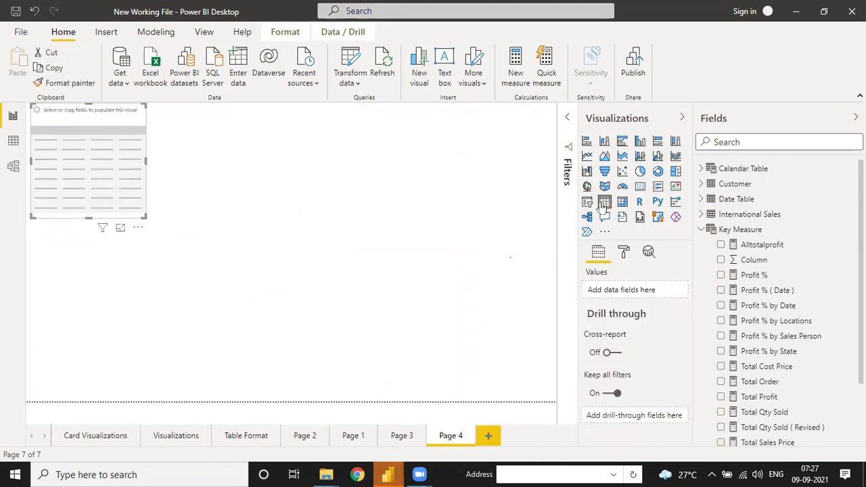
pyautogui.moveTo(155, 246); pyautogui.dragTo(326, 365)
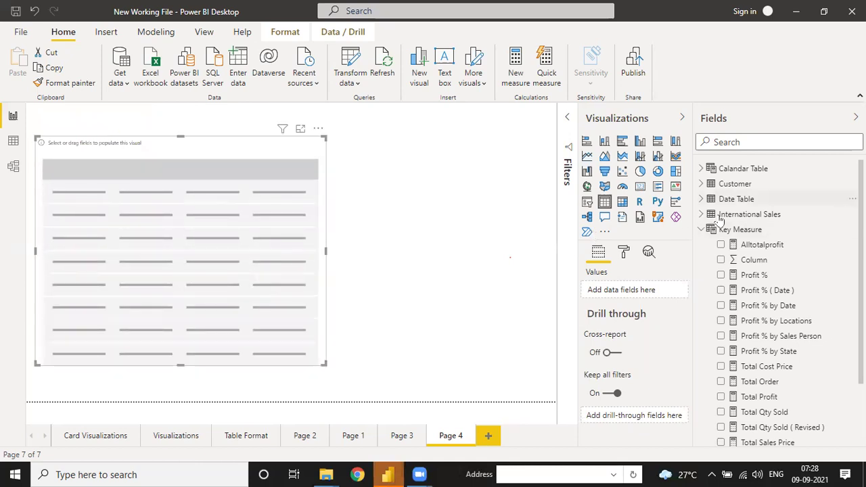
pyautogui.click(701, 199)
pyautogui.click(721, 214)
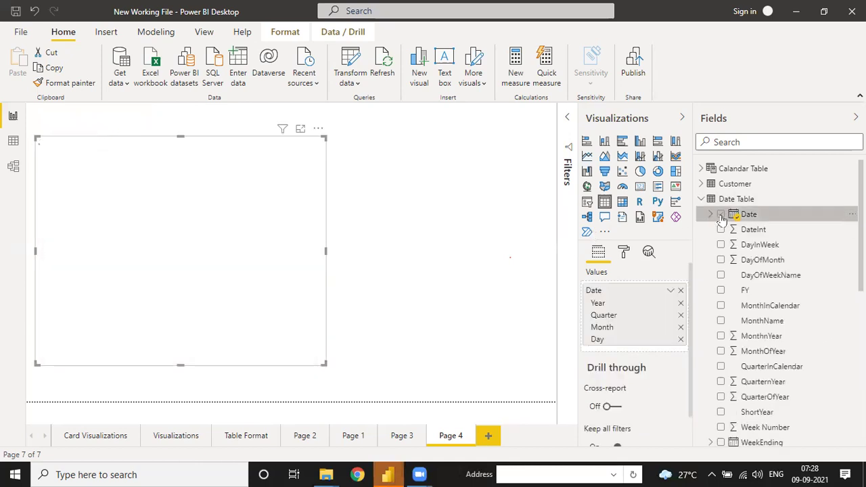
pyautogui.click(670, 290)
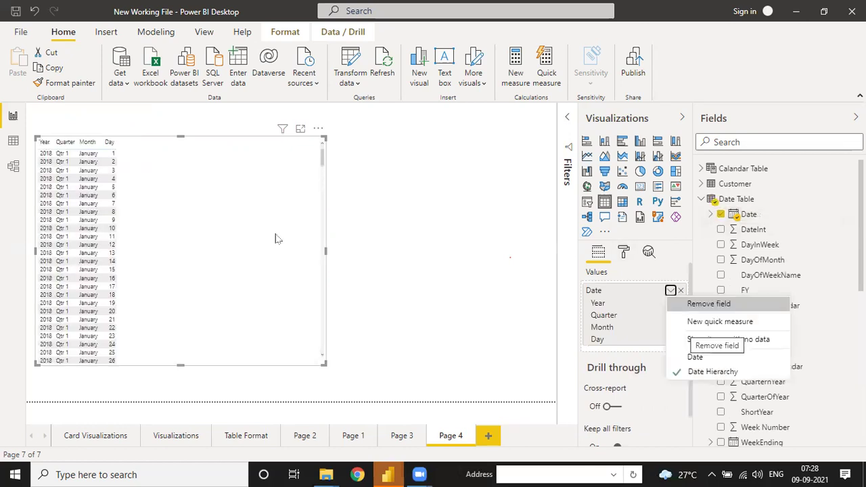
pyautogui.click(141, 194)
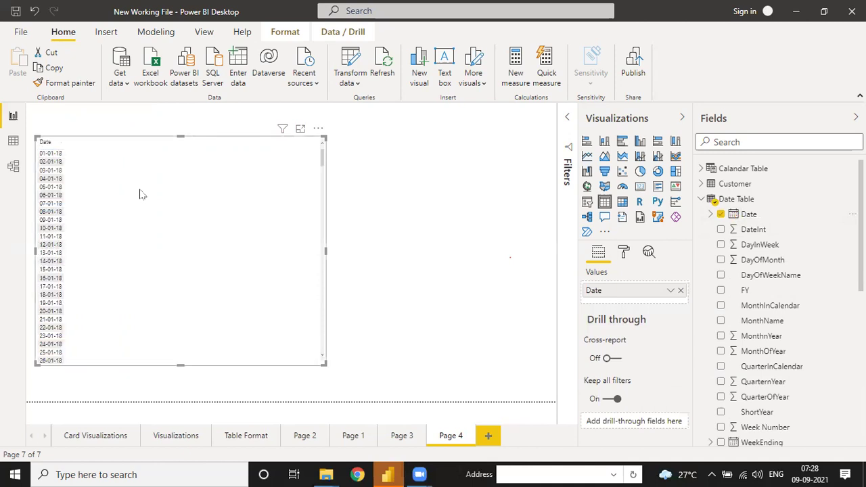
# - Add the Total Sales Price measure from Key Measure to the new table beside the dates
pyautogui.click(700, 199)
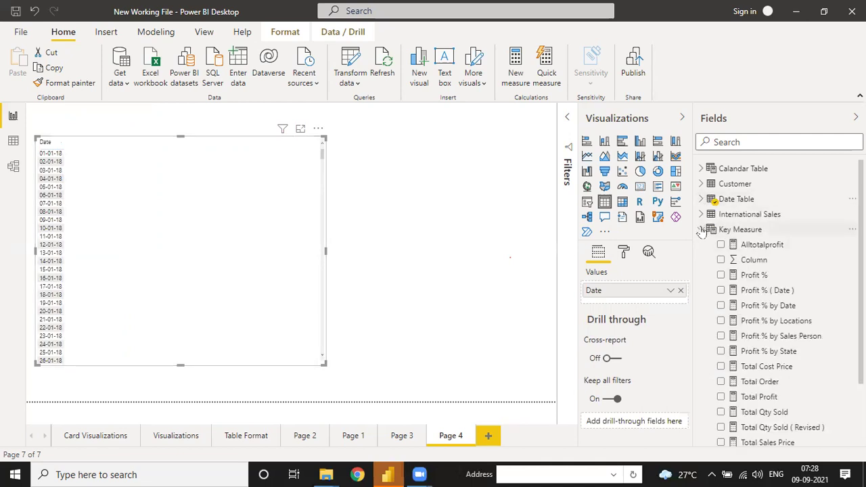
pyautogui.scroll(-2, 776, 341)
pyautogui.scroll(-1, 779, 352)
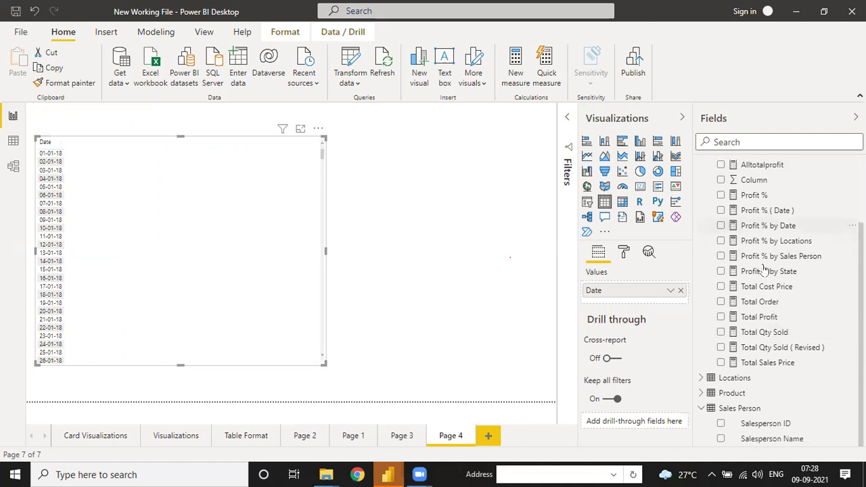
pyautogui.moveTo(783, 363); pyautogui.dragTo(336, 267)
pyautogui.moveTo(171, 225); pyautogui.dragTo(173, 223)
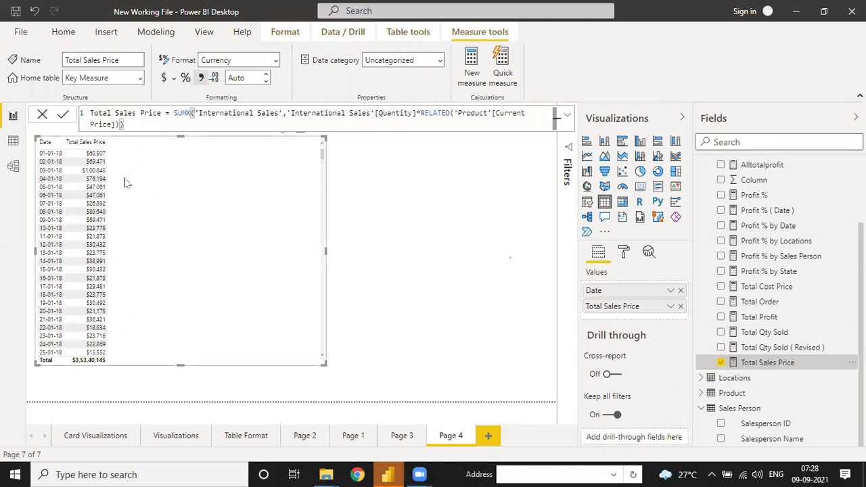
pyautogui.click(358, 235)
pyautogui.click(195, 212)
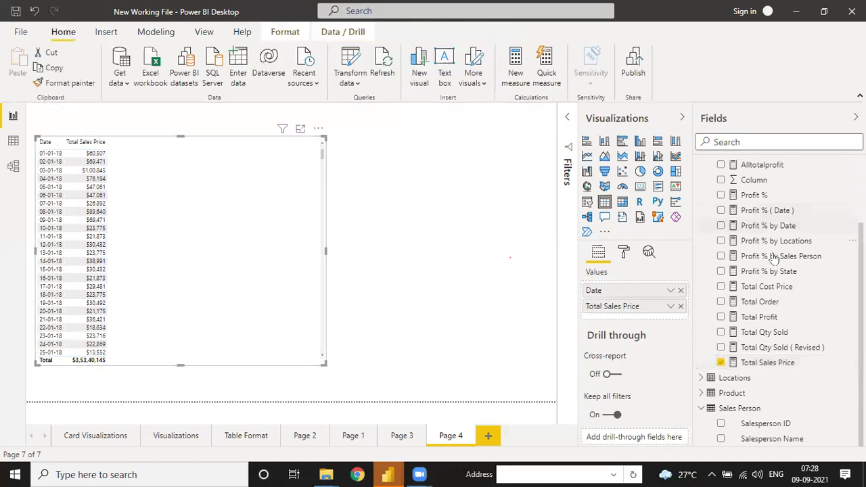
# - Create a new measure in the Key Measure table and name it Running Total ( 30 Days)
pyautogui.scroll(2, 774, 259)
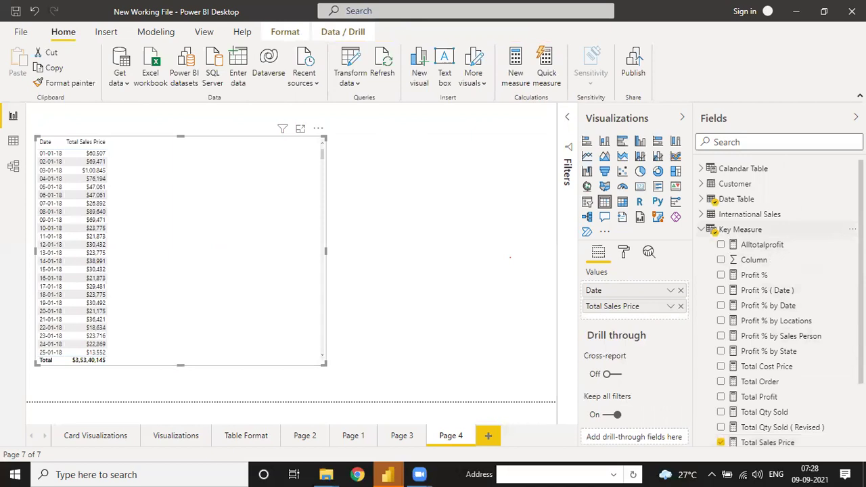
pyautogui.click(851, 230)
pyautogui.press('Escape')
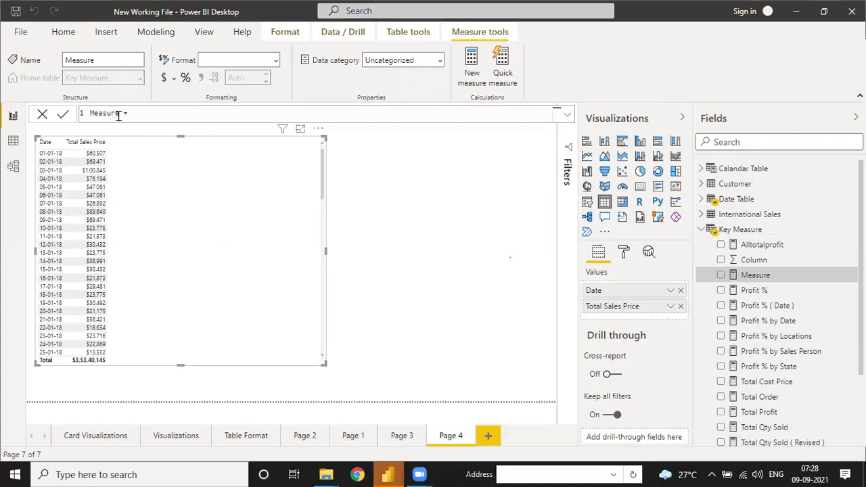
pyautogui.press('BackSpace')
pyautogui.press('BackSpace')
pyautogui.press('BackSpace')
pyautogui.press('BackSpace')
pyautogui.press('BackSpace')
pyautogui.press('BackSpace')
pyautogui.press('BackSpace')
pyautogui.write('Running TOtal')
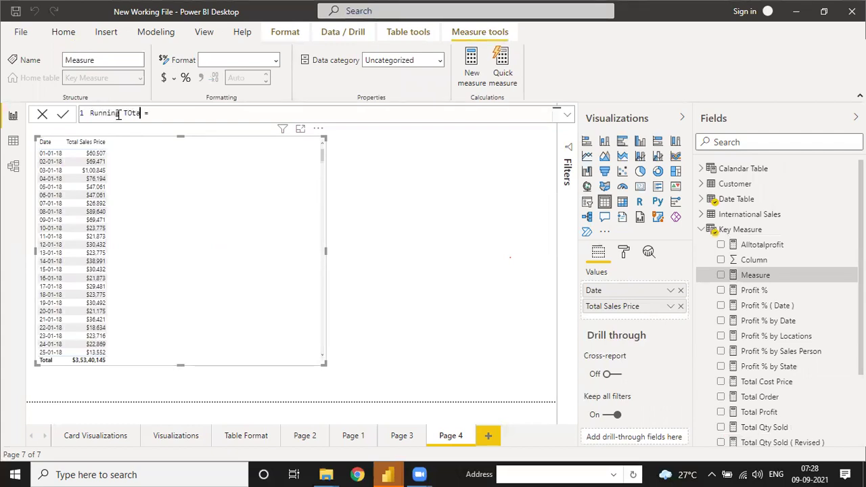
pyautogui.press('BackSpace')
pyautogui.press('BackSpace')
pyautogui.press('BackSpace')
pyautogui.press('BackSpace')
pyautogui.press('BackSpace')
pyautogui.write('otal ( 30 Days')
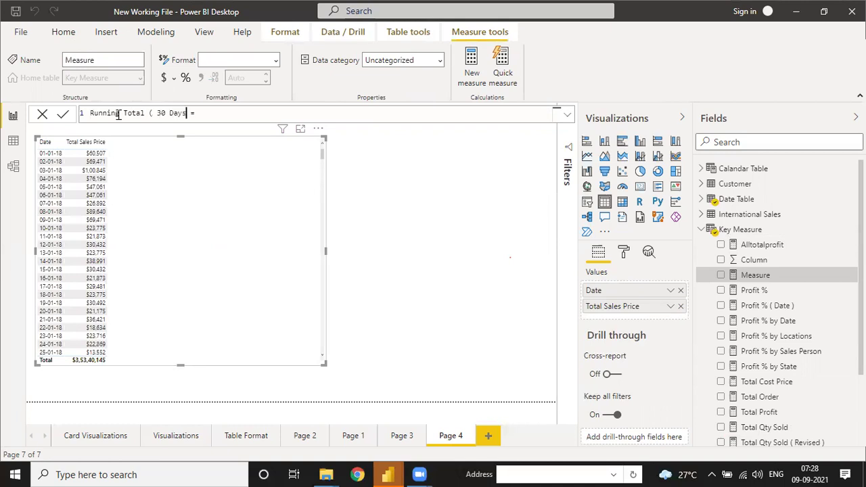
pyautogui.write(')')
# - Begin the measure's expression with CALCULATE, using [Total Sales Price] as the expression argument
pyautogui.write('CALCULATE(')
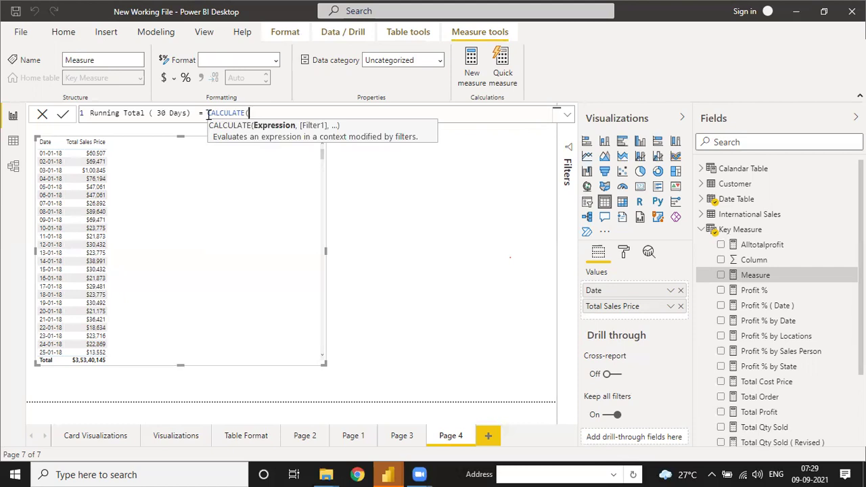
pyautogui.write('total')
pyautogui.press('Down')
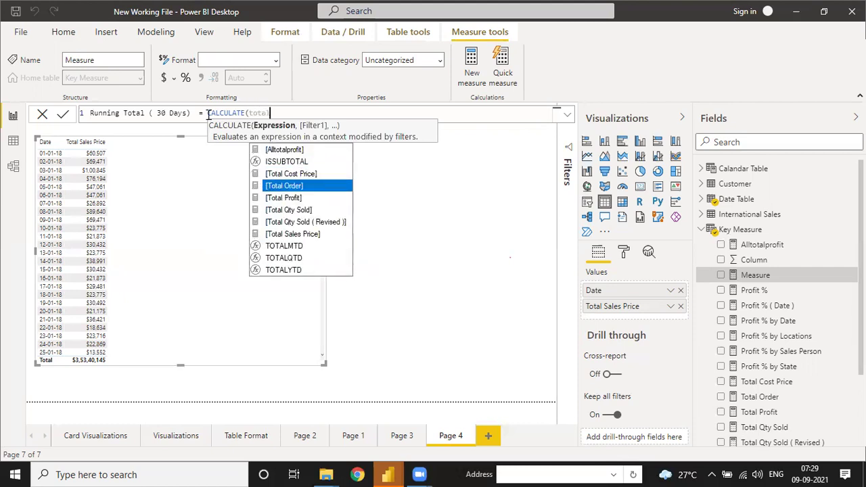
pyautogui.press('Down')
pyautogui.press('Down')
pyautogui.press('Down')
pyautogui.press('Down')
pyautogui.press('Tab')
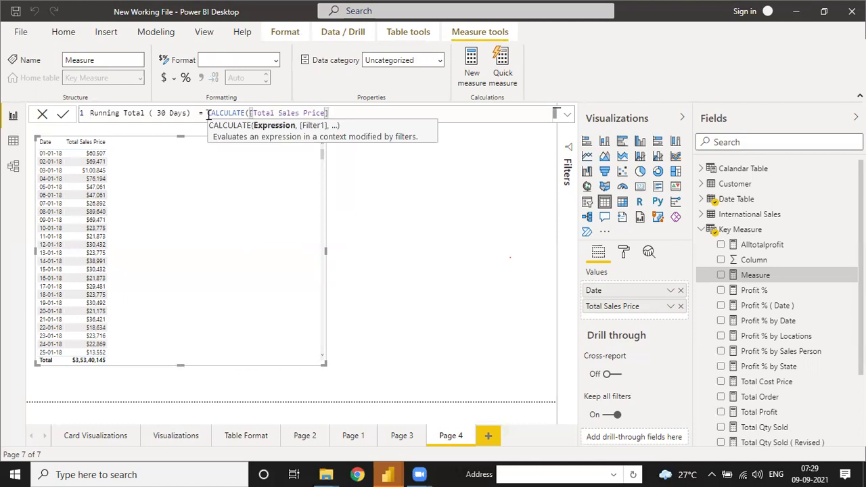
# - Add a FILTER function over 'Date Table' as the filter argument of CALCULATE
pyautogui.write(', i')
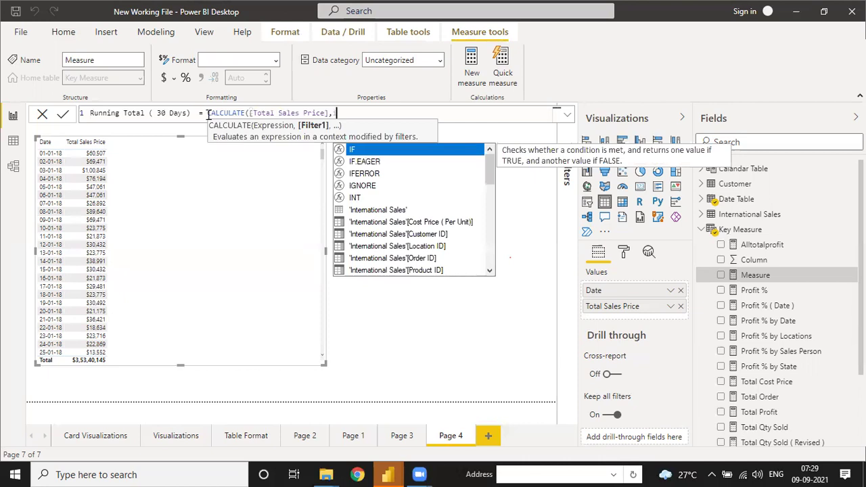
pyautogui.press('BackSpace')
pyautogui.write('filter')
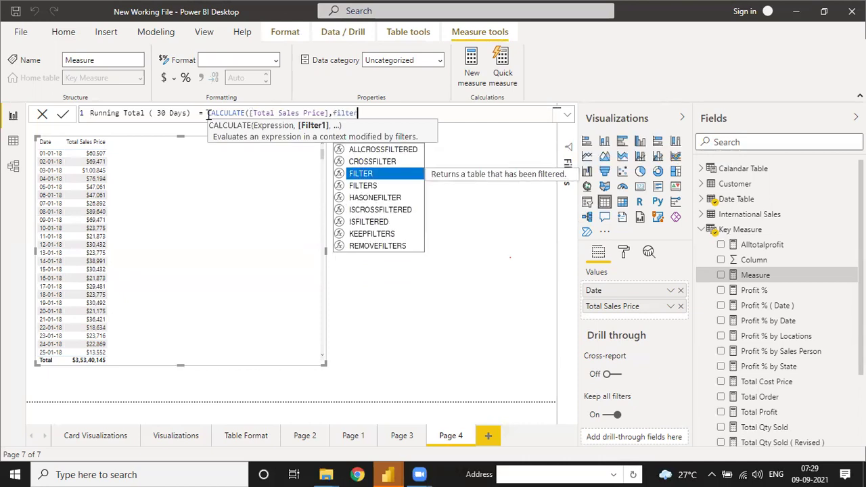
pyautogui.press('Tab')
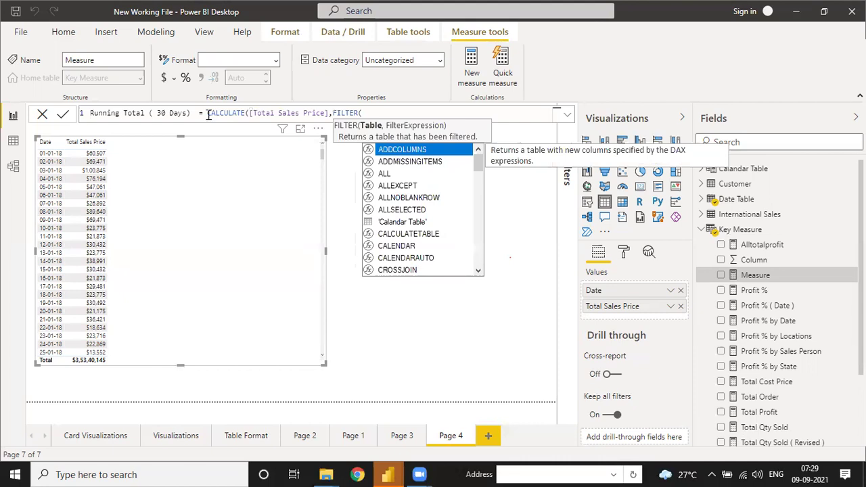
pyautogui.write('date')
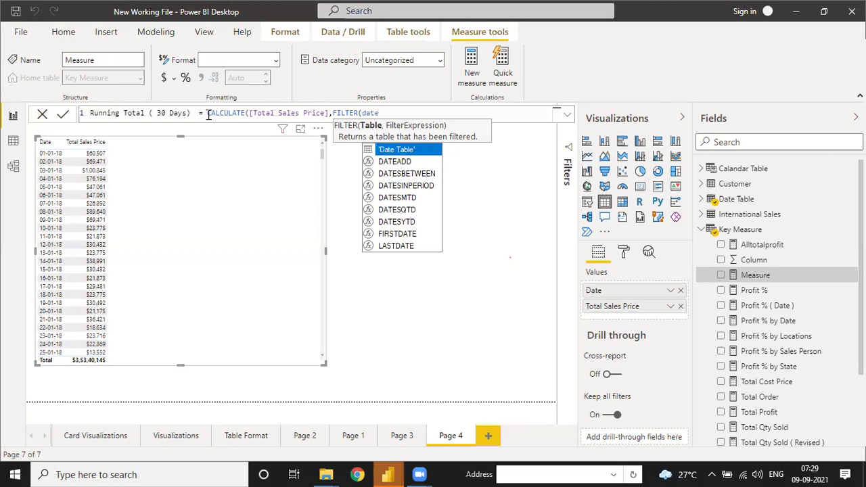
pyautogui.press('Tab')
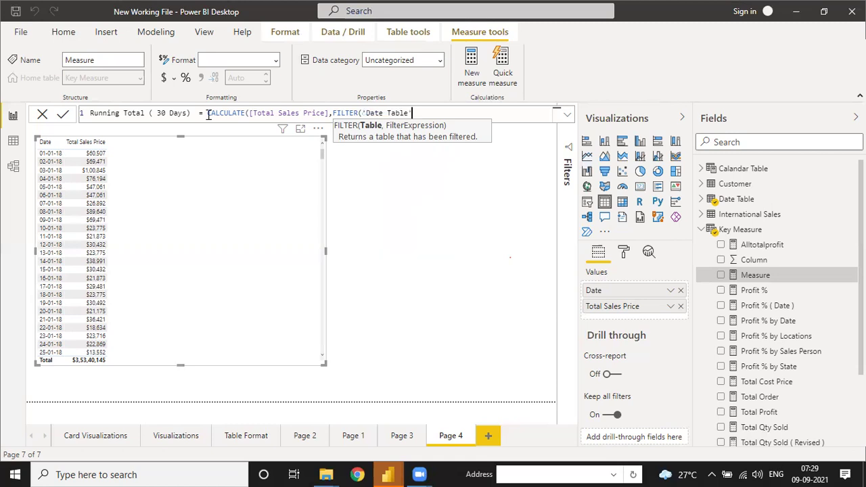
pyautogui.write(',')
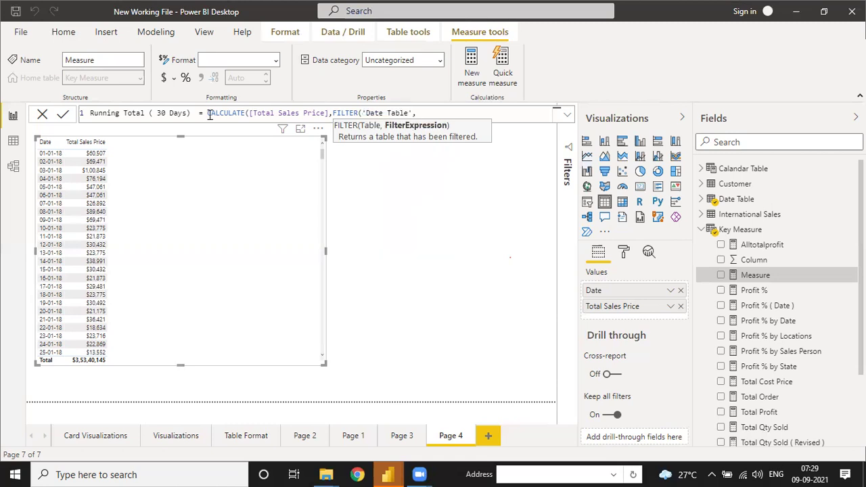
# - Begin the FILTER condition with the 'Date Table'[Date] column
pyautogui.write('date')
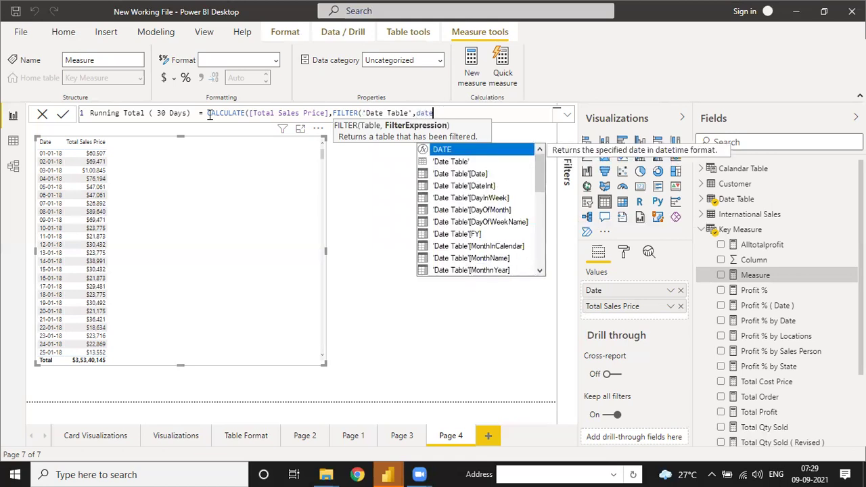
pyautogui.press('Down')
pyautogui.press('Down')
pyautogui.press('Down')
pyautogui.press('Up')
pyautogui.press('Tab')
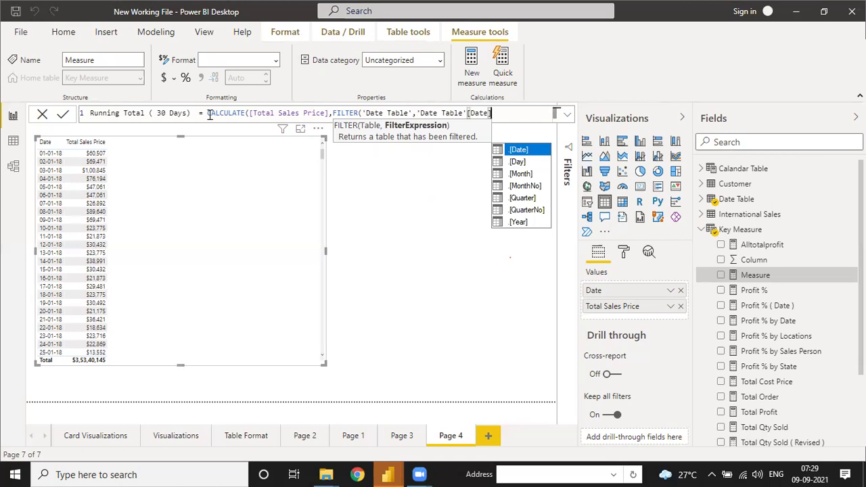
# - Continue the FILTER condition so 'Date Table'[Date] is greater than MAX('Date Table'[Date])
pyautogui.write('.')
pyautogui.write('>=MA')
pyautogui.write('X(')
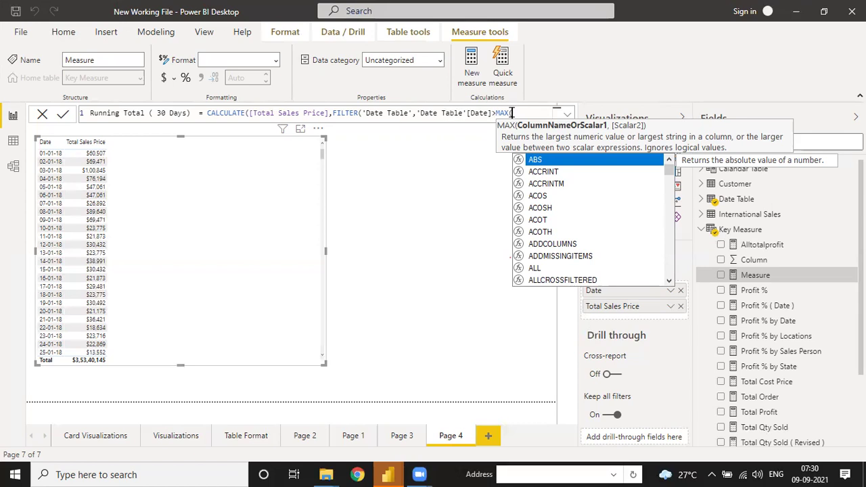
pyautogui.write('date')
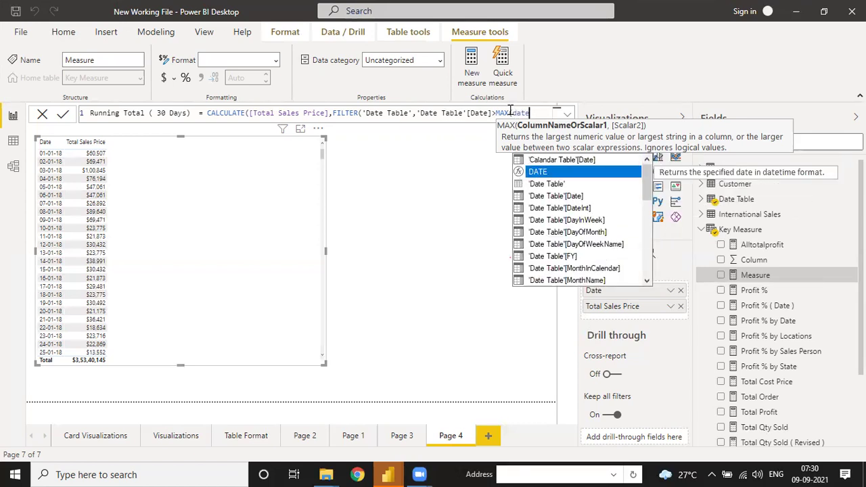
pyautogui.press('Down')
pyautogui.press('Down')
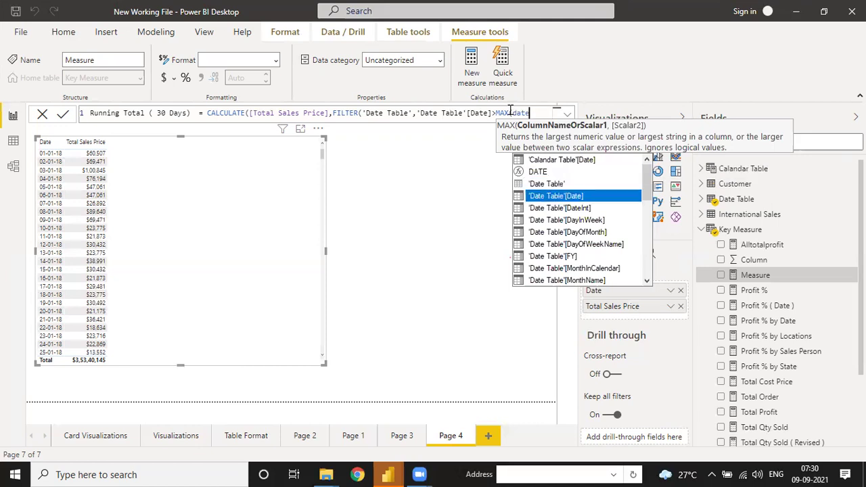
pyautogui.press('Tab')
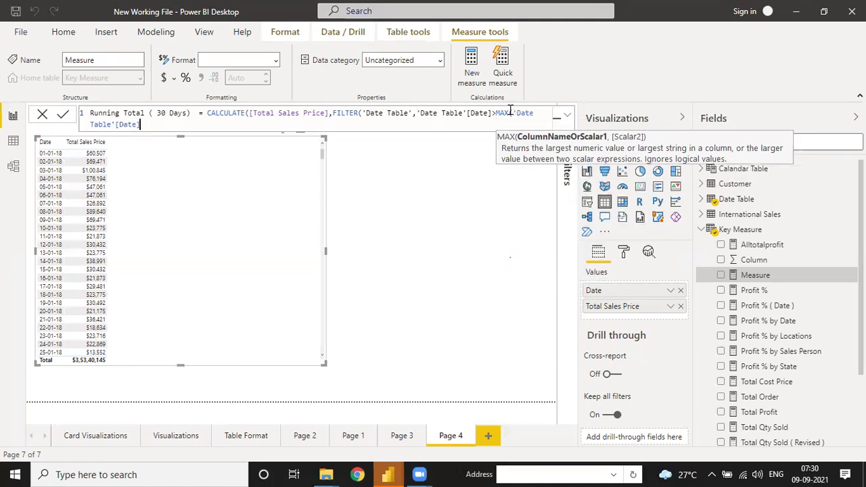
pyautogui.write(')')
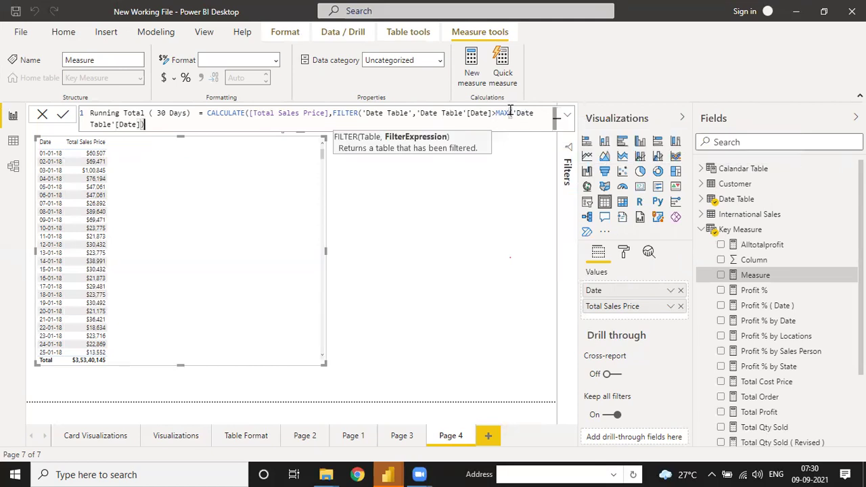
# - Subtract 30 from the maximum date, add the condition && 'Date Table'[Date]<=MAX('Date Table'[Date]), and commit the completed measure
pyautogui.write('-30 && date')
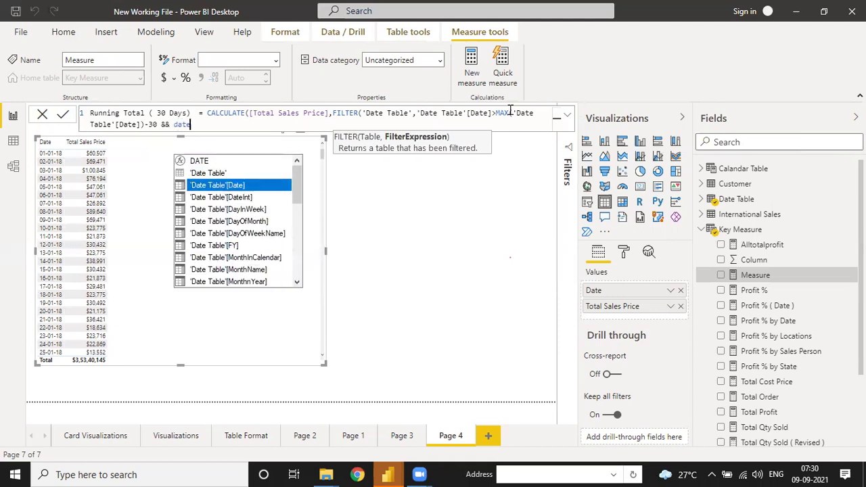
pyautogui.press('Tab')
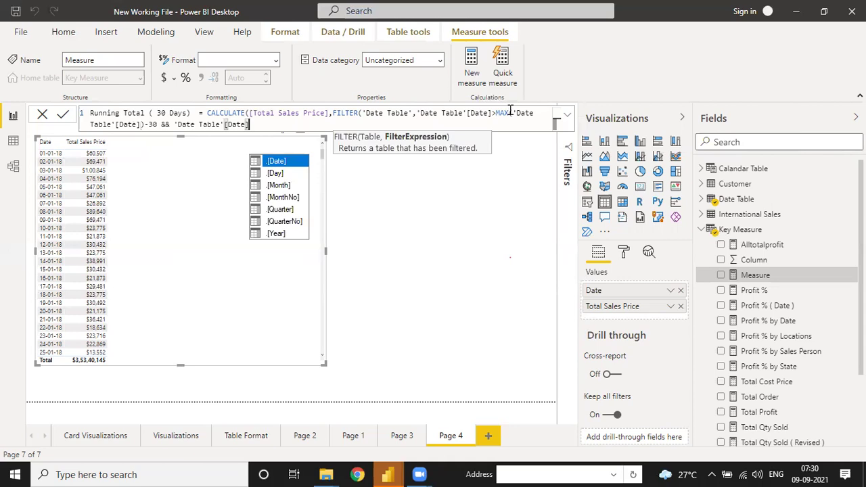
pyautogui.write('<')
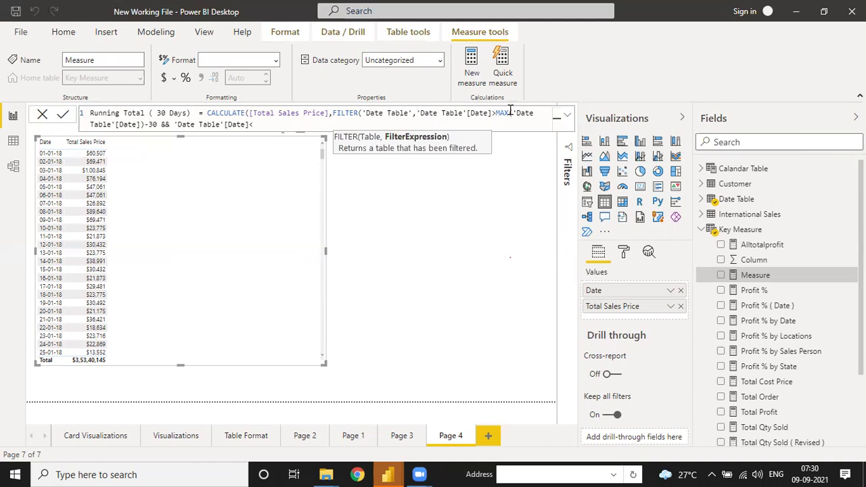
pyautogui.write('=MAX(date')
pyautogui.press('Down')
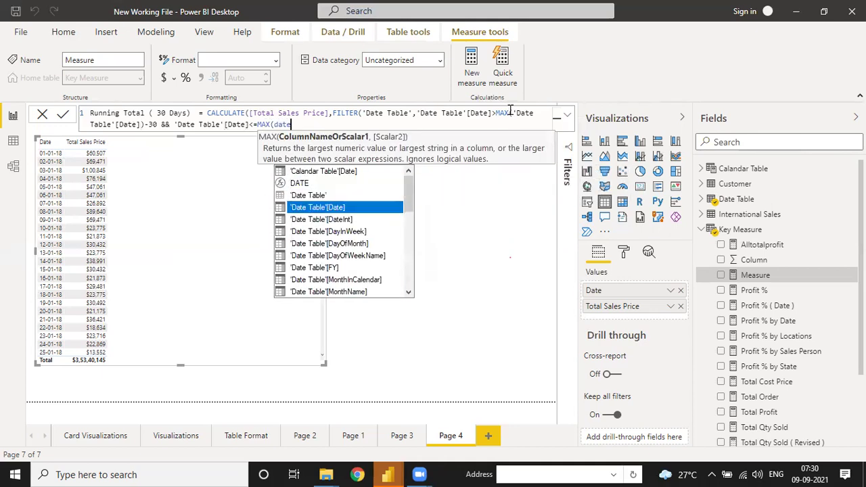
pyautogui.press('Tab')
pyautogui.write(')')
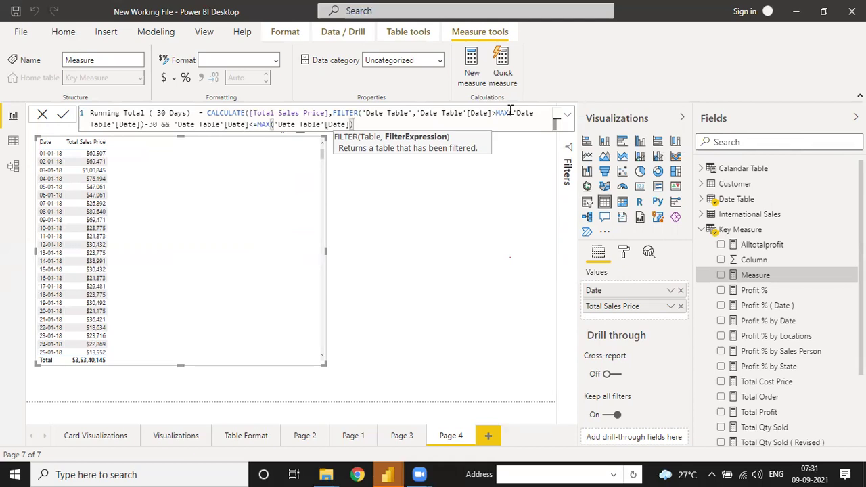
pyautogui.write('))')
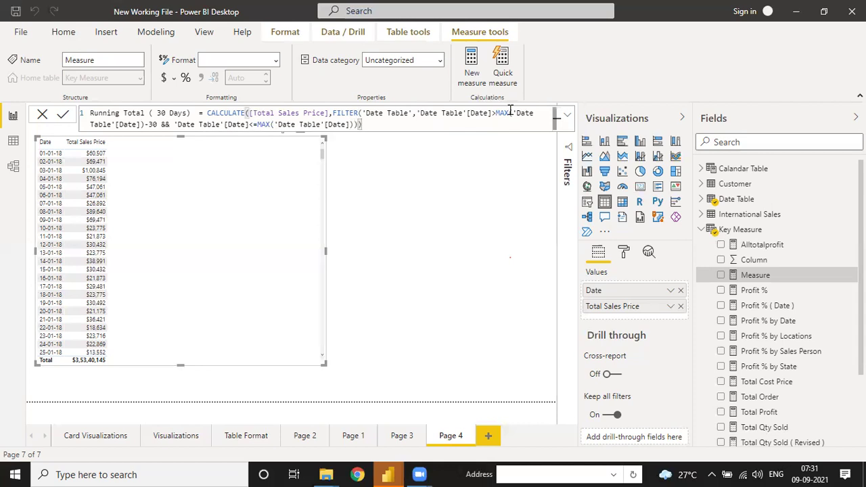
pyautogui.click(413, 198)
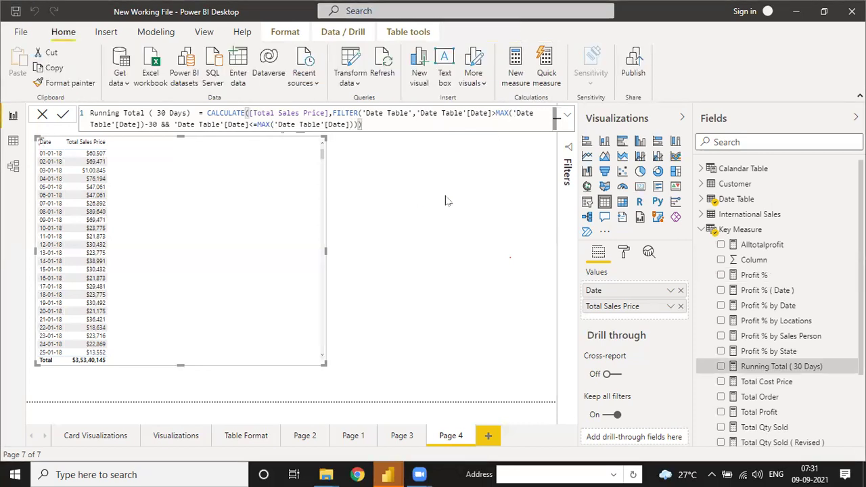
# - Add the Running Total ( 30 Days) measure to the table visual, check its rows, and narrow the table to fit its columns
pyautogui.moveTo(768, 365); pyautogui.dragTo(218, 199)
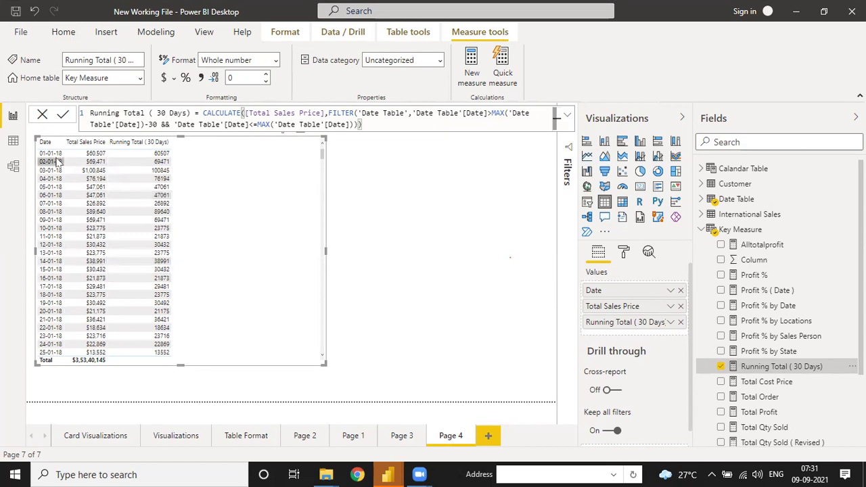
pyautogui.moveTo(322, 157); pyautogui.dragTo(323, 166)
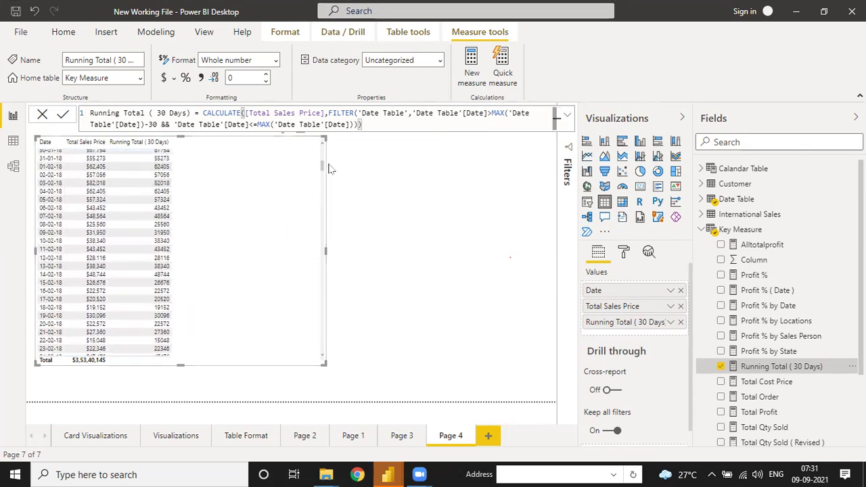
pyautogui.scroll(1, 323, 149)
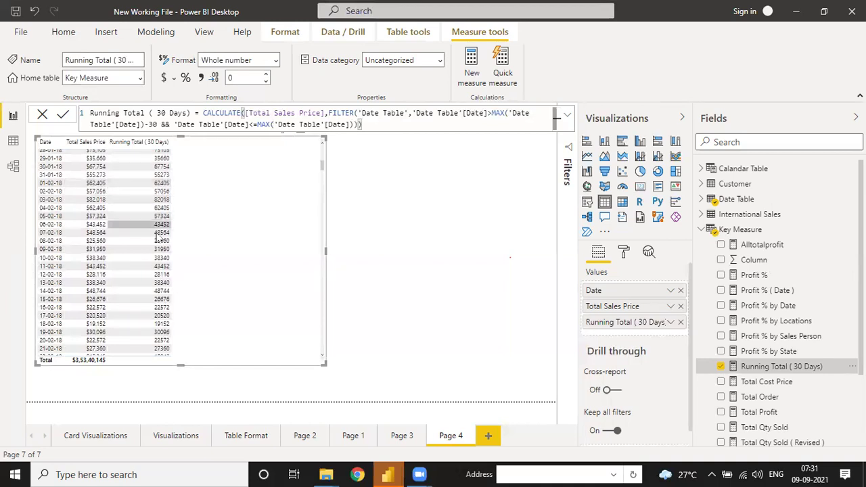
pyautogui.scroll(5, 169, 236)
pyautogui.scroll(1, 169, 237)
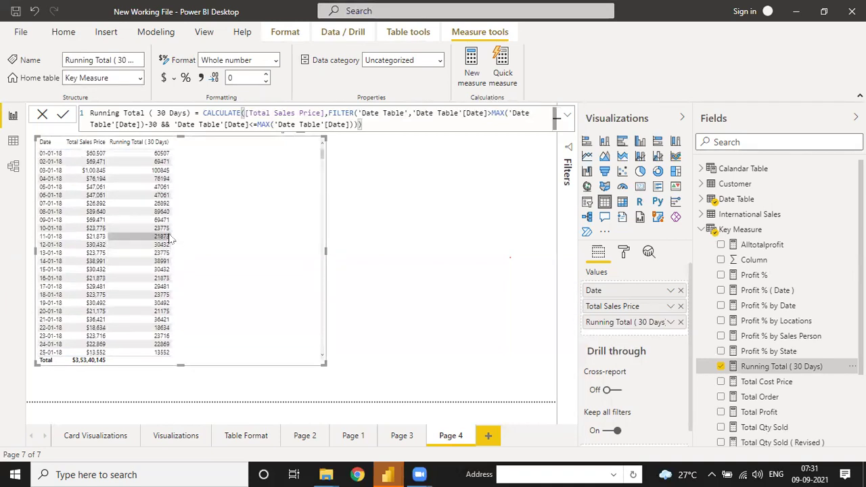
pyautogui.moveTo(325, 250); pyautogui.dragTo(209, 251)
# - Insert an empty line chart on the page, make it shorter, and place it beside the table
pyautogui.click(286, 245)
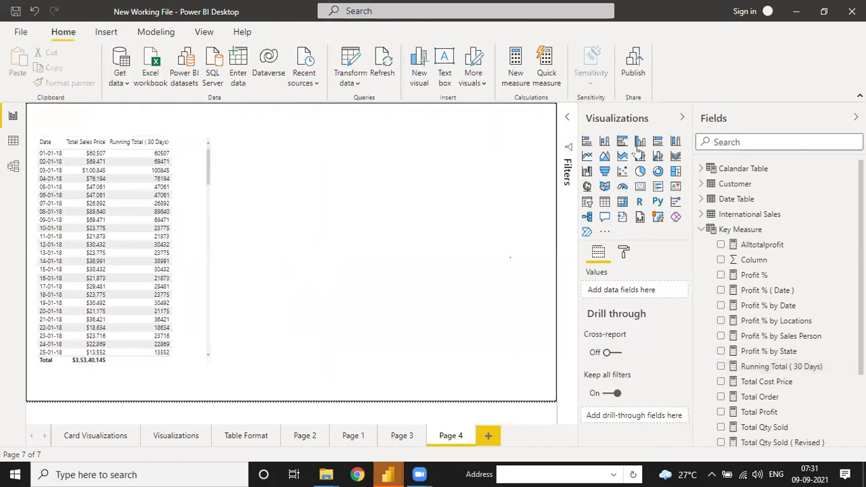
pyautogui.click(587, 156)
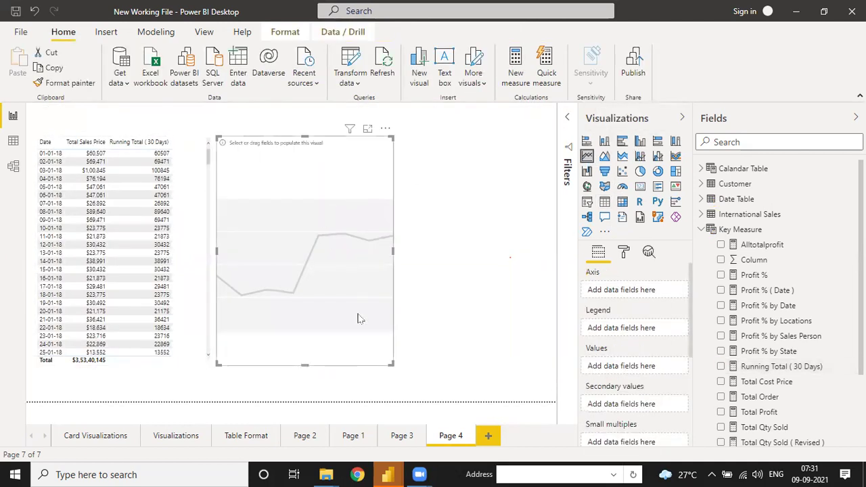
pyautogui.moveTo(390, 364); pyautogui.dragTo(410, 295)
pyautogui.moveTo(350, 184); pyautogui.dragTo(418, 202)
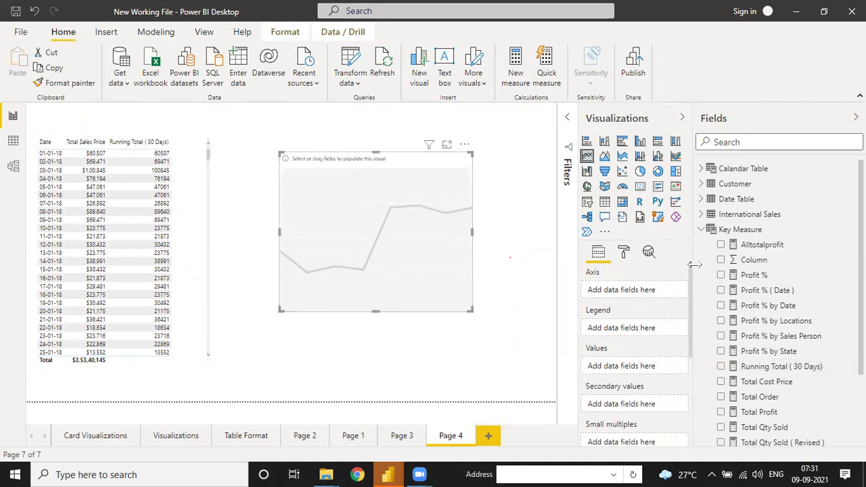
# - Plot Running Total ( 30 Days) on the line chart against the Date Table's Date field, using plain dates instead of the date hierarchy
pyautogui.click(701, 199)
pyautogui.moveTo(744, 214); pyautogui.dragTo(629, 291)
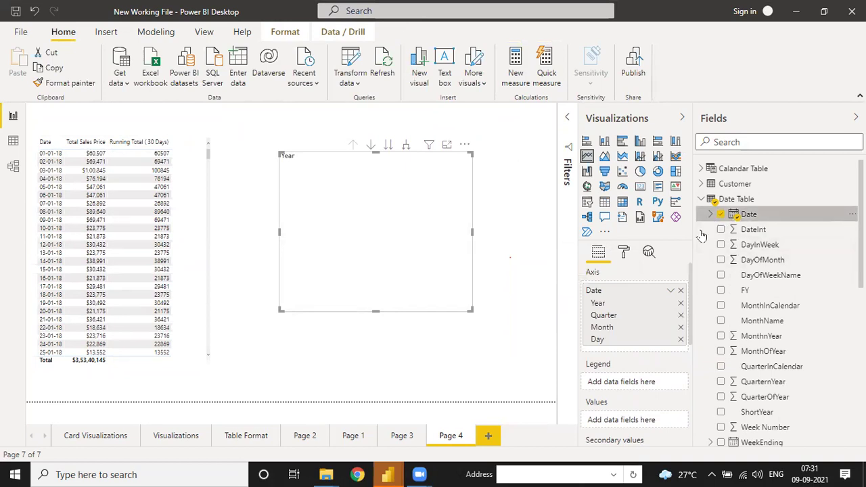
pyautogui.click(670, 290)
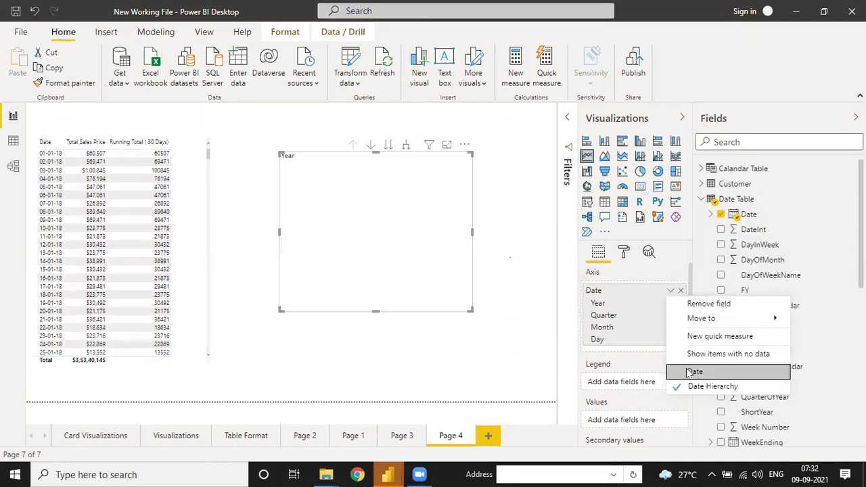
pyautogui.click(683, 315)
pyautogui.scroll(-5, 778, 332)
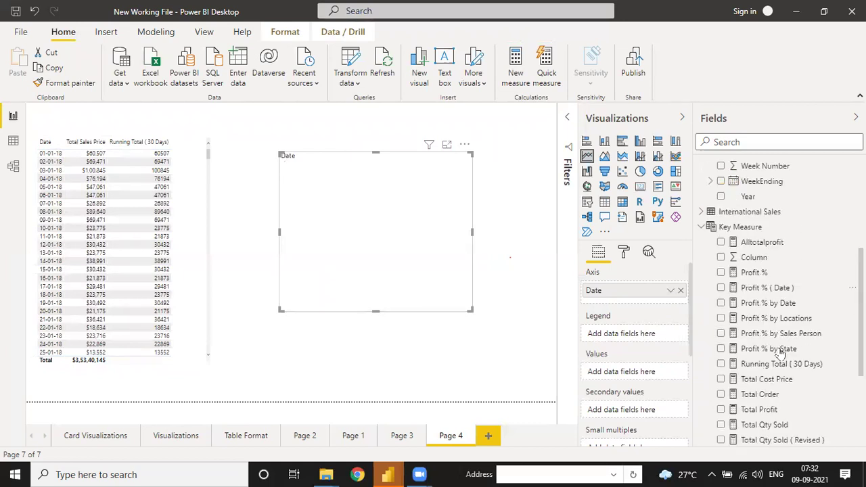
pyautogui.moveTo(790, 334); pyautogui.dragTo(647, 380)
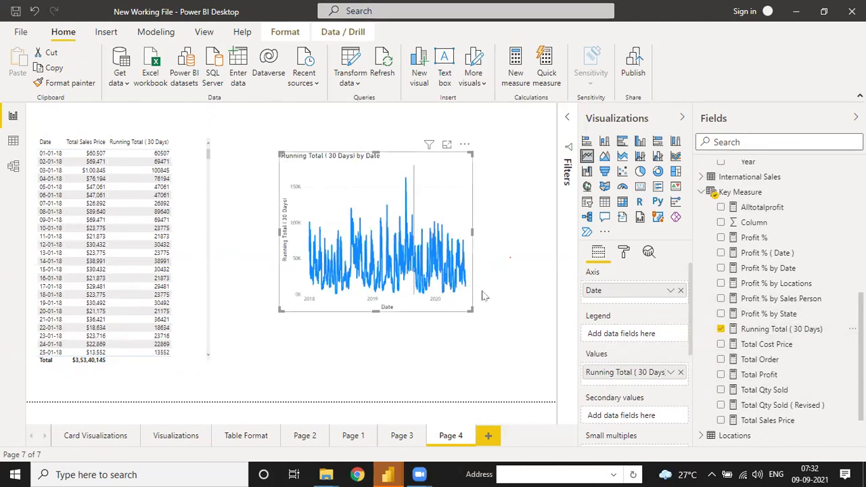
# - Enlarge the line chart to fill the space between the table and the page edge, extending it upward too
pyautogui.moveTo(471, 310); pyautogui.dragTo(551, 313)
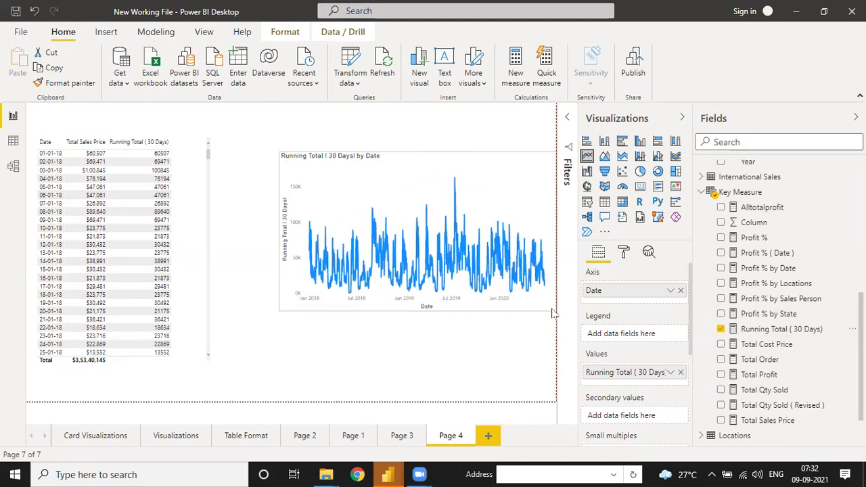
pyautogui.moveTo(275, 229); pyautogui.dragTo(240, 235)
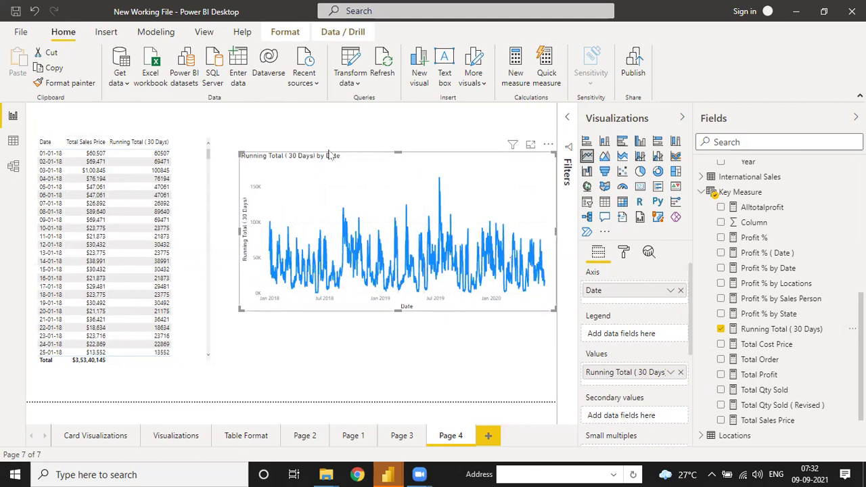
pyautogui.moveTo(397, 151); pyautogui.dragTo(397, 127)
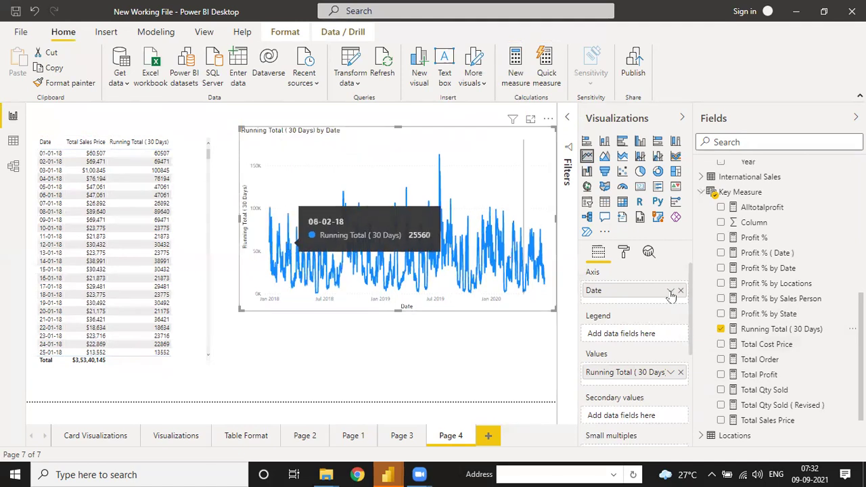
# - Turn on data labels for the line chart and reduce the chart's height from its lower edge
pyautogui.click(624, 252)
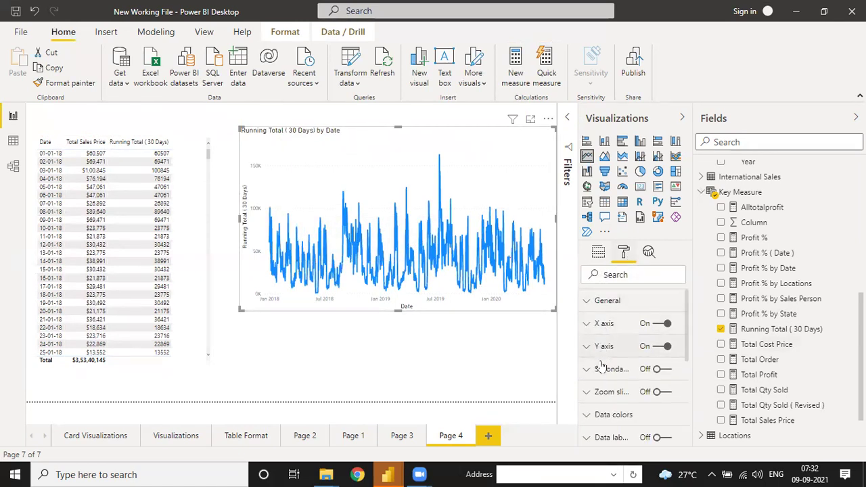
pyautogui.click(655, 437)
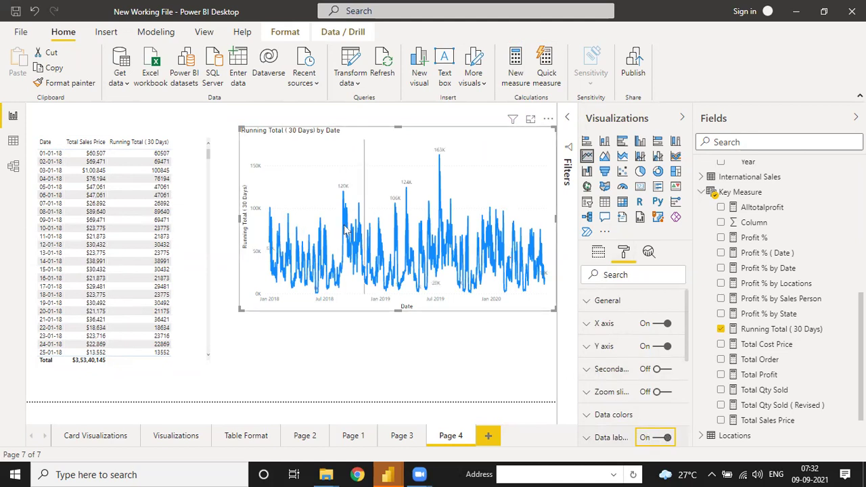
pyautogui.moveTo(269, 252)
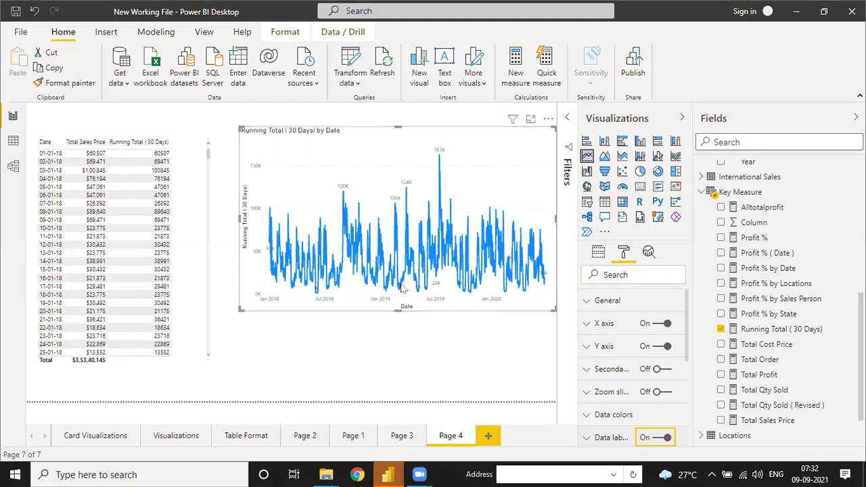
pyautogui.moveTo(402, 289); pyautogui.dragTo(407, 284)
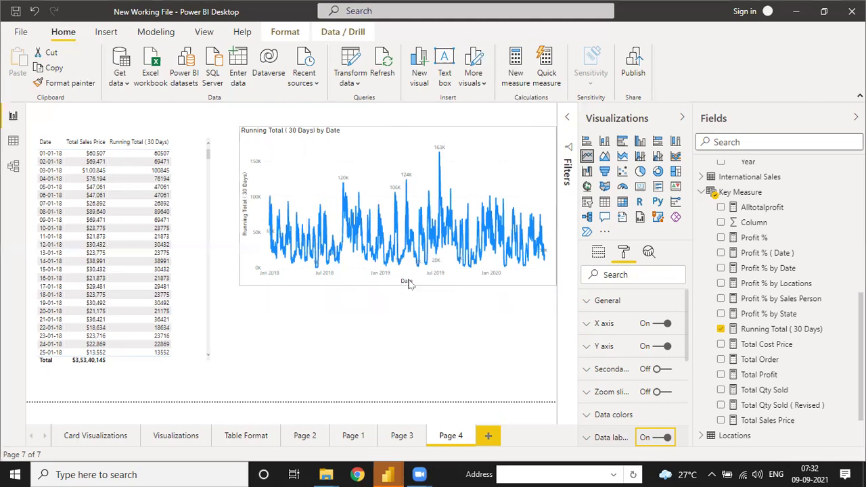
# - Review the Running Total ( 30 Days) formula's CALCULATE expression, FILTER arguments and 30-day offset against the table's rows
pyautogui.click(778, 330)
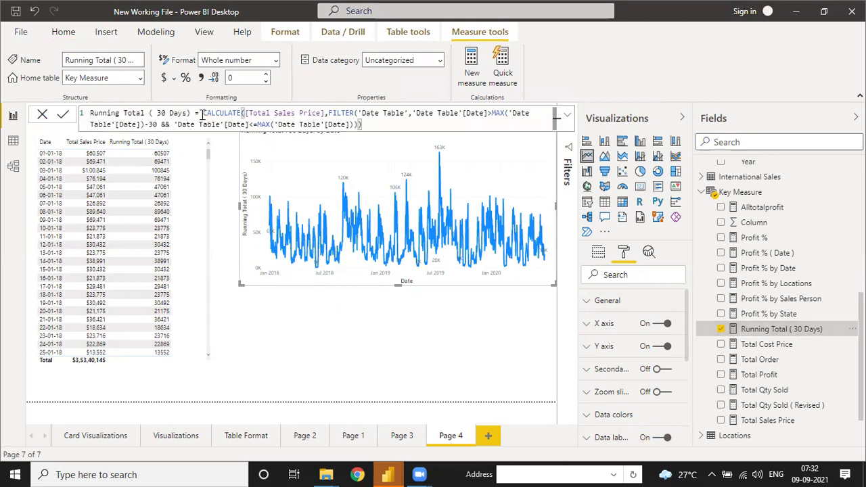
pyautogui.moveTo(223, 114); pyautogui.dragTo(322, 114)
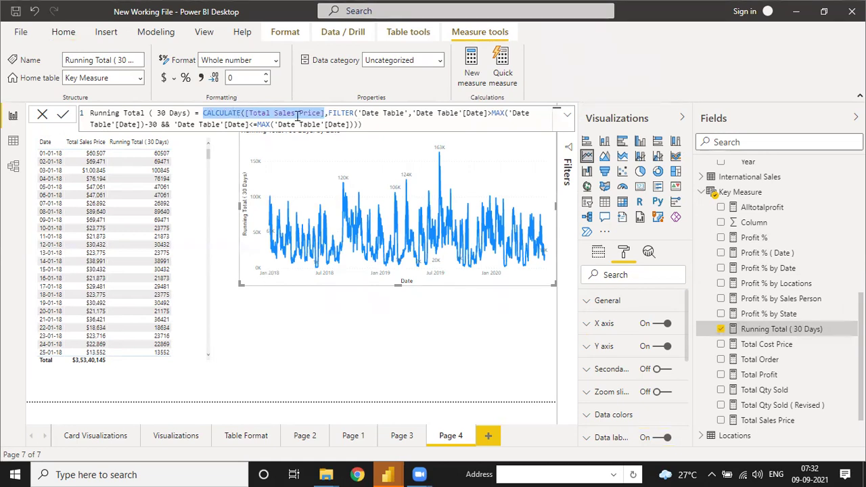
pyautogui.moveTo(357, 114); pyautogui.dragTo(483, 114)
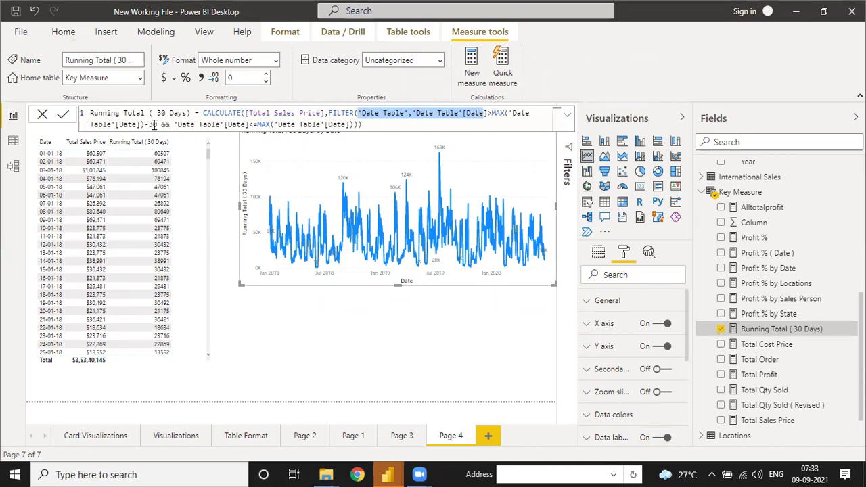
pyautogui.moveTo(148, 124); pyautogui.dragTo(157, 125)
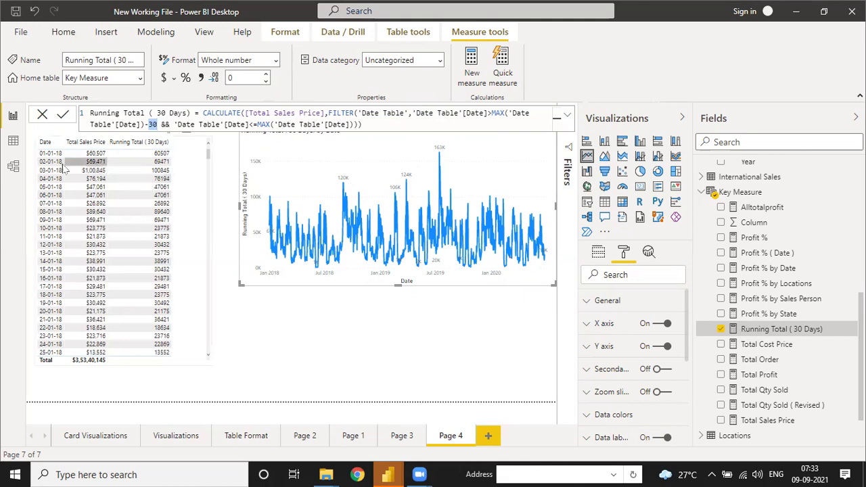
pyautogui.scroll(-15, 54, 336)
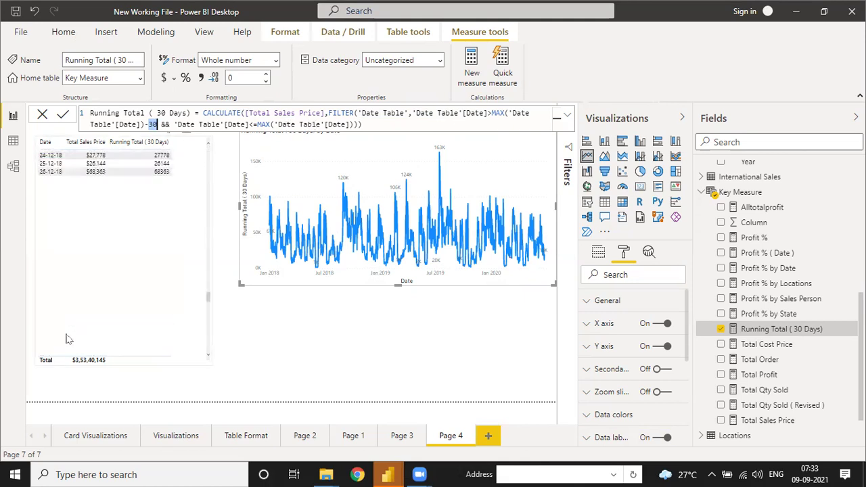
# - Examine the table's Total Sales Price and Running Total ( 30 Days) values across the 2019 dates and back at the earliest dates
pyautogui.scroll(-10, 60, 359)
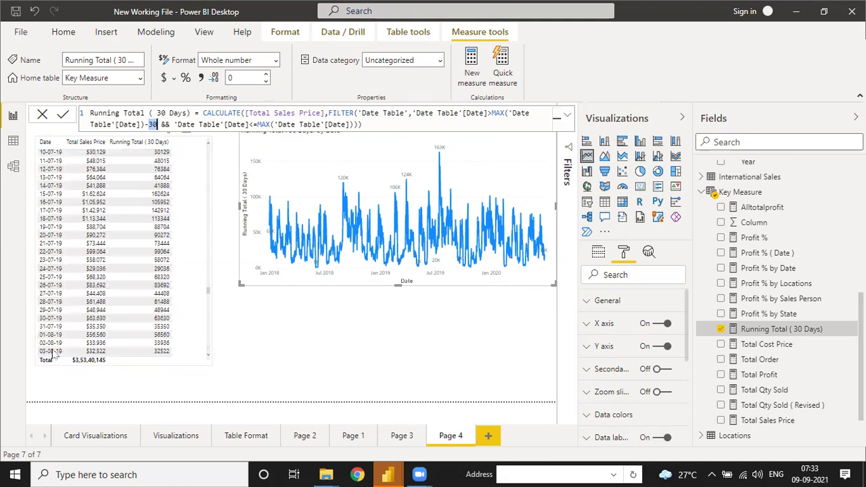
pyautogui.click(209, 318)
pyautogui.scroll(-3, 211, 345)
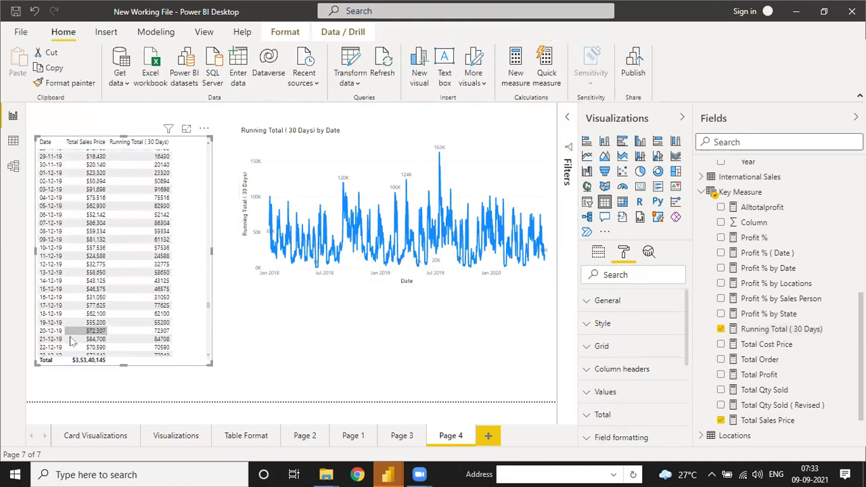
pyautogui.scroll(10, 71, 340)
pyautogui.scroll(15, 92, 338)
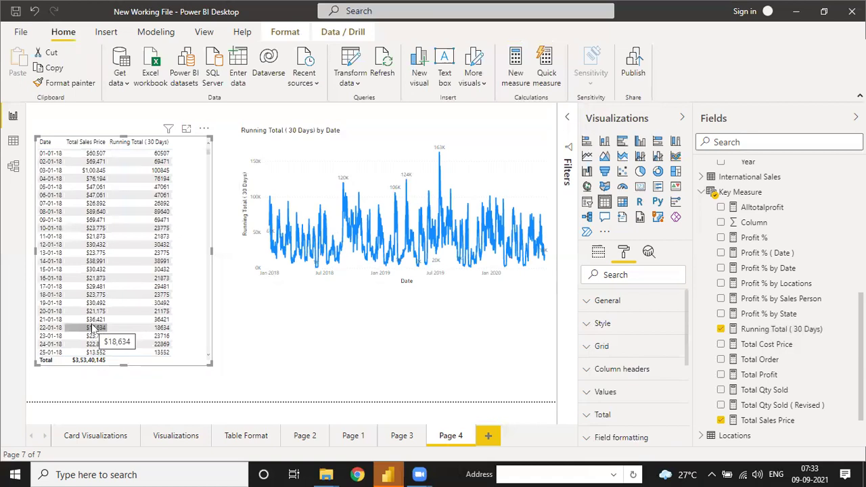
# - Copy the full Running Total ( 30 Days) formula into a new measure in the Key Measure table
pyautogui.click(297, 156)
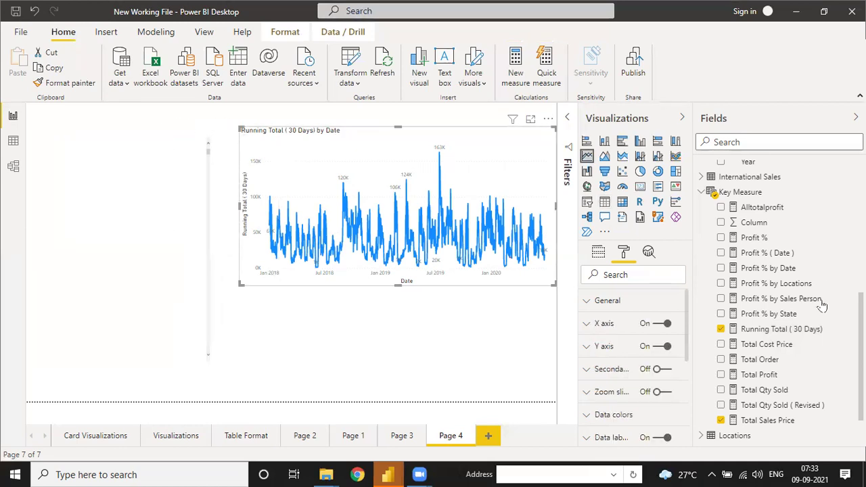
pyautogui.click(778, 329)
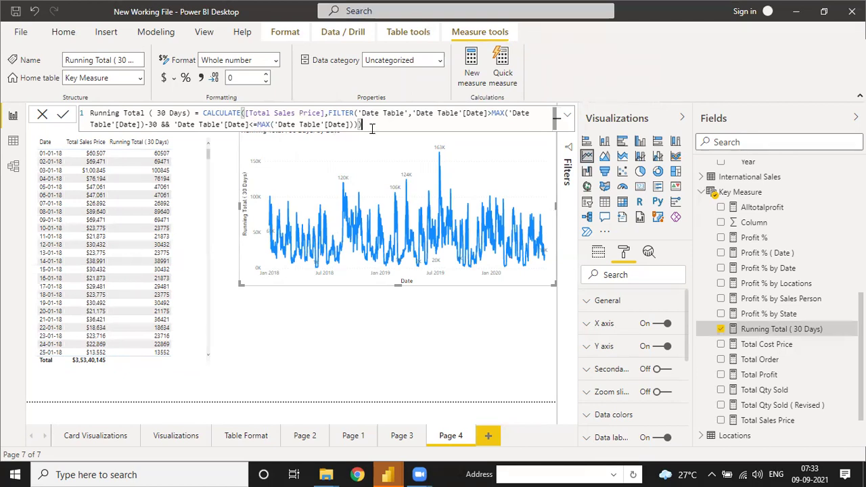
pyautogui.hotkey('ctrl', 'a')
pyautogui.hotkey('ctrl', 'c')
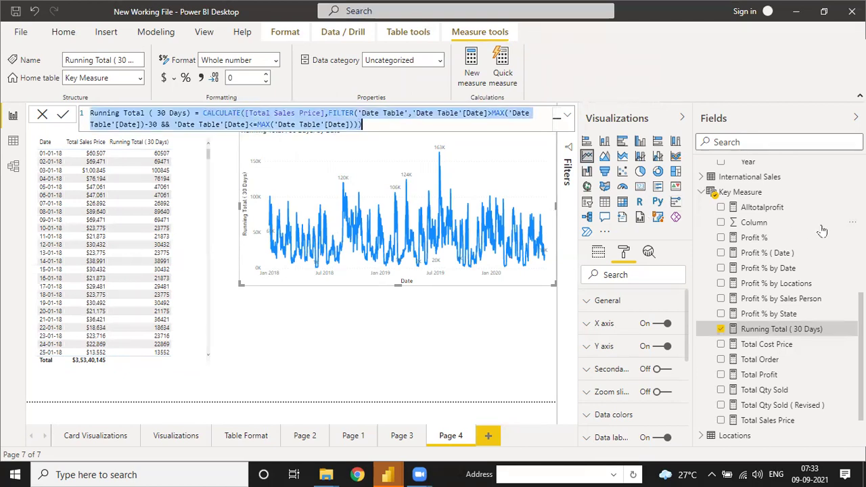
pyautogui.click(843, 330)
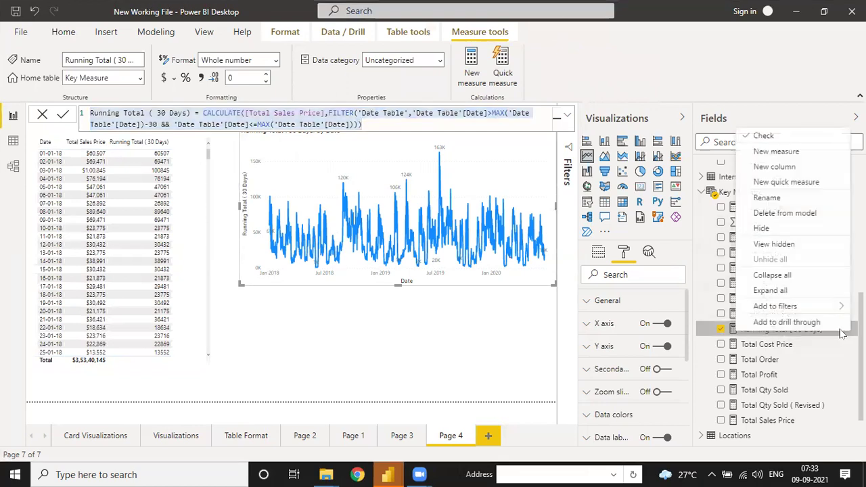
pyautogui.click(778, 151)
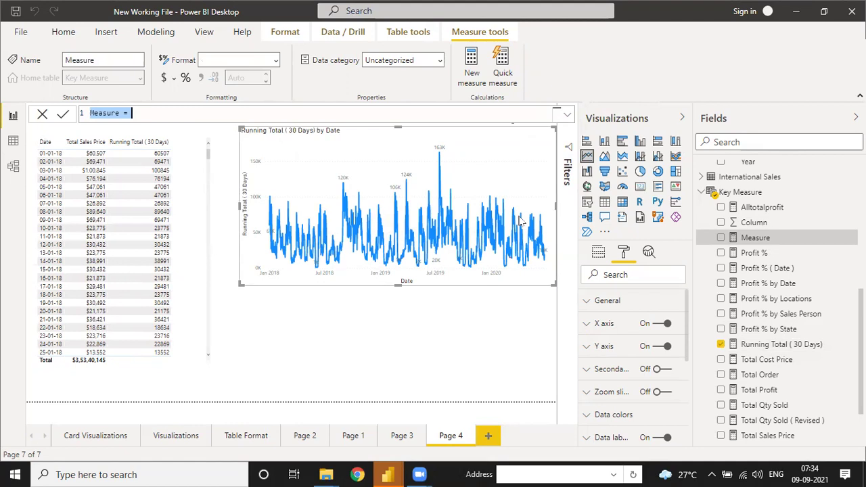
pyautogui.hotkey('ctrl', 'v')
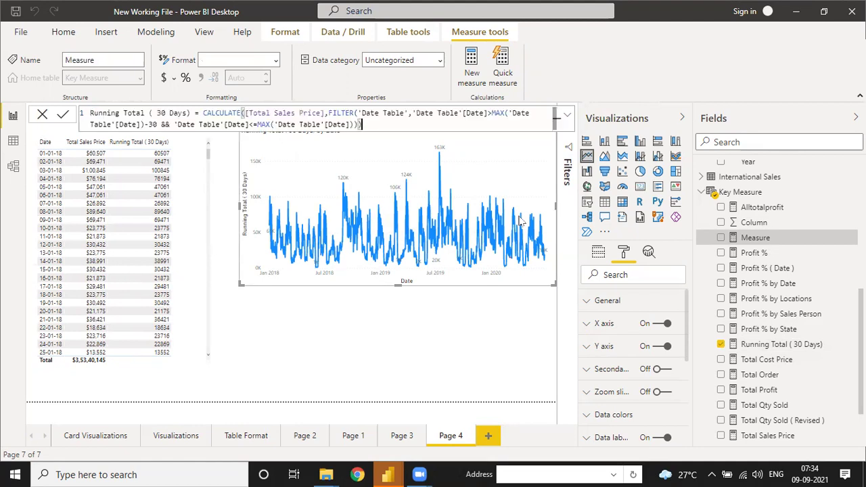
# - Rename the copied measure Running Total ( 90 Days), set its date offset to 90, and commit the formula
pyautogui.click(166, 115)
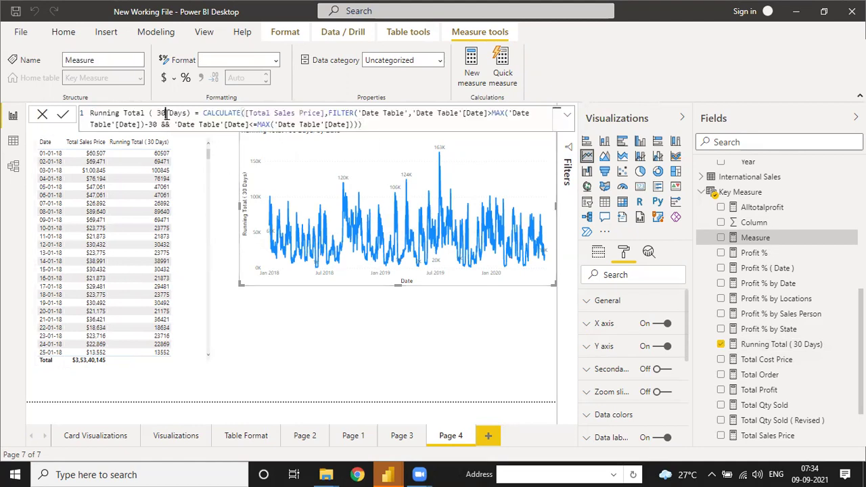
pyautogui.press('BackSpace')
pyautogui.press('BackSpace')
pyautogui.write('90')
pyautogui.doubleClick(160, 124)
pyautogui.press('BackSpace')
pyautogui.write('90')
pyautogui.click(376, 124)
pyautogui.press('Return')
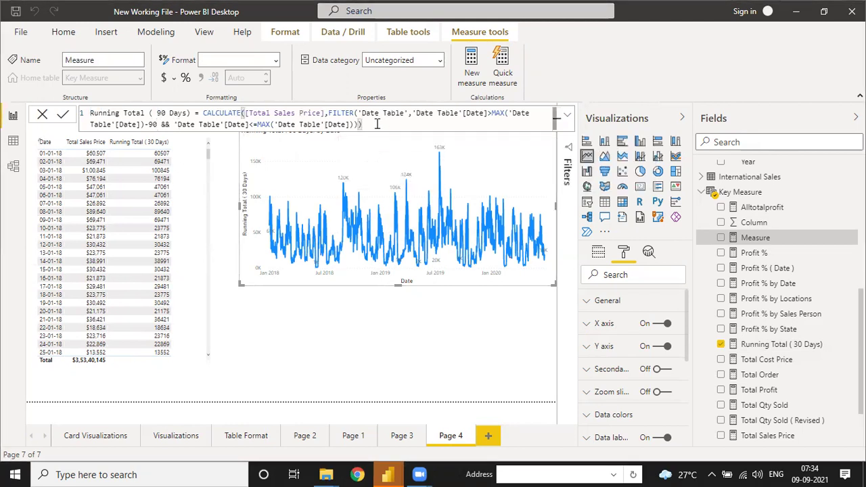
# - Shorten the line chart from its lower edge and add Running Total ( 90 Days) to its values beneath the 30-day measure
pyautogui.moveTo(403, 292); pyautogui.dragTo(402, 257)
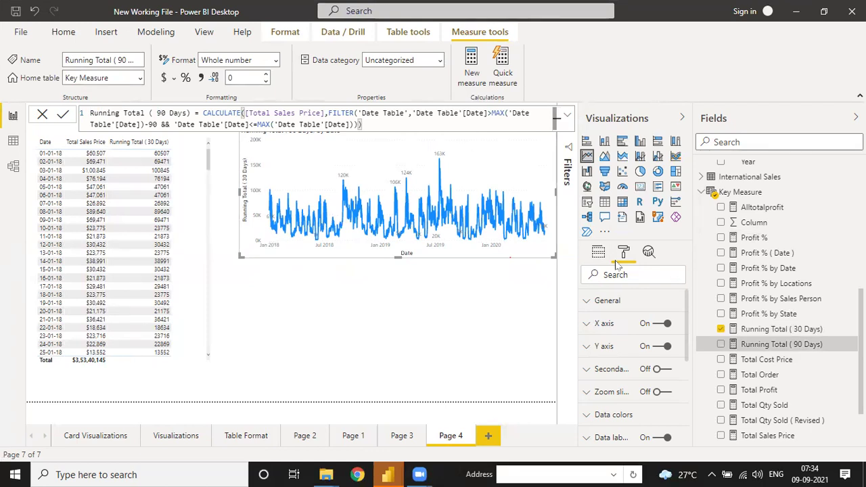
pyautogui.click(597, 253)
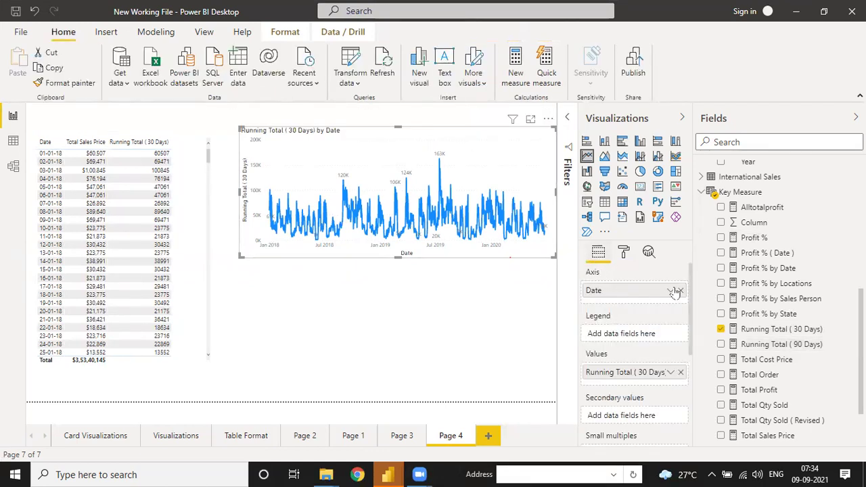
pyautogui.moveTo(723, 369); pyautogui.dragTo(633, 386)
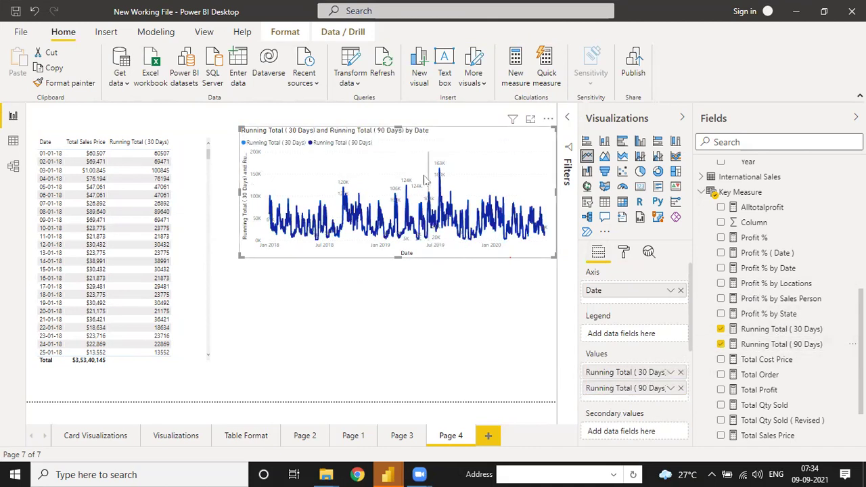
# - Adjust the line chart's upper and lower edges and move the chart closer to the table
pyautogui.moveTo(396, 132); pyautogui.dragTo(398, 146)
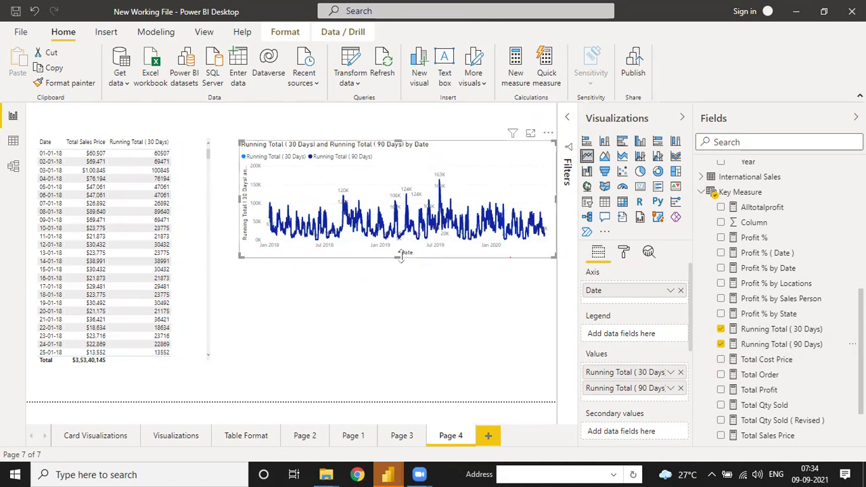
pyautogui.moveTo(400, 257); pyautogui.dragTo(398, 269)
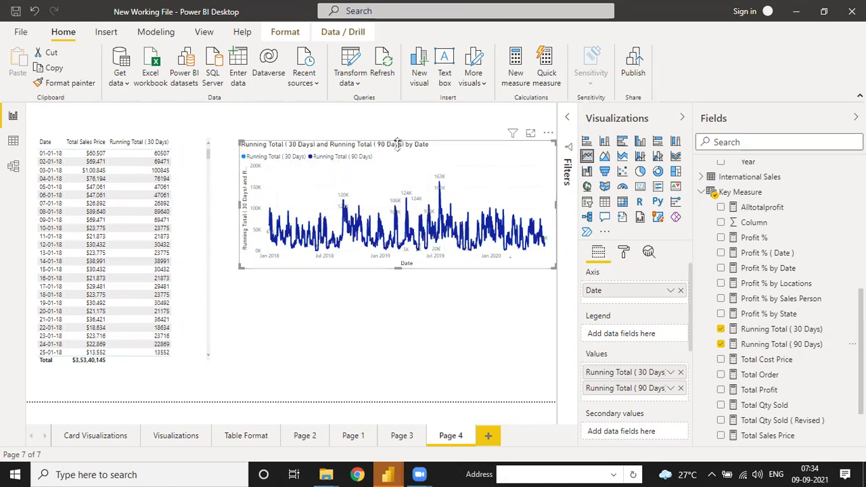
pyautogui.moveTo(398, 144); pyautogui.dragTo(342, 145)
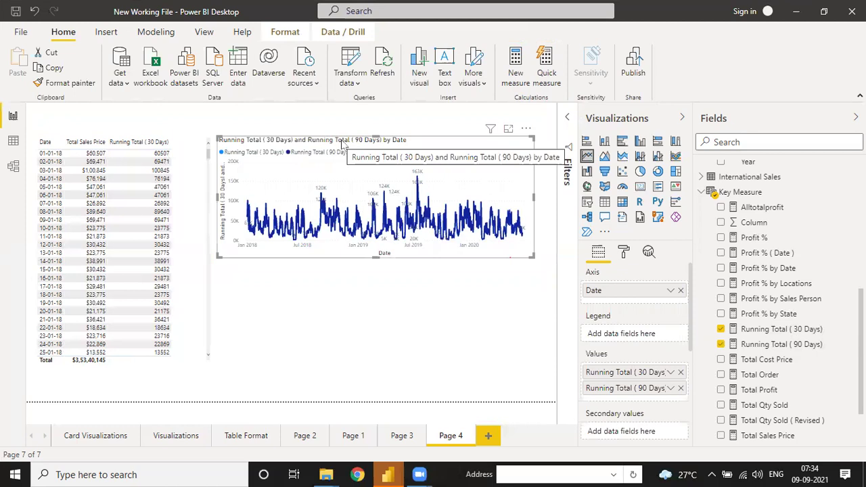
# - Add a new report page with a table visual in its upper-left area and enlarge the visual
pyautogui.click(488, 439)
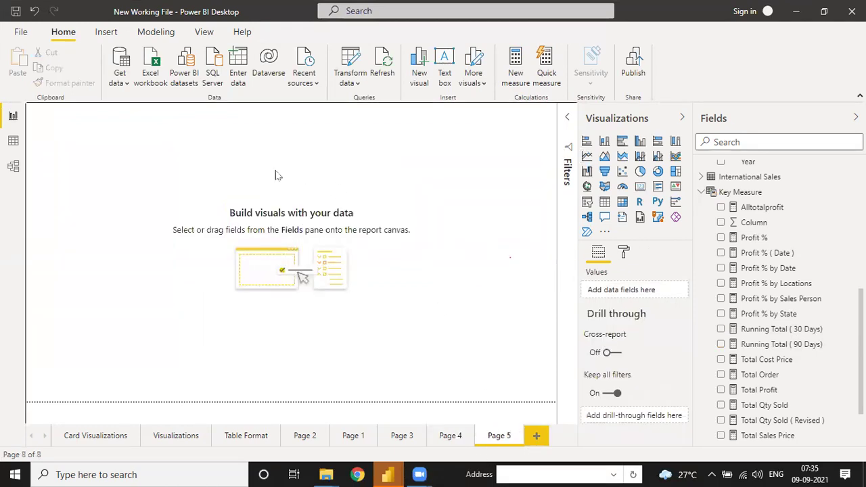
pyautogui.click(603, 202)
pyautogui.moveTo(125, 159); pyautogui.dragTo(131, 187)
pyautogui.moveTo(146, 235); pyautogui.dragTo(325, 346)
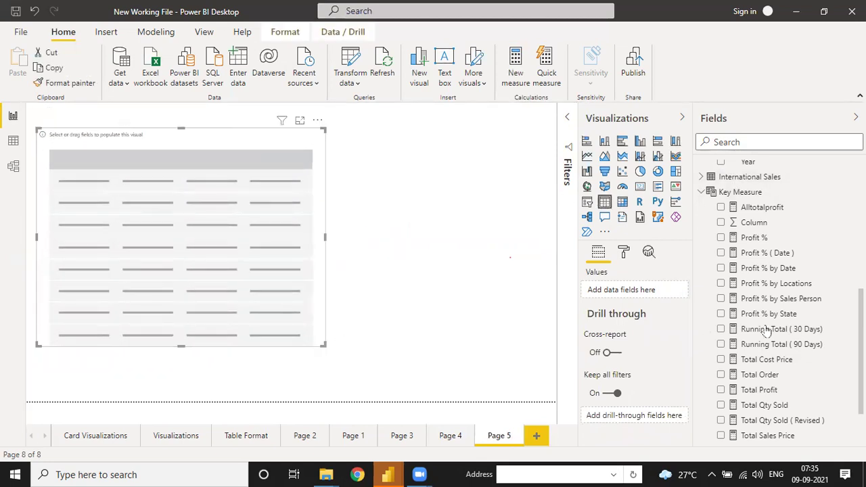
# - Add the Date Table's Date field to the new table as plain dates instead of the date hierarchy
pyautogui.scroll(5, 722, 207)
pyautogui.click(721, 215)
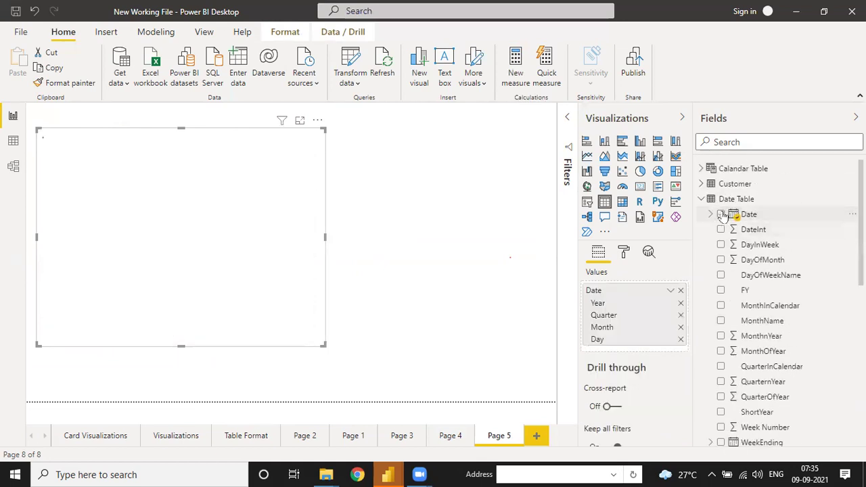
pyautogui.click(670, 290)
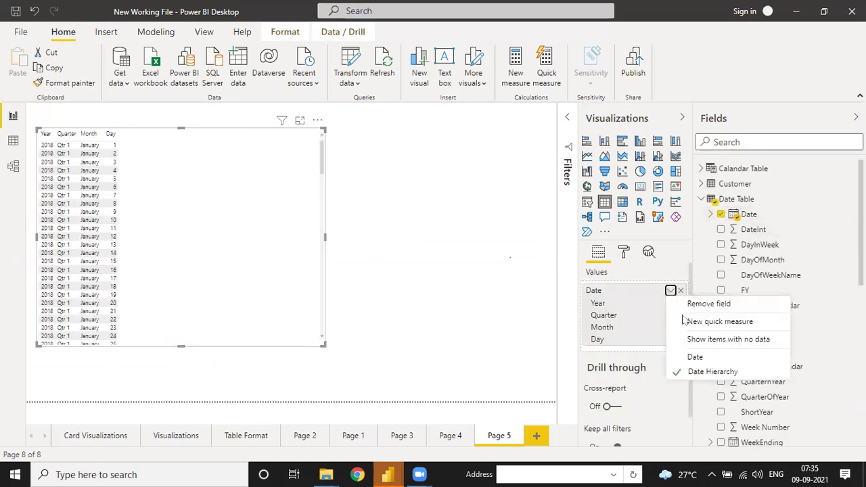
pyautogui.click(693, 358)
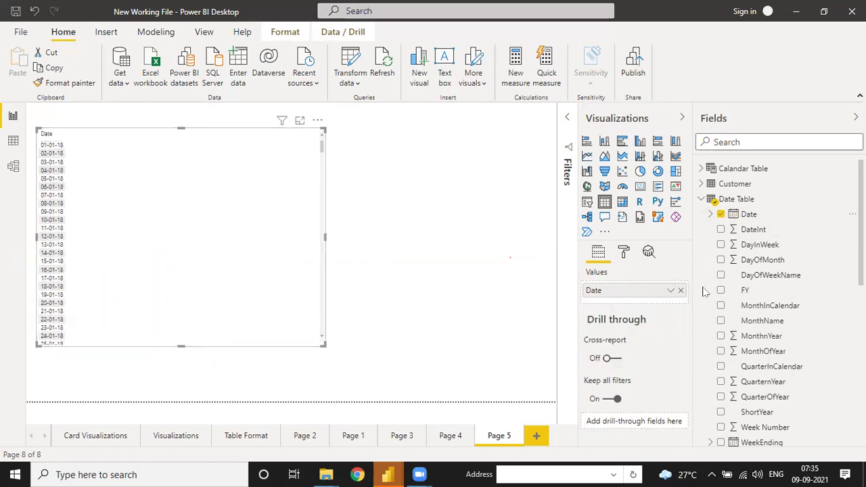
# - Add the Total Sales Price measure to the table and place Total Qty Sold between it and Date
pyautogui.click(700, 199)
pyautogui.click(701, 229)
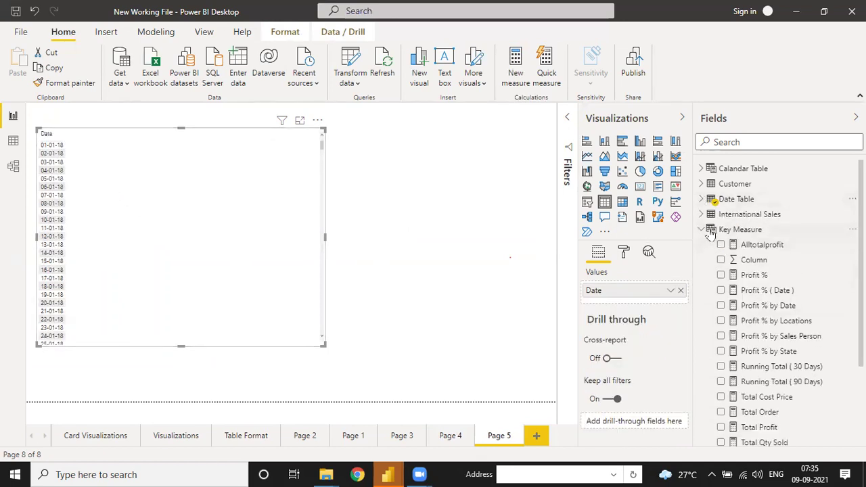
pyautogui.click(701, 214)
pyautogui.click(701, 214)
pyautogui.click(701, 229)
pyautogui.click(701, 230)
pyautogui.scroll(-3, 754, 351)
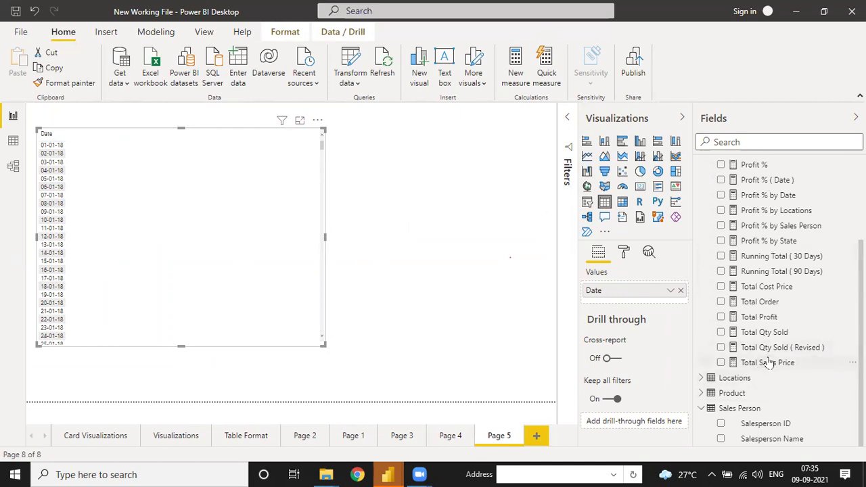
pyautogui.click(769, 363)
pyautogui.moveTo(775, 374); pyautogui.dragTo(648, 305)
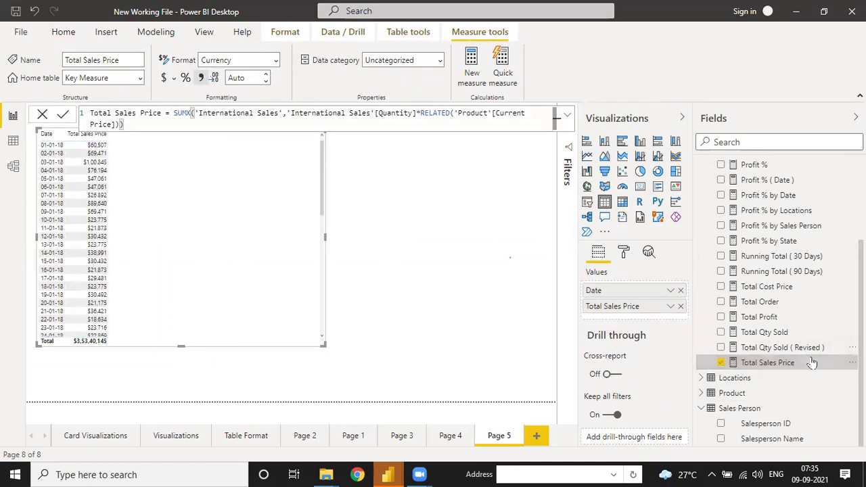
pyautogui.moveTo(784, 332); pyautogui.dragTo(651, 305)
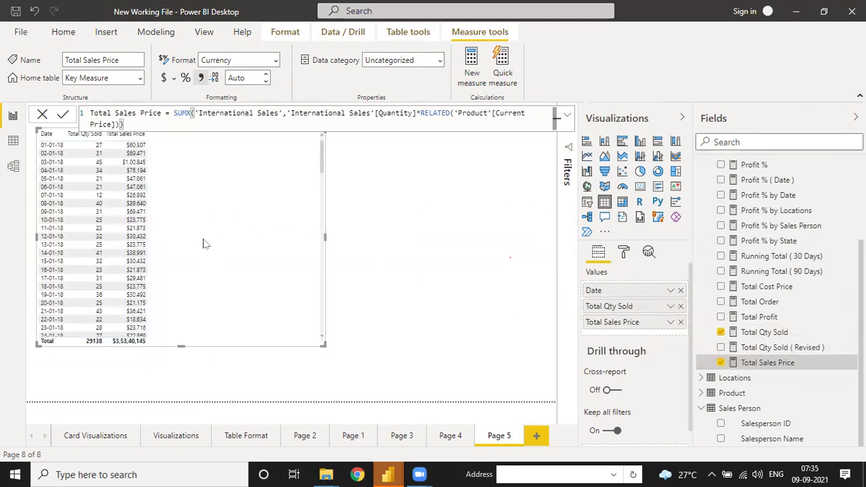
pyautogui.click(204, 240)
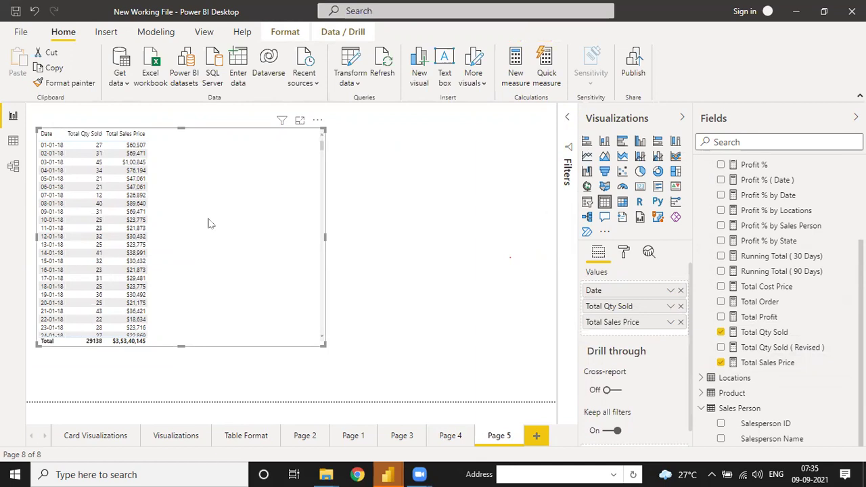
# - Create a new measure in the Key Measure table and name it Commulative Sales
pyautogui.scroll(3, 778, 229)
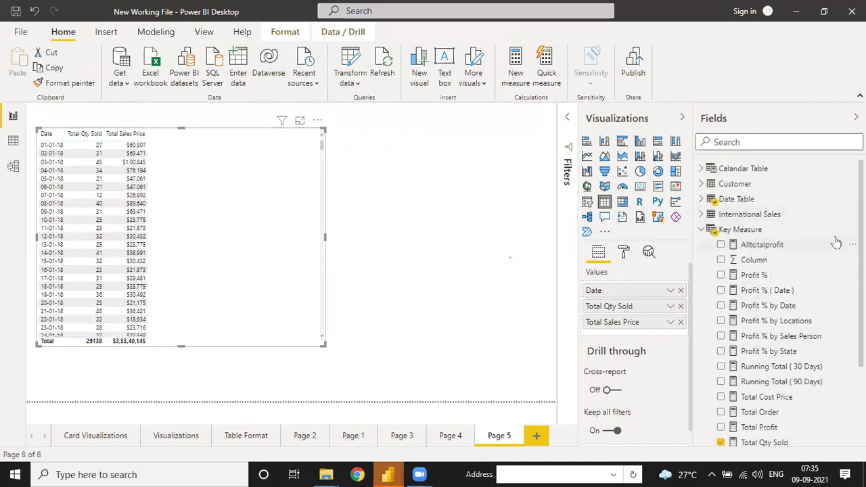
pyautogui.click(852, 229)
pyautogui.click(537, 234)
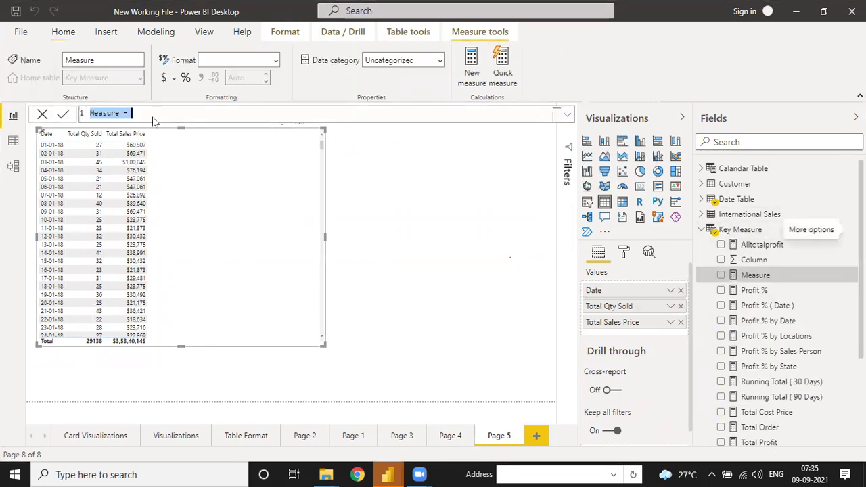
pyautogui.click(122, 112)
pyautogui.press('BackSpace')
pyautogui.press('BackSpace')
pyautogui.press('BackSpace')
pyautogui.press('BackSpace')
pyautogui.press('BackSpace')
pyautogui.press('BackSpace')
pyautogui.press('BackSpace')
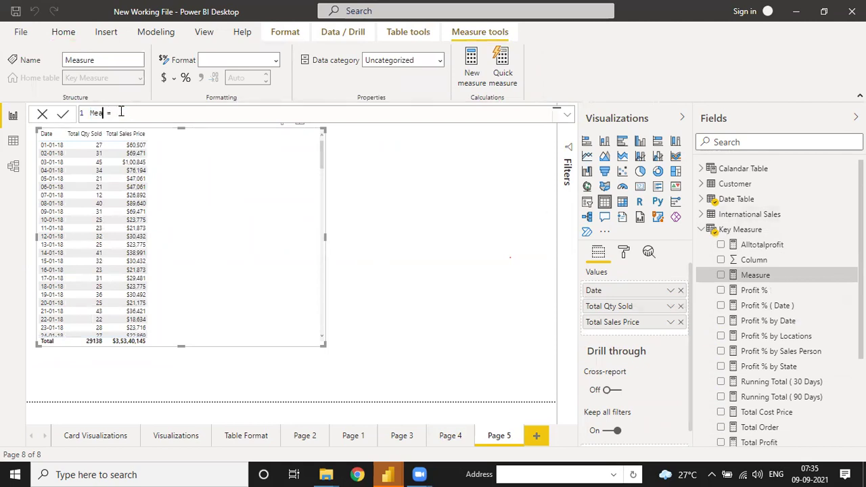
pyautogui.write('Commulative Sales')
# - Begin the Commulative Sales formula with CALCULATE, using the [Total Sales Price] measure as its expression
pyautogui.click(169, 113)
pyautogui.write('CALCULATE(')
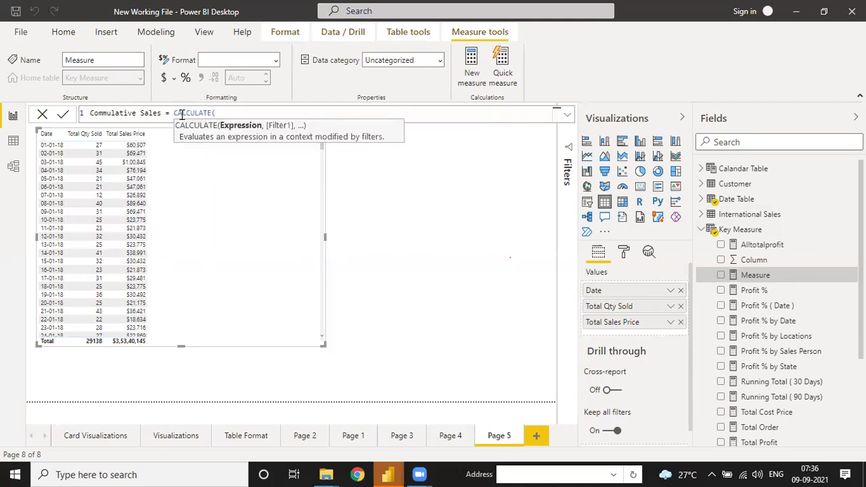
pyautogui.write('total')
pyautogui.press('Down')
pyautogui.press('Down')
pyautogui.press('Down')
pyautogui.press('Down')
pyautogui.press('Down')
pyautogui.press('Tab')
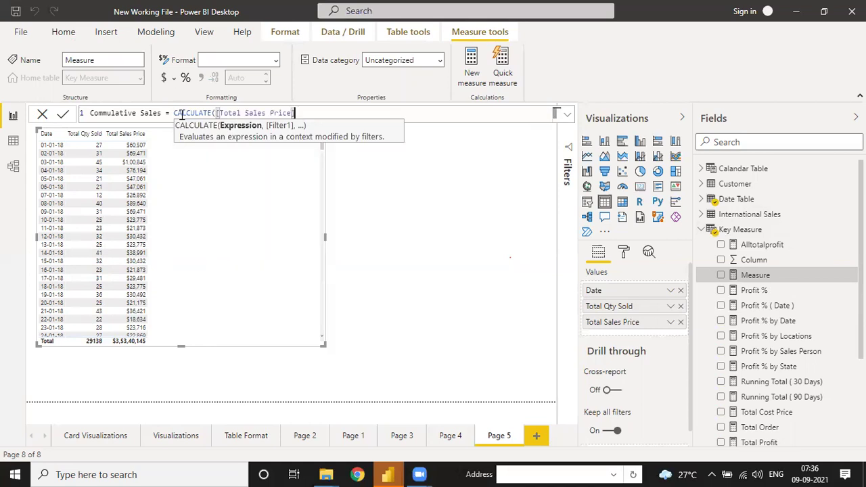
# - Add a FILTER function as the filter argument of the Commulative Sales CALCULATE formula
pyautogui.write(',')
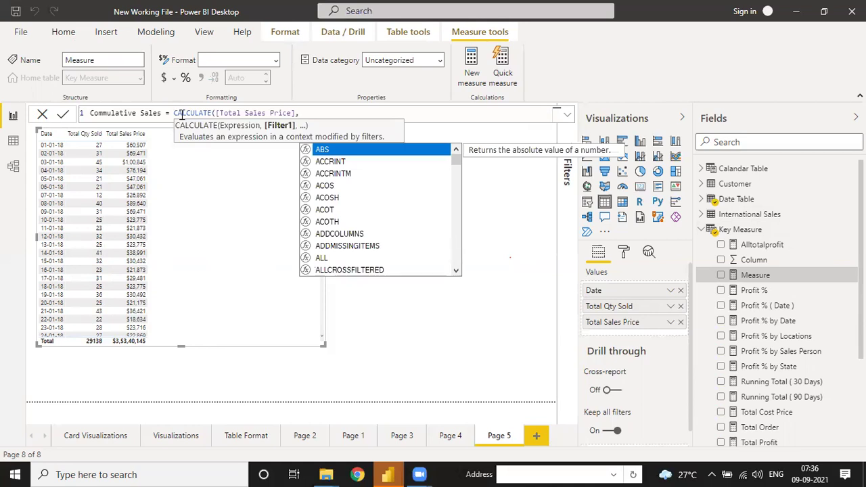
pyautogui.write('f')
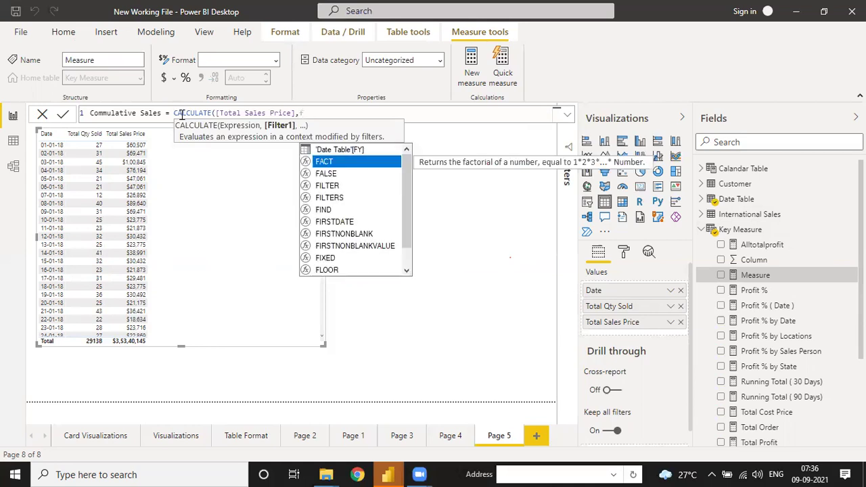
pyautogui.write('ilter')
pyautogui.press('Tab')
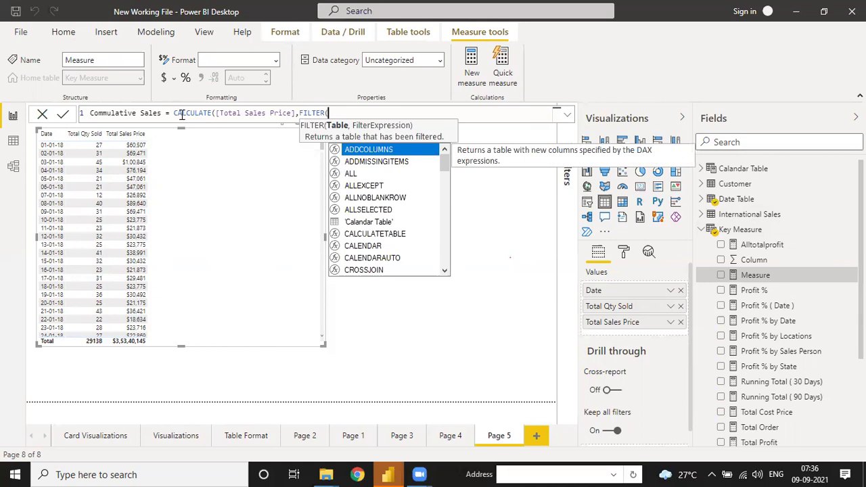
# - Use ALLSELECTED with 'Date Table' inside FILTER, followed by a comma for the next argument
pyautogui.write('all')
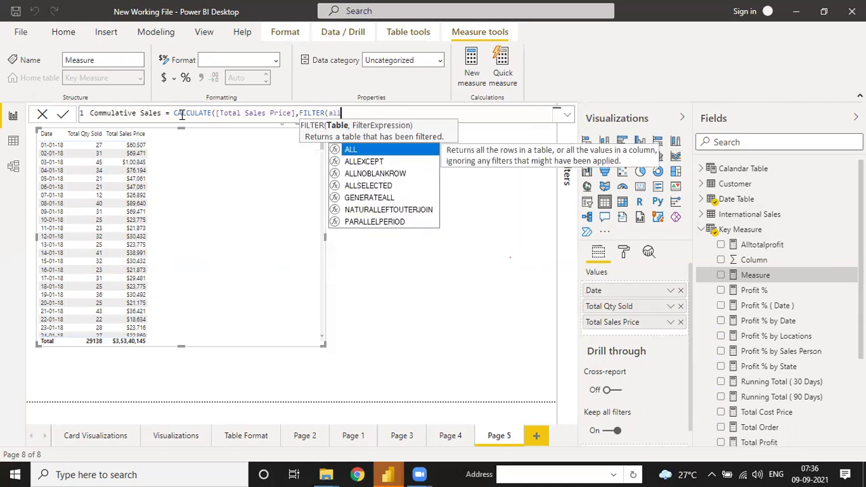
pyautogui.write('sel')
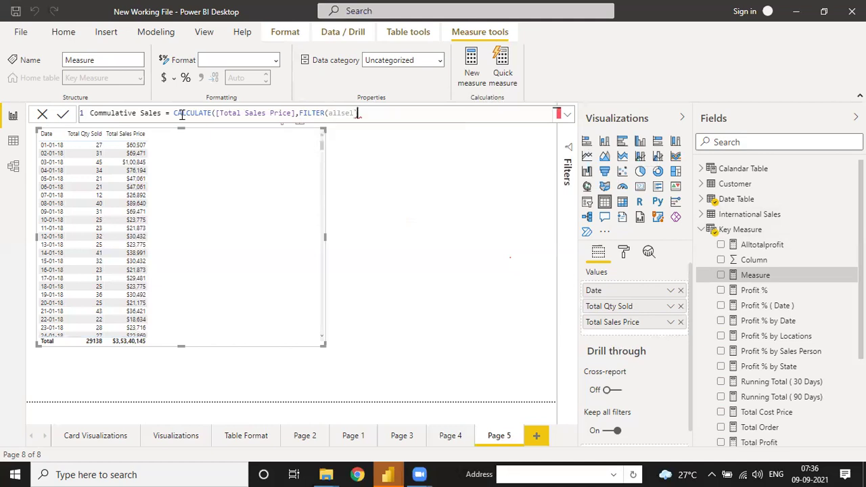
pyautogui.press('BackSpace')
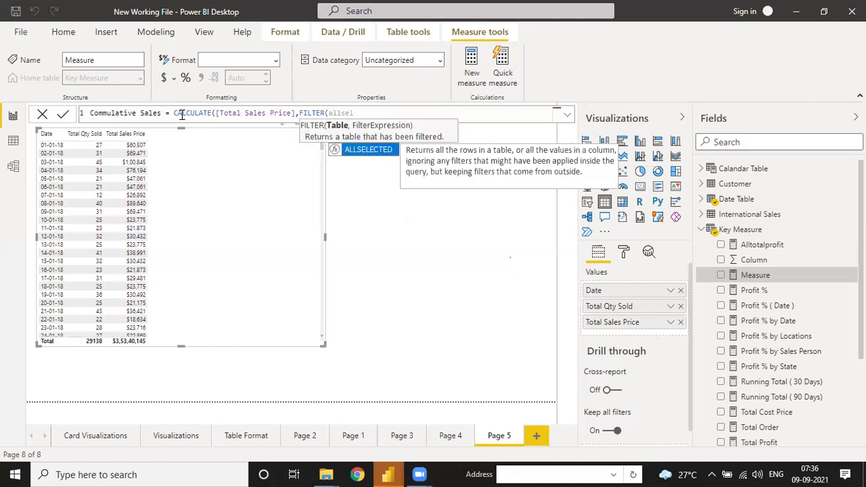
pyautogui.press('Tab')
pyautogui.write('date')
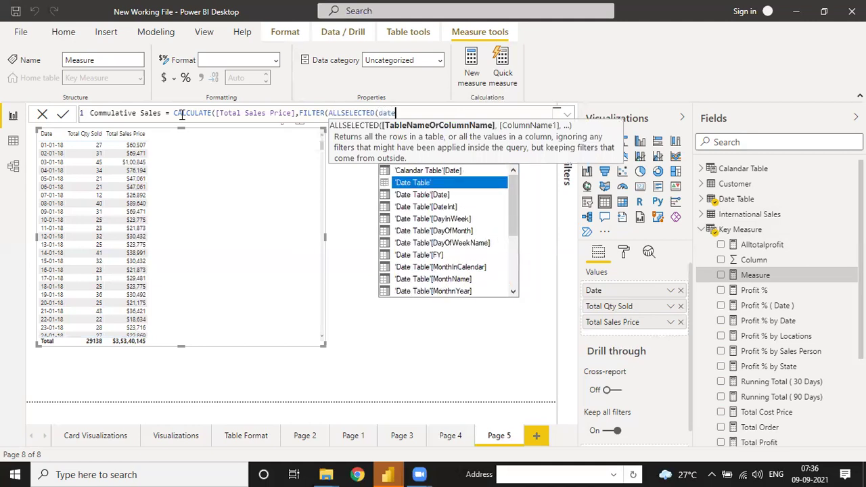
pyautogui.click(422, 182)
pyautogui.write(',')
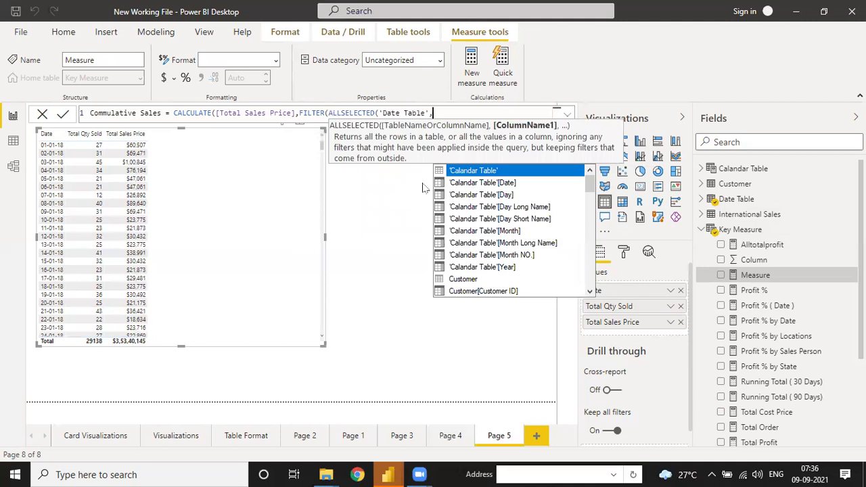
# - Insert the 'Date Table'[Date] column right after the 'Date Table' argument on the same formula line
pyautogui.write('date')
pyautogui.press('Down')
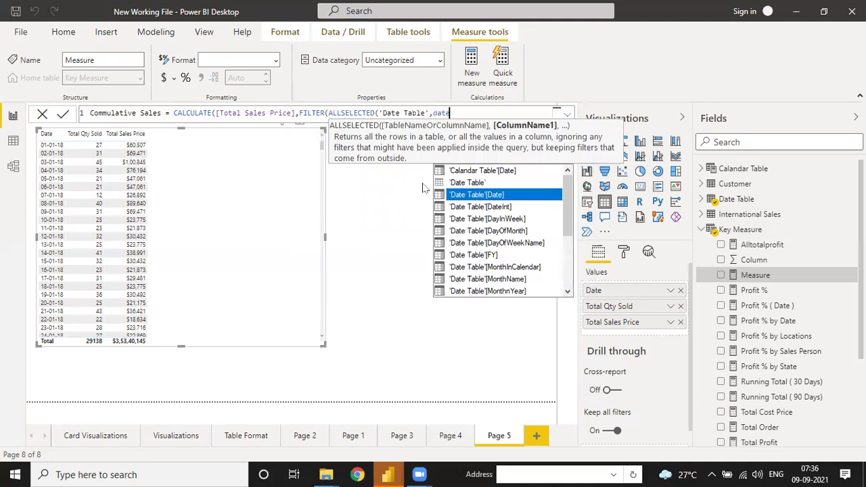
pyautogui.hotkey('shift', 'Return')
pyautogui.press('BackSpace')
pyautogui.press('BackSpace')
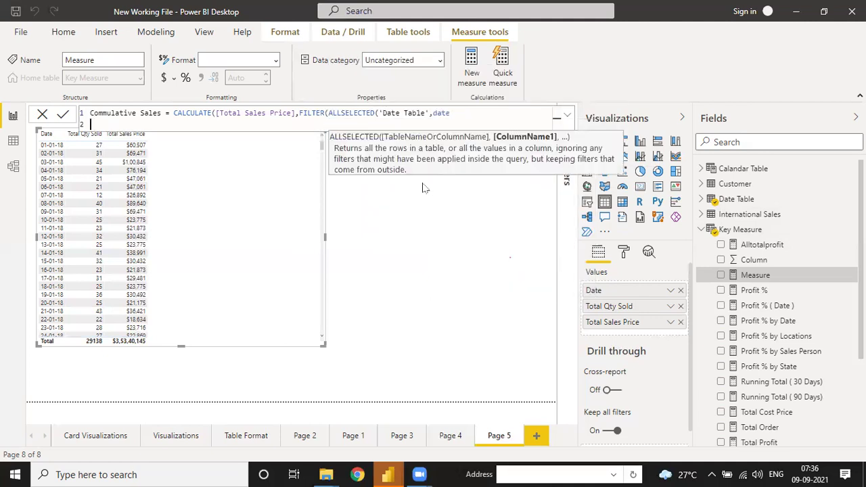
pyautogui.press('Down')
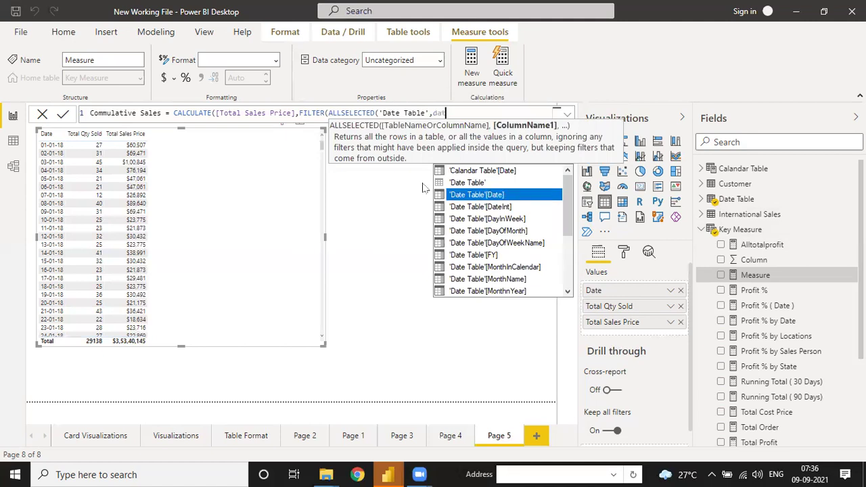
pyautogui.press('Tab')
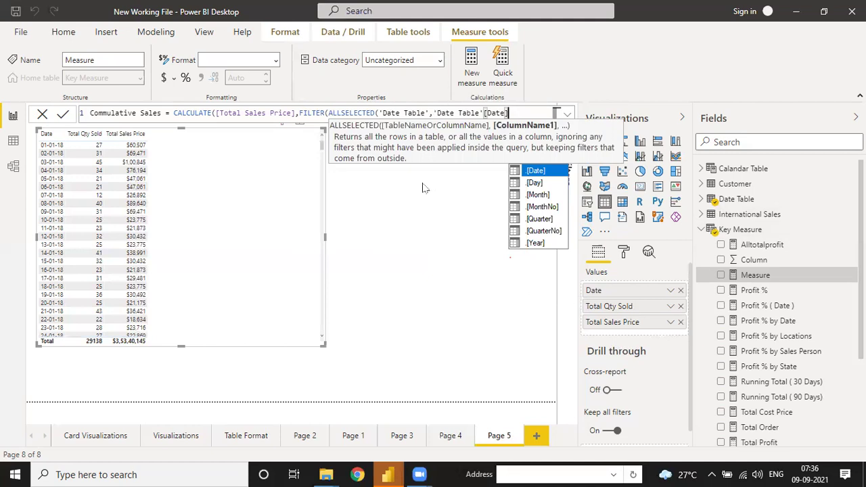
# - Try to complete the date condition with <=MAX('Date Table'[Date]) and a further closing parenthesis
pyautogui.write('<=MAX(')
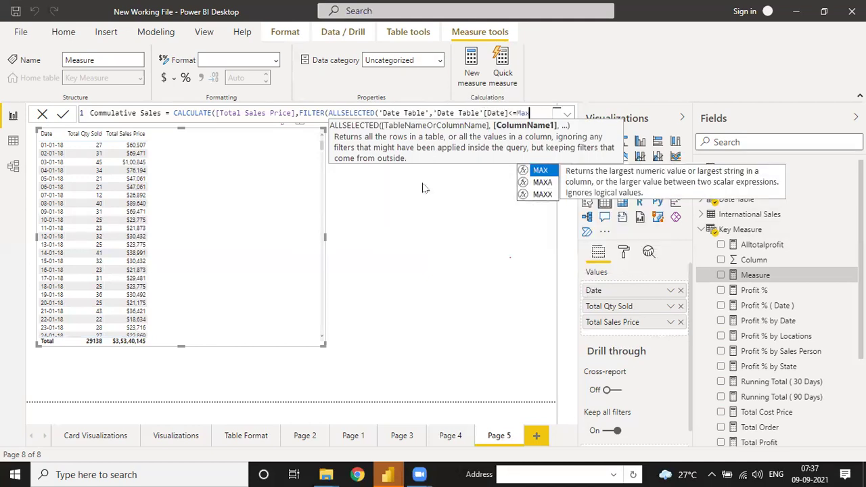
pyautogui.write('date')
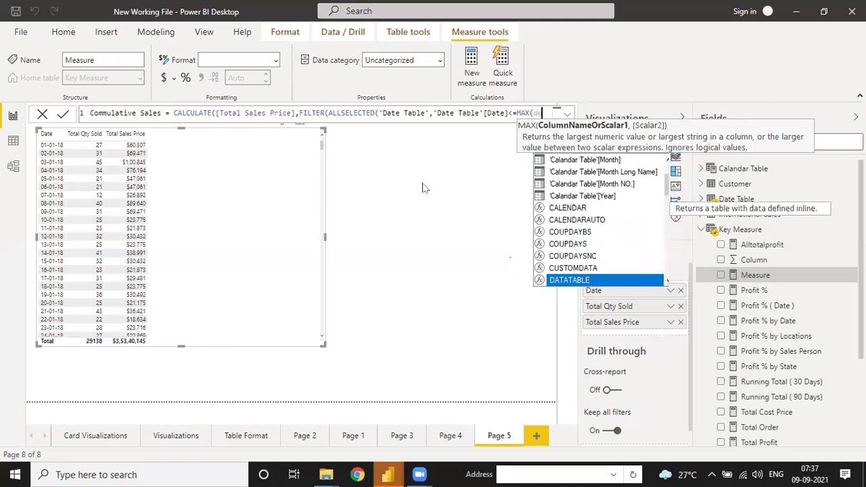
pyautogui.press('Down')
pyautogui.press('Down')
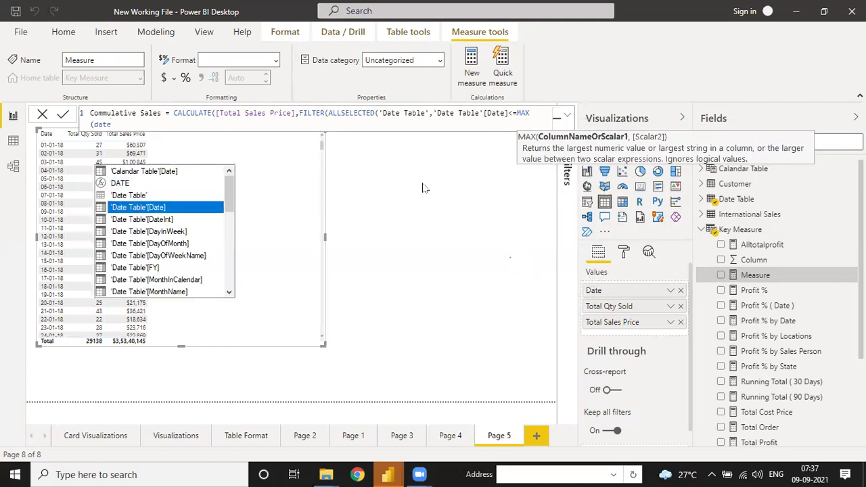
pyautogui.press('Tab')
pyautogui.write('))')
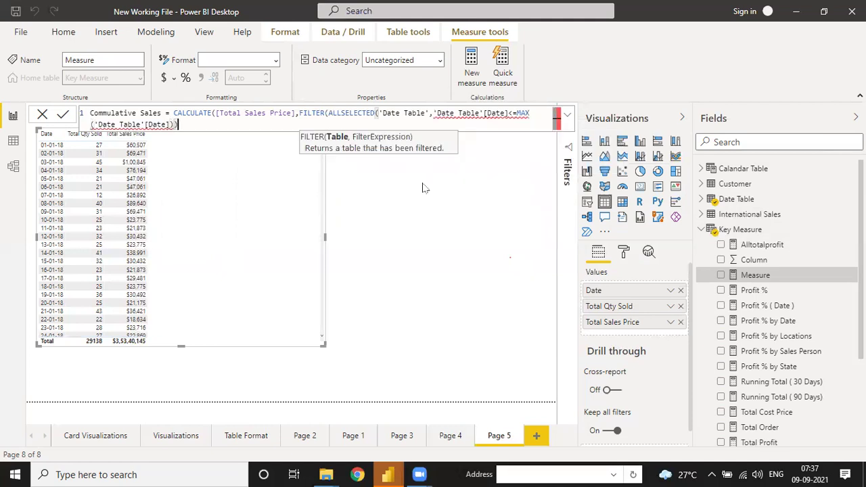
pyautogui.press('BackSpace')
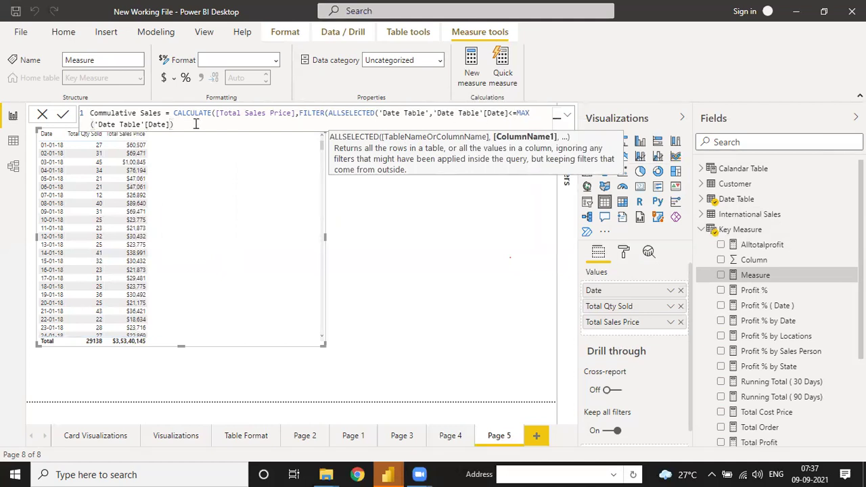
pyautogui.write(')')
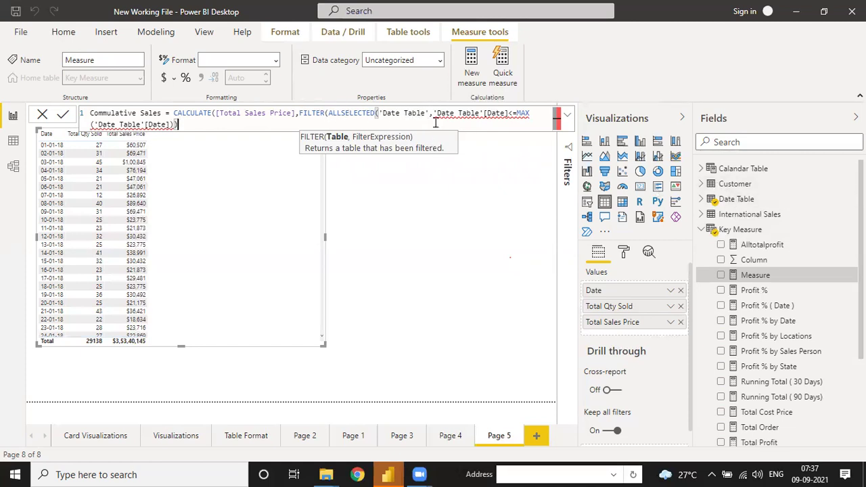
# - Delete the MAX comparison and the [Date] column reference, keeping the second 'Date Table' reference in the formula
pyautogui.moveTo(505, 118)
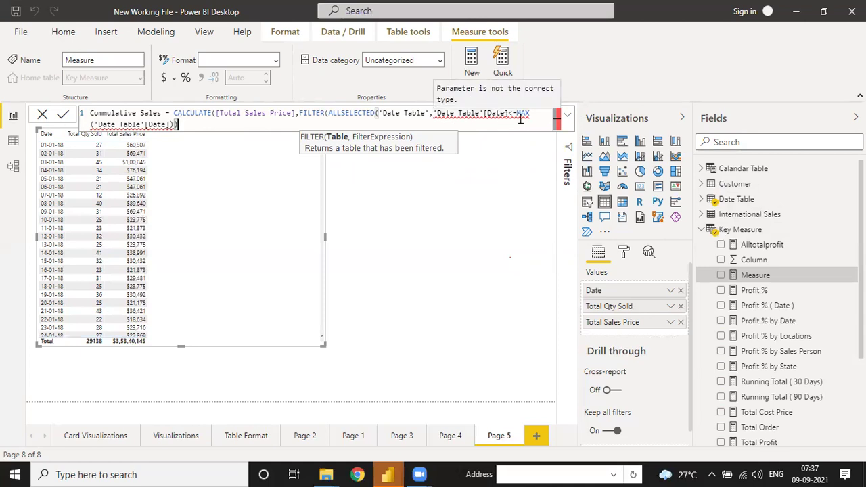
pyautogui.press('BackSpace')
pyautogui.press('BackSpace')
pyautogui.press('BackSpace')
pyautogui.press('BackSpace')
pyautogui.press('BackSpace')
pyautogui.press('BackSpace')
pyautogui.press('BackSpace')
pyautogui.press('BackSpace')
pyautogui.press('BackSpace')
pyautogui.press('BackSpace')
pyautogui.press('BackSpace')
pyautogui.press('BackSpace')
pyautogui.press('BackSpace')
pyautogui.press('BackSpace')
pyautogui.press('BackSpace')
pyautogui.press('BackSpace')
pyautogui.press('BackSpace')
pyautogui.press('BackSpace')
pyautogui.press('BackSpace')
pyautogui.press('BackSpace')
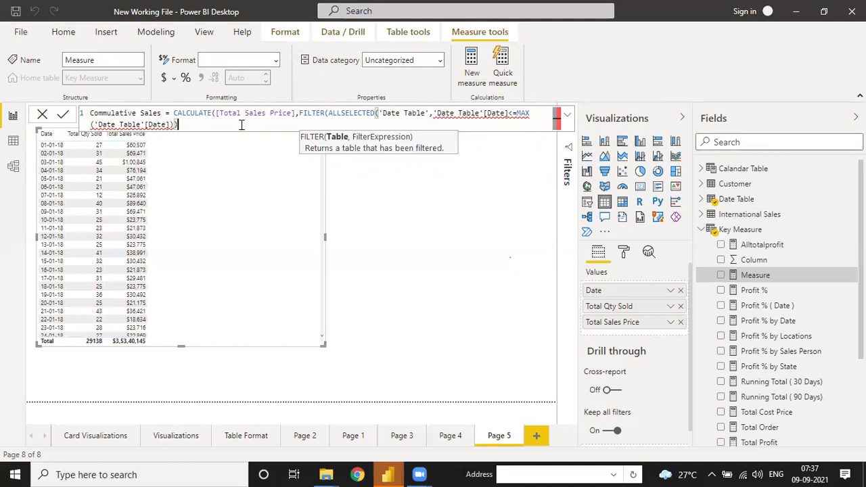
pyautogui.press('BackSpace')
pyautogui.press('BackSpace')
pyautogui.press('BackSpace')
pyautogui.press('BackSpace')
pyautogui.press('BackSpace')
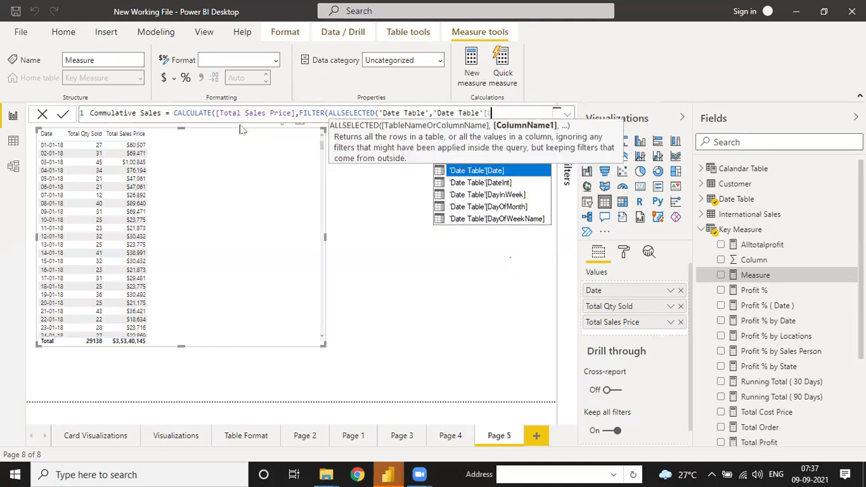
# - Try 'Date Table'[Year] as the column argument of ALLSELECTED, followed by a comma
pyautogui.press('Down')
pyautogui.press('Up')
pyautogui.press('Down')
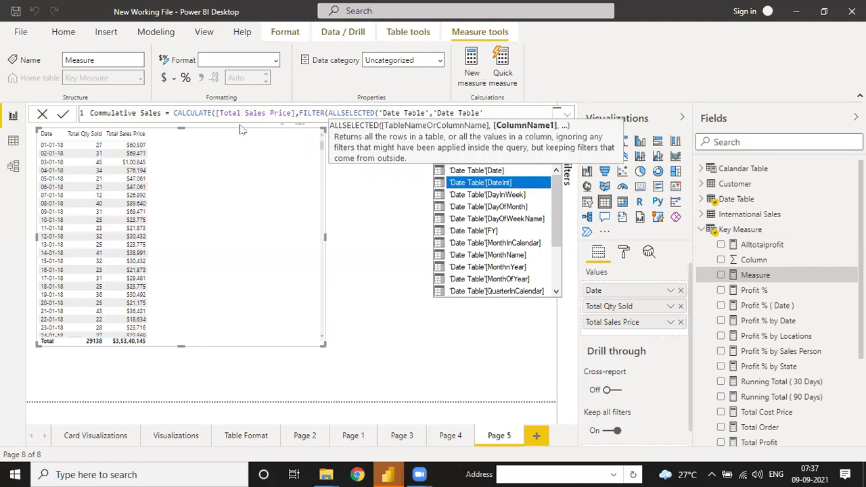
pyautogui.scroll(-2, 512, 206)
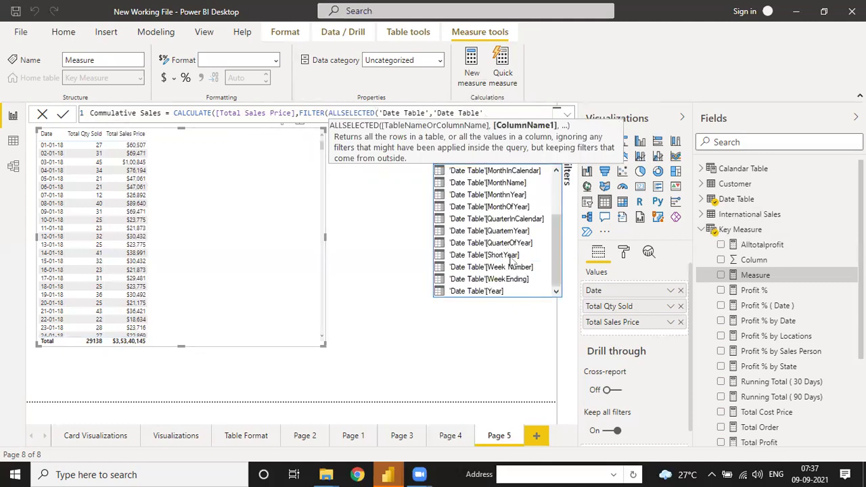
pyautogui.click(496, 290)
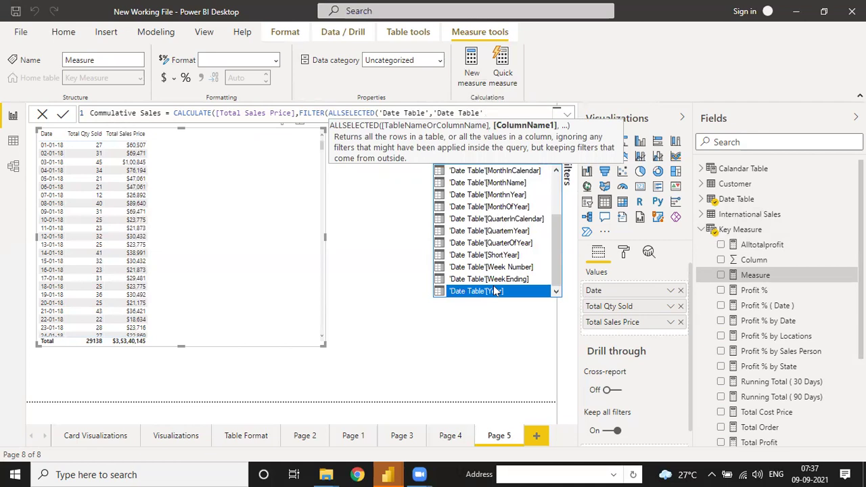
pyautogui.doubleClick(496, 291)
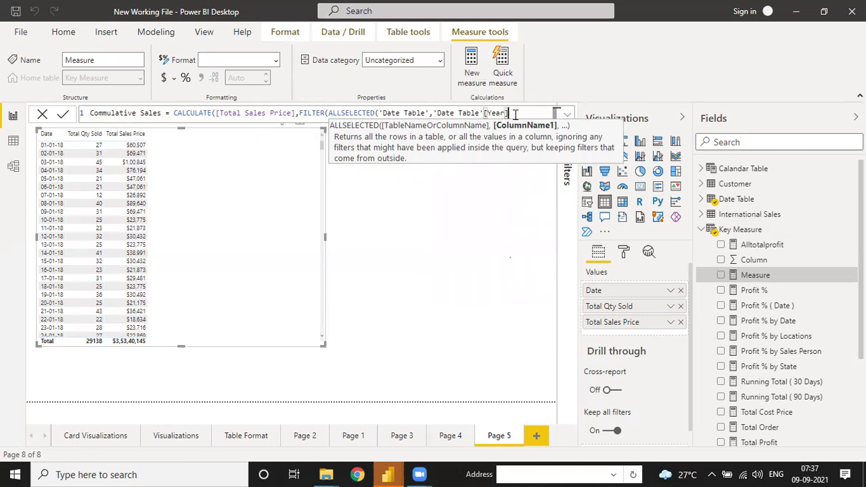
pyautogui.write(',')
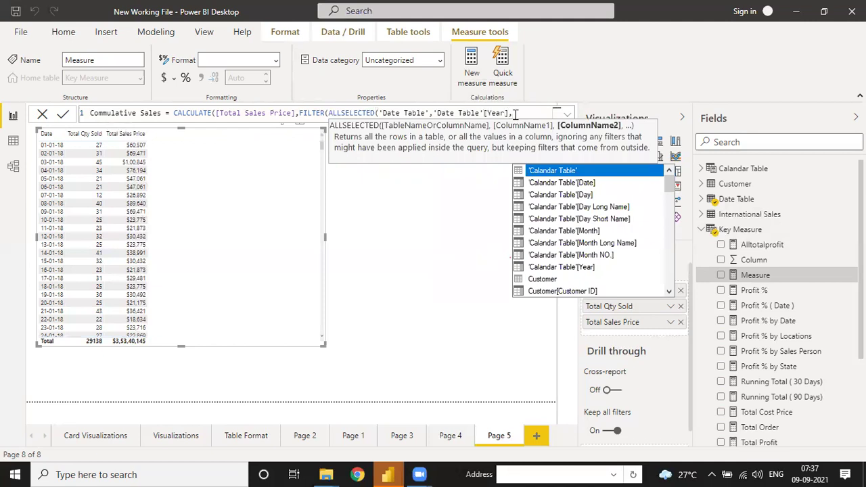
# - Remove the 'Date Table'[Year] argument so the formula ends after ALLSELECTED('Date Table', again
pyautogui.press('Down')
pyautogui.press('Up')
pyautogui.press('BackSpace')
pyautogui.press('BackSpace')
pyautogui.press('BackSpace')
pyautogui.press('BackSpace')
pyautogui.press('BackSpace')
pyautogui.press('BackSpace')
pyautogui.press('BackSpace')
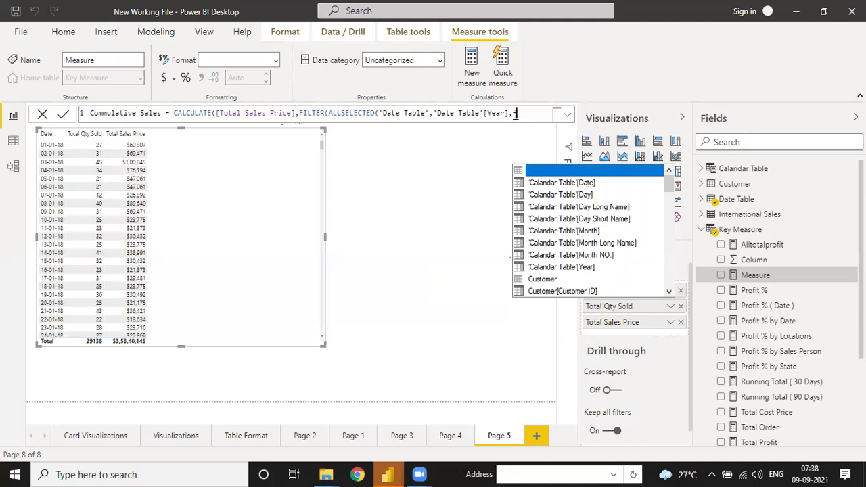
pyautogui.press('BackSpace')
pyautogui.press('BackSpace')
pyautogui.press('BackSpace')
pyautogui.press('BackSpace')
pyautogui.press('BackSpace')
pyautogui.press('BackSpace')
pyautogui.press('BackSpace')
pyautogui.press('BackSpace')
pyautogui.press('BackSpace')
pyautogui.press('BackSpace')
pyautogui.press('BackSpace')
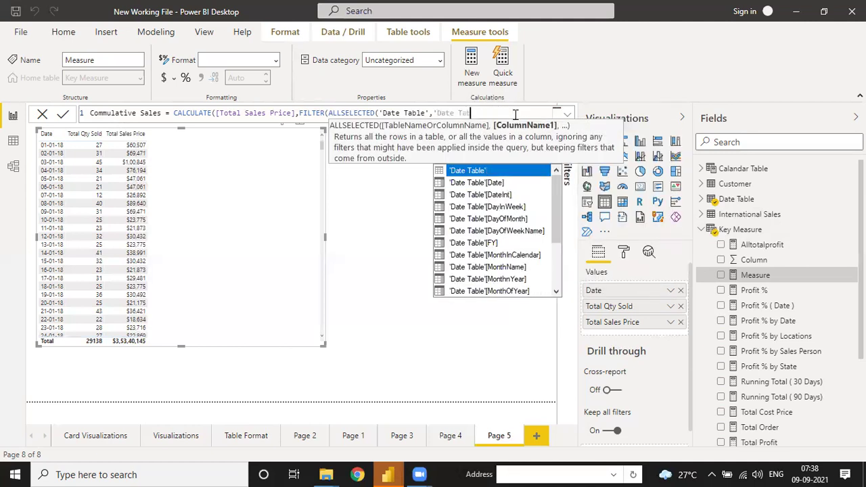
pyautogui.press('BackSpace')
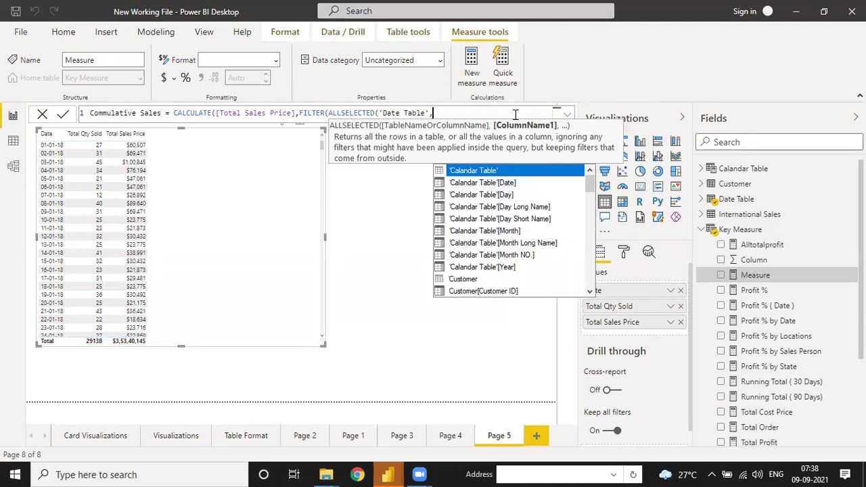
# - Start a second line in the formula and insert the 'Date Table'[Date] column there
pyautogui.hotkey('shift', 'Return')
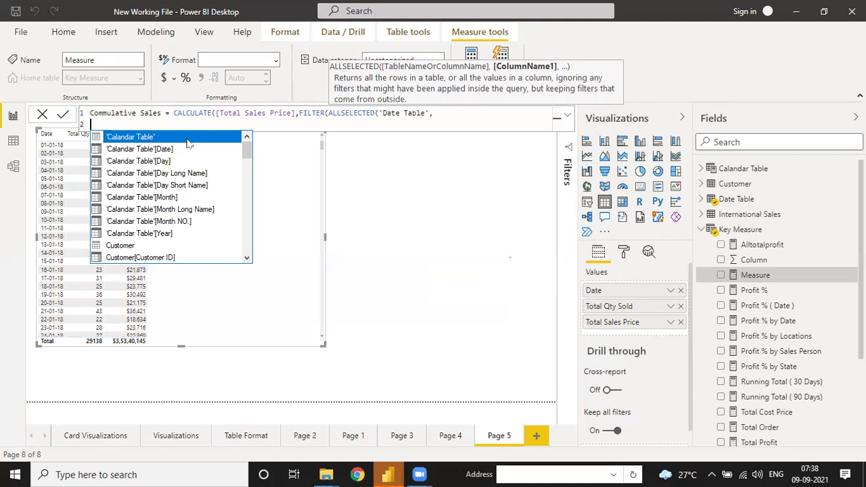
pyautogui.write('date')
pyautogui.press('Down')
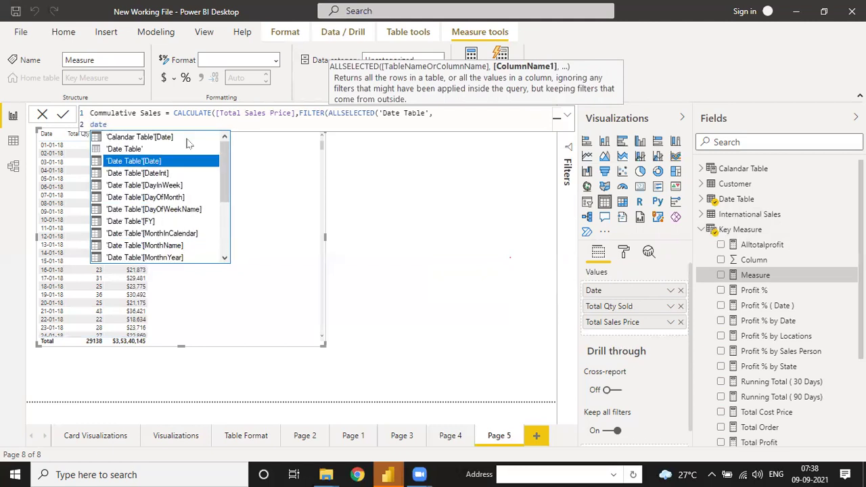
pyautogui.press('Down')
pyautogui.press('Down')
pyautogui.press('Down')
pyautogui.press('Down')
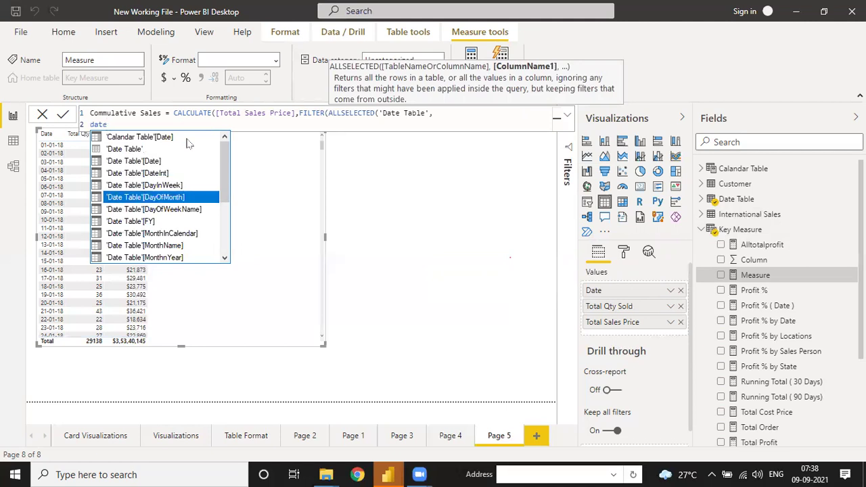
pyautogui.press('Down')
pyautogui.press('Down')
pyautogui.press('Down')
pyautogui.press('Down')
pyautogui.press('Down')
pyautogui.press('Down')
pyautogui.press('Down')
pyautogui.press('Down')
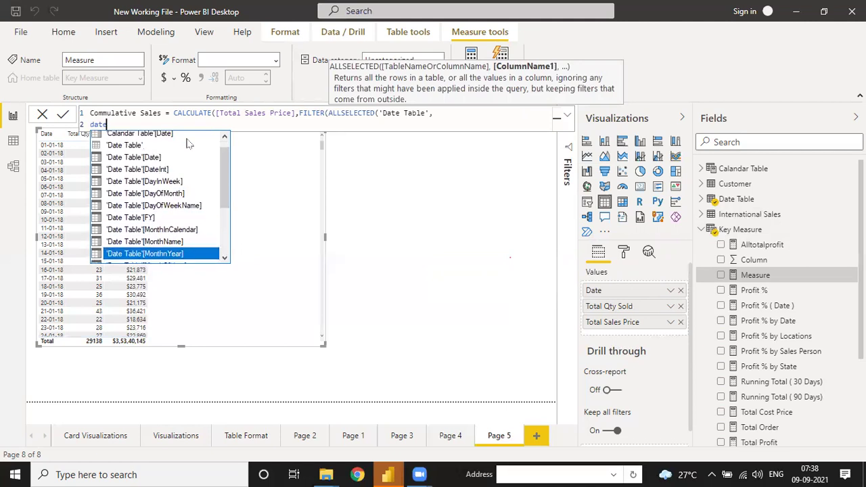
pyautogui.press('Up')
pyautogui.press('Up')
pyautogui.press('Up')
pyautogui.press('Up')
pyautogui.press('Up')
pyautogui.press('Up')
pyautogui.press('Up')
pyautogui.press('Up')
pyautogui.press('Up')
pyautogui.press('Up')
pyautogui.press('Up')
pyautogui.press('Up')
pyautogui.press('Up')
pyautogui.press('Up')
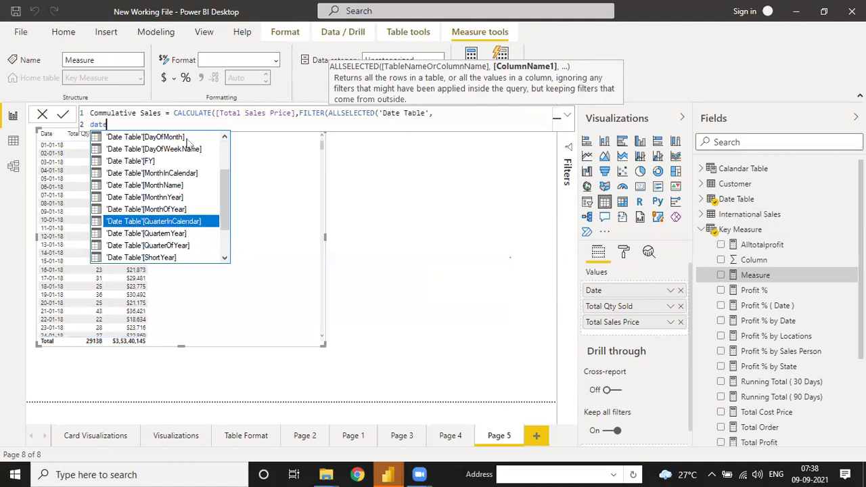
pyautogui.press('Down')
pyautogui.press('Down')
pyautogui.press('Tab')
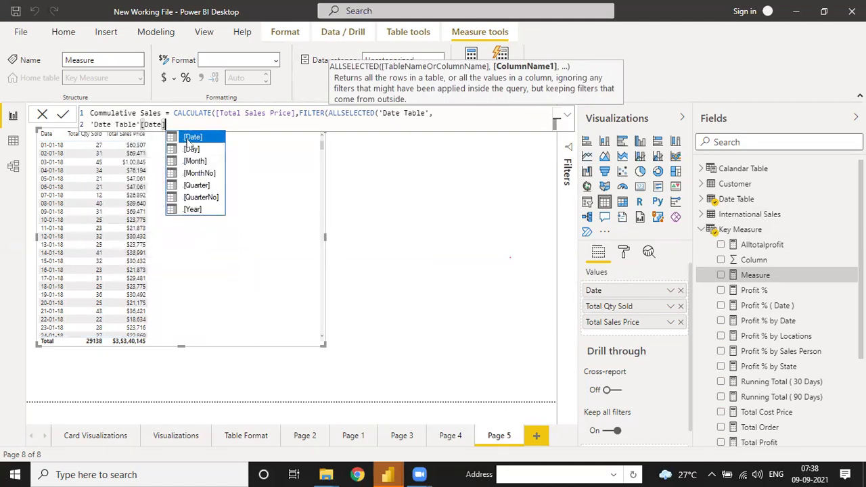
# - Extend the second-line reference to 'Date Table'[Date].[Date], leaving it without a closing parenthesis
pyautogui.click(193, 137)
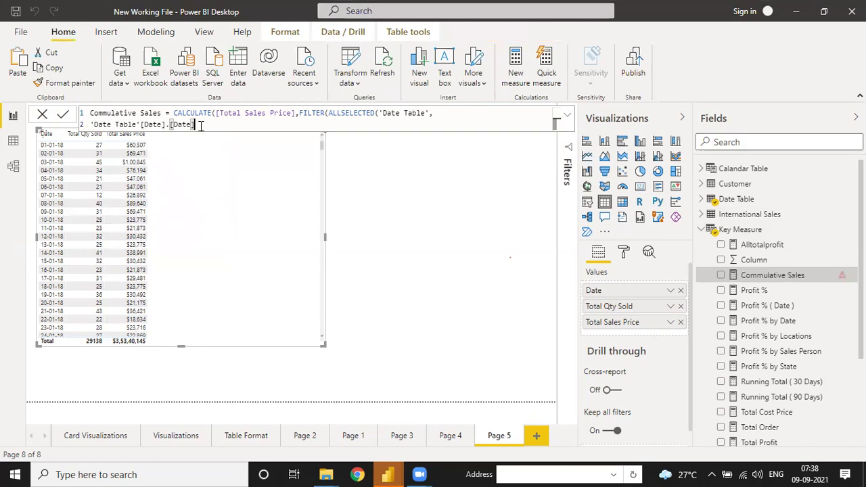
pyautogui.write(')')
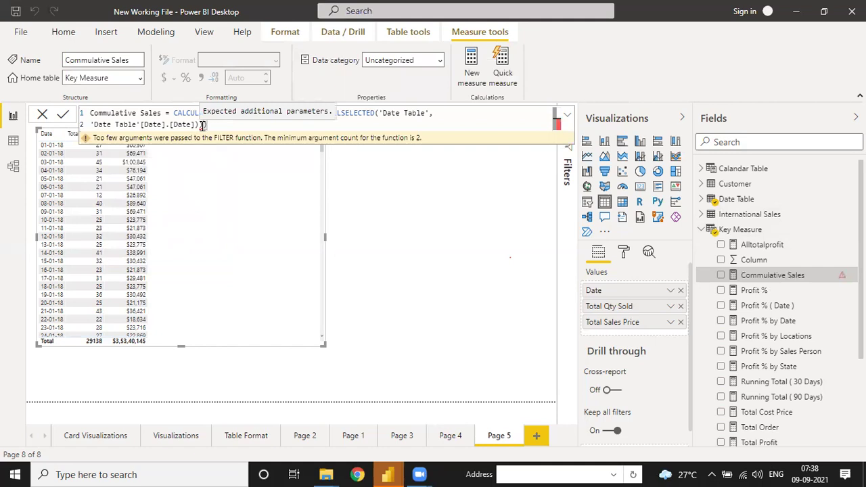
pyautogui.press('BackSpace')
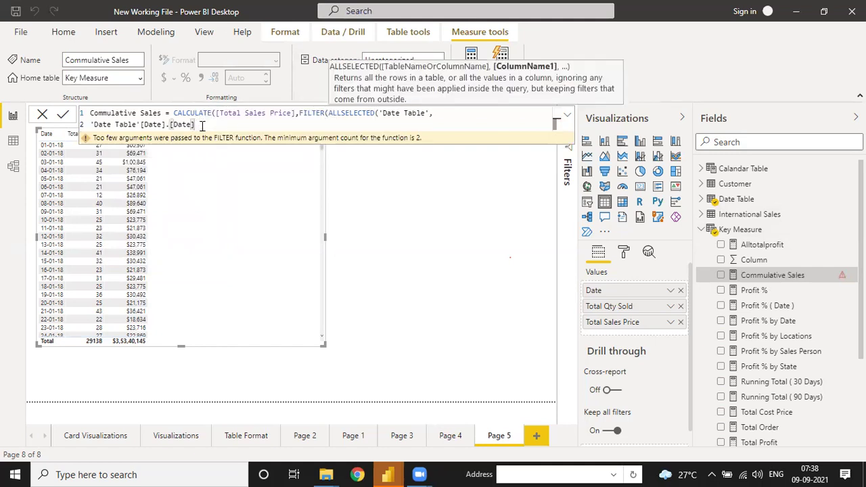
# - Append the comparison <=MAX('Date Table'[Date].[Date]) to the second line of the Commulative Sales formula
pyautogui.write('<=MAX(date')
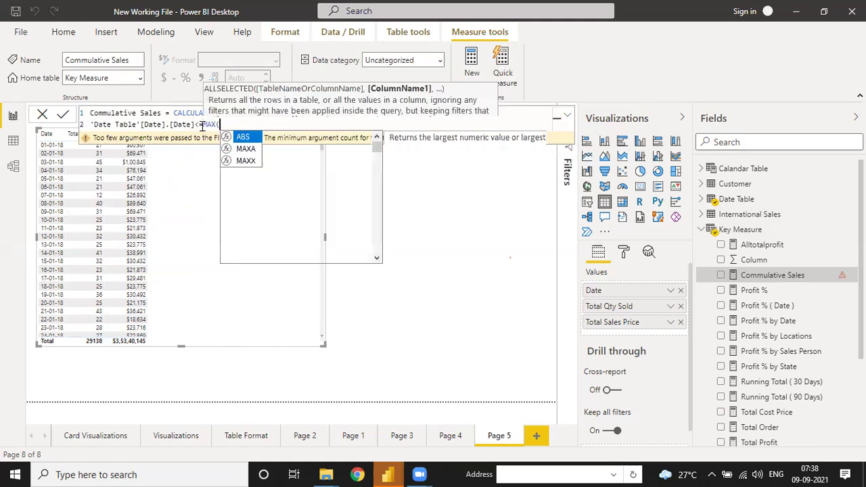
pyautogui.press('Down')
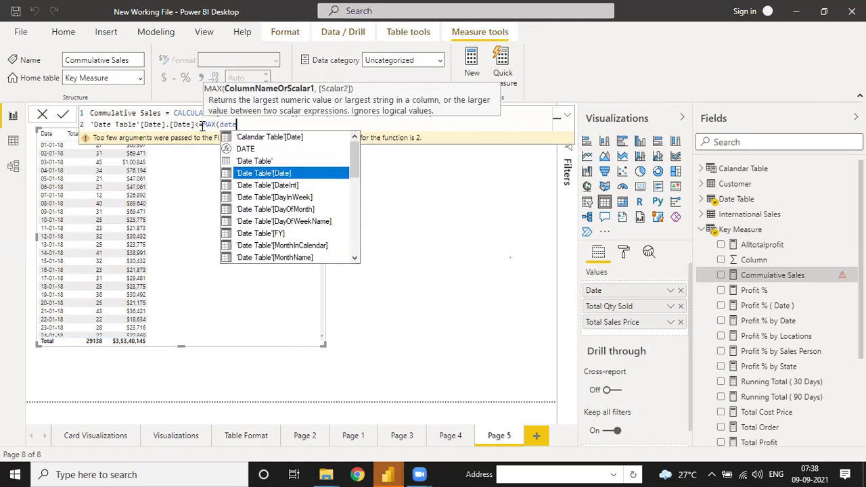
pyautogui.press('Tab')
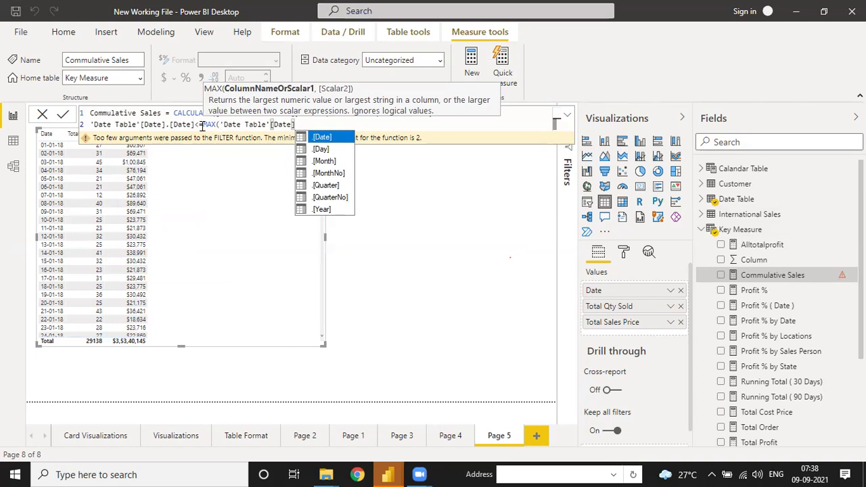
pyautogui.press('Tab')
pyautogui.write('))')
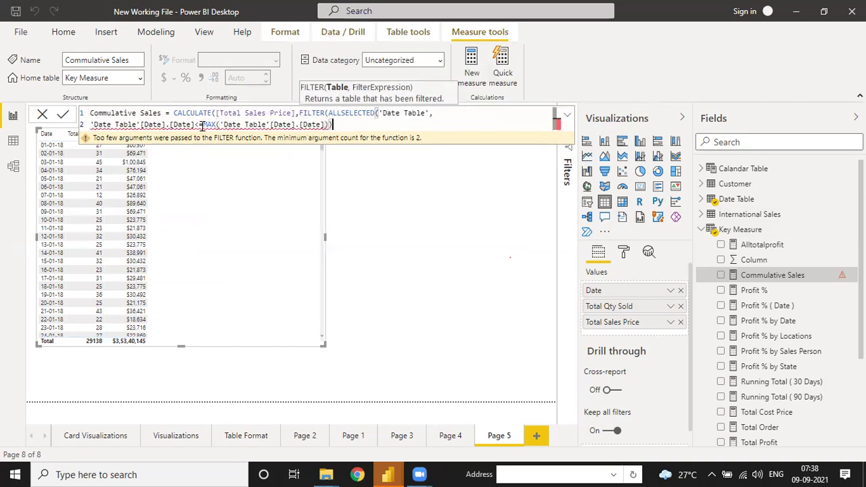
pyautogui.press('BackSpace')
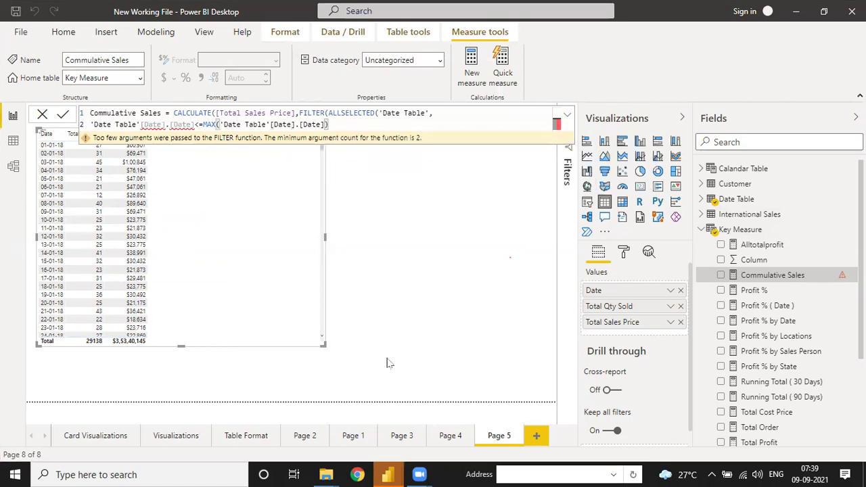
# - Switch to the Sales Dashboard file, expand its Measure Table and widen the field list to show full measure names
pyautogui.moveTo(389, 474)
pyautogui.click(439, 338)
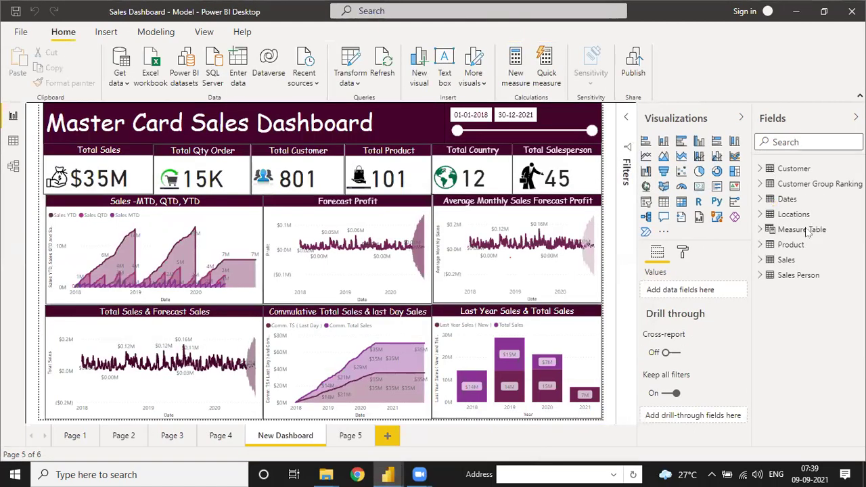
pyautogui.click(759, 230)
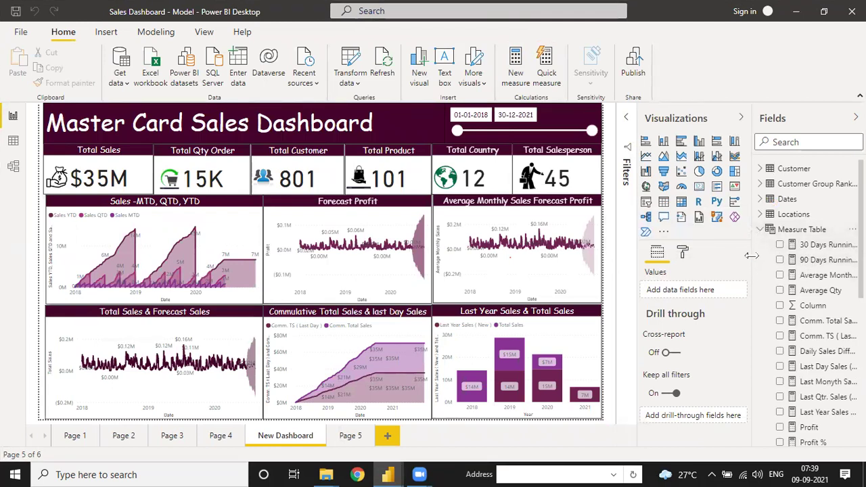
pyautogui.moveTo(750, 255); pyautogui.dragTo(613, 262)
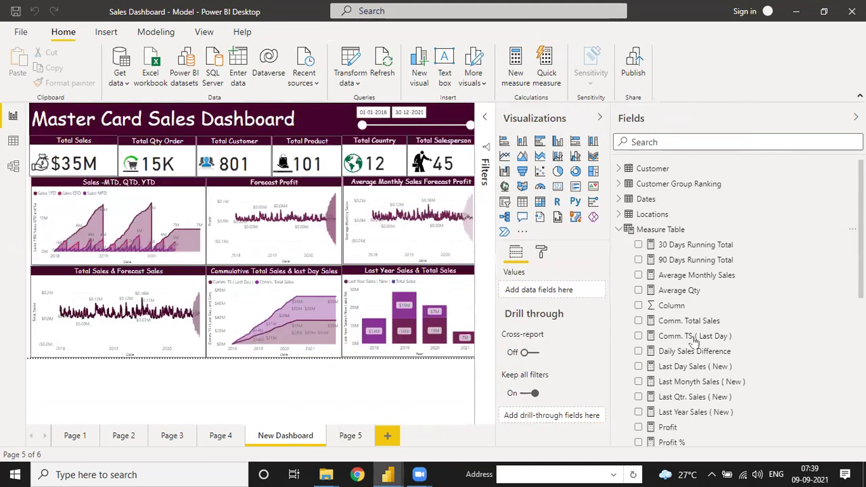
# - Examine the full formula of the Comm. Total Sales measure, and return to the report canvas
pyautogui.click(694, 336)
pyautogui.click(697, 321)
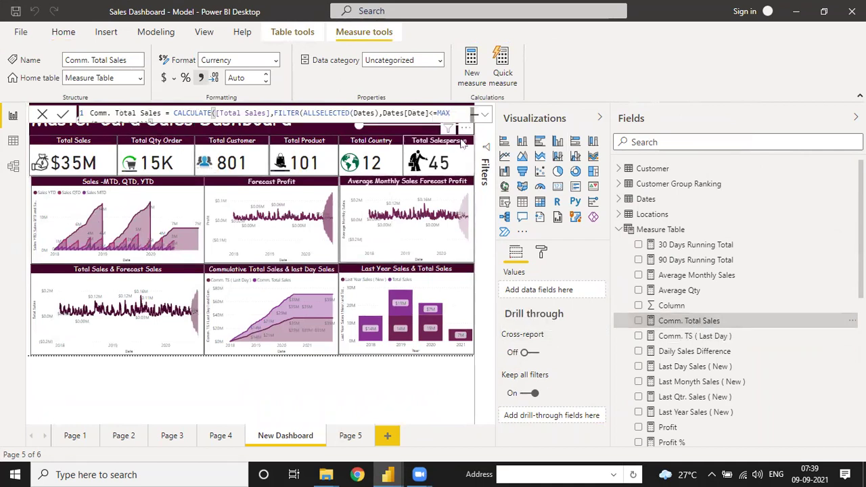
pyautogui.click(484, 116)
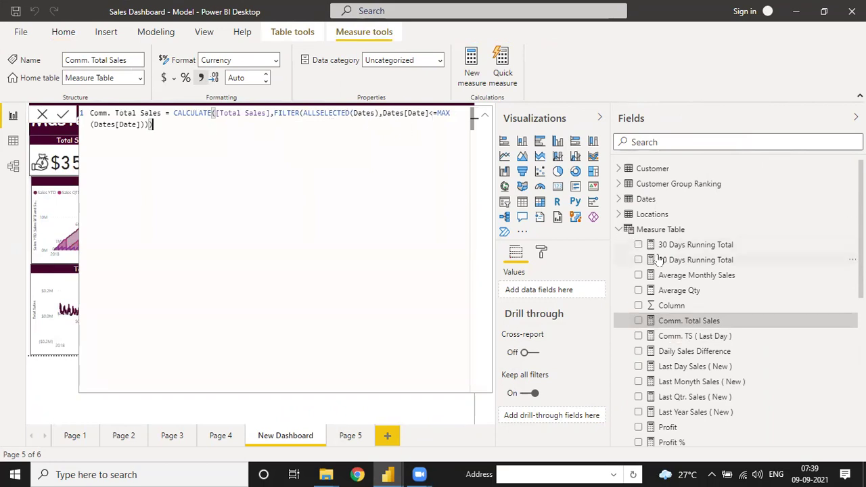
pyautogui.click(484, 117)
pyautogui.click(14, 141)
pyautogui.click(13, 116)
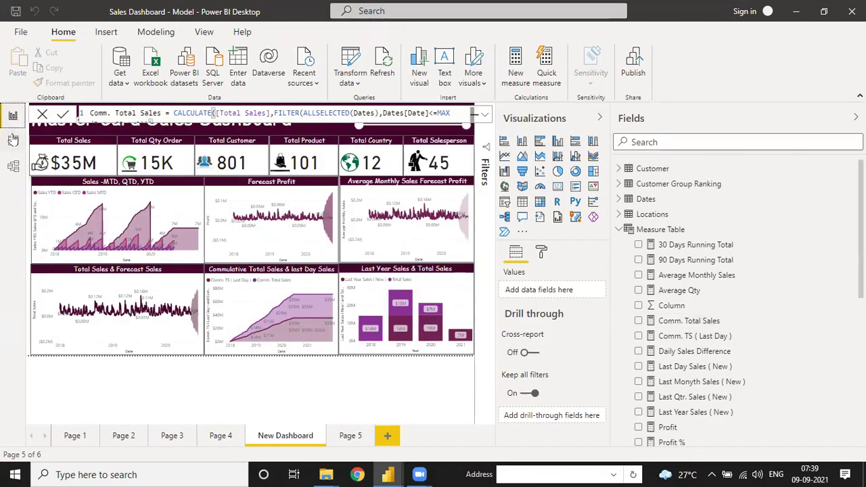
# - Add a new blank report page after Page 5 and narrow the field list to free up canvas space
pyautogui.click(348, 437)
pyautogui.click(386, 437)
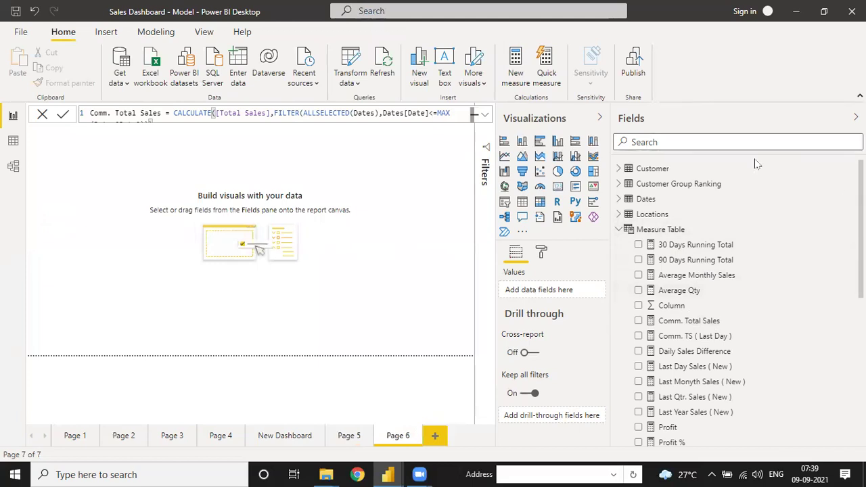
pyautogui.click(599, 117)
pyautogui.click(599, 119)
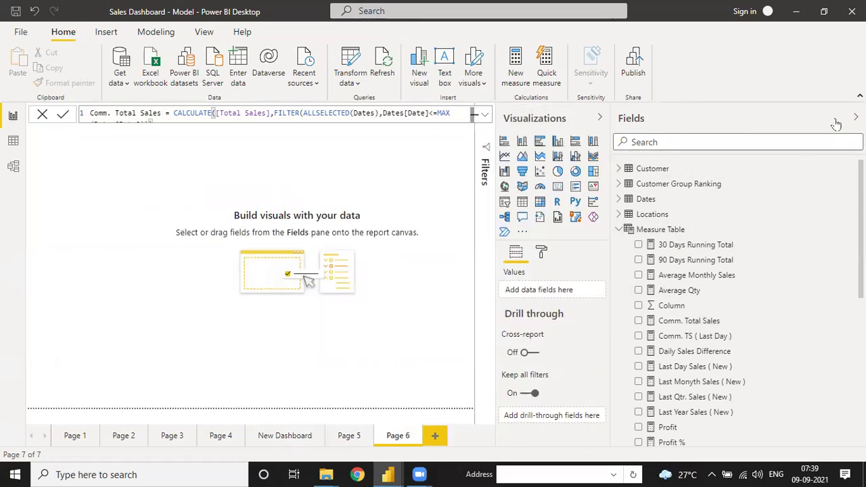
pyautogui.click(845, 119)
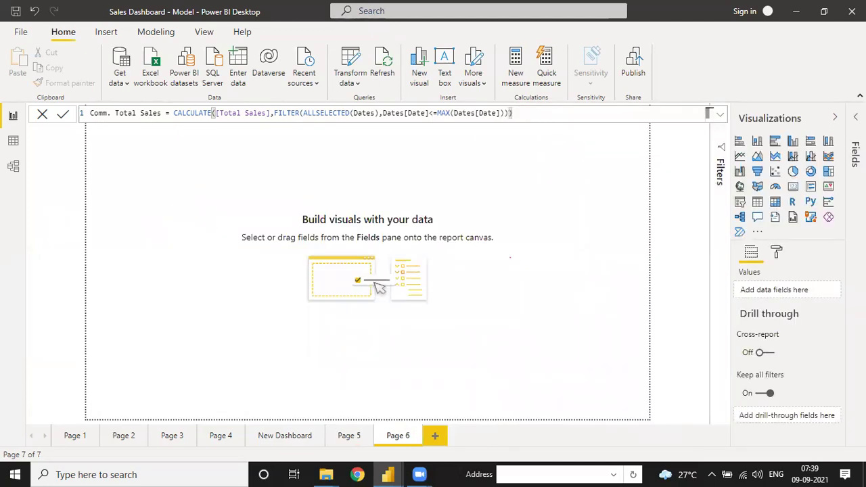
pyautogui.click(854, 155)
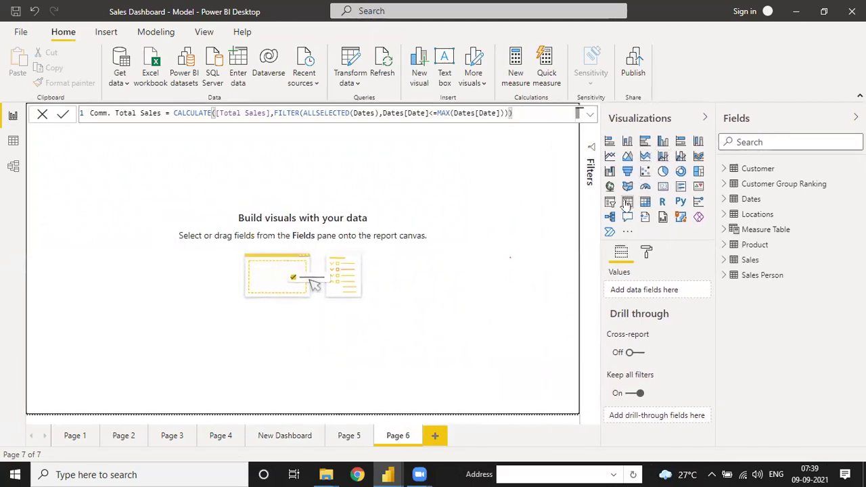
# - Insert an empty table visual on the new page, enlarge it and move it slightly away from the page corner
pyautogui.moveTo(147, 232); pyautogui.dragTo(155, 248)
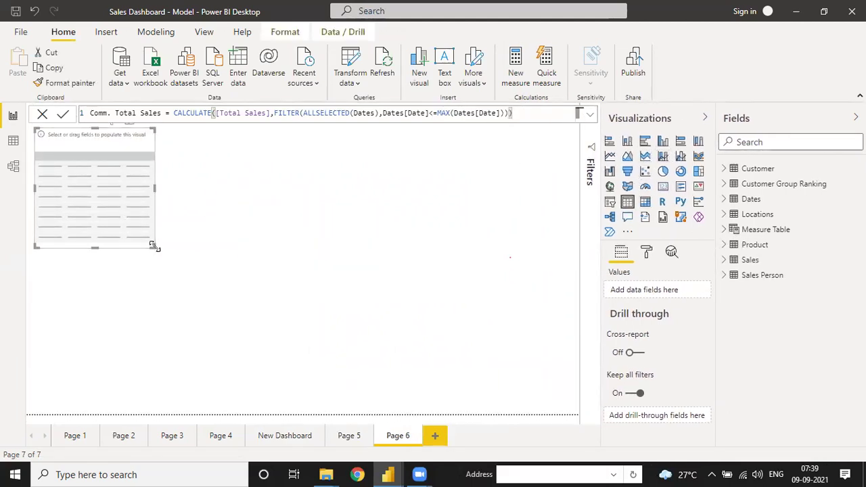
pyautogui.moveTo(216, 303); pyautogui.dragTo(268, 341)
pyautogui.moveTo(194, 221); pyautogui.dragTo(215, 246)
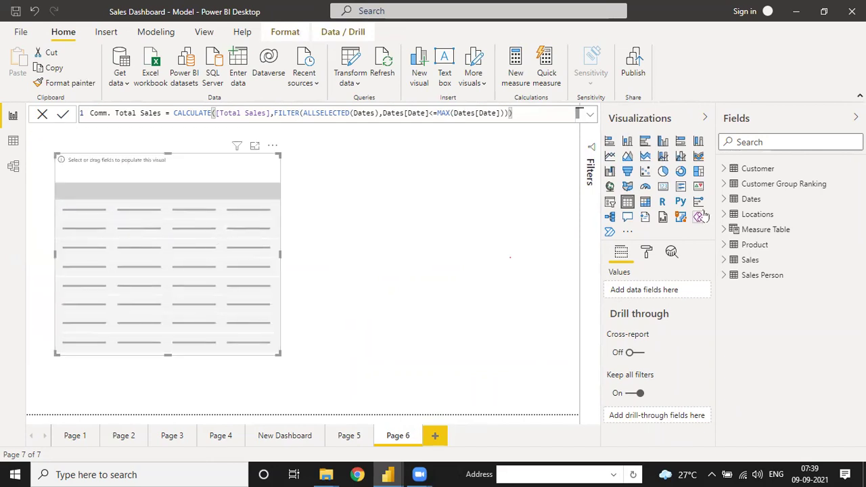
# - Add Date from the Dates table to the table visual as plain dates instead of a hierarchy, and enlarge the visual
pyautogui.click(724, 199)
pyautogui.click(743, 215)
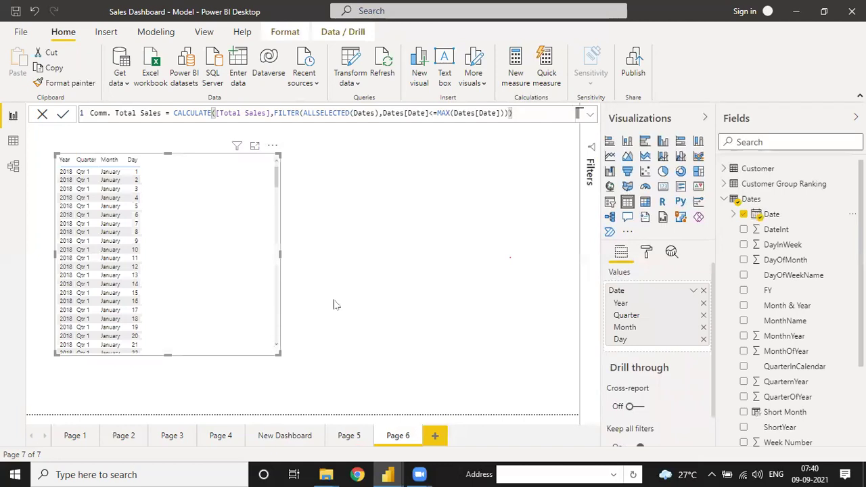
pyautogui.click(694, 290)
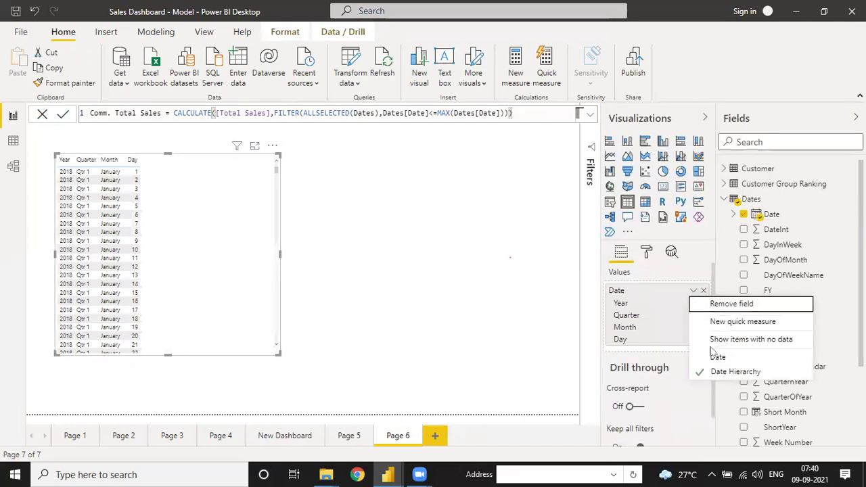
pyautogui.click(669, 348)
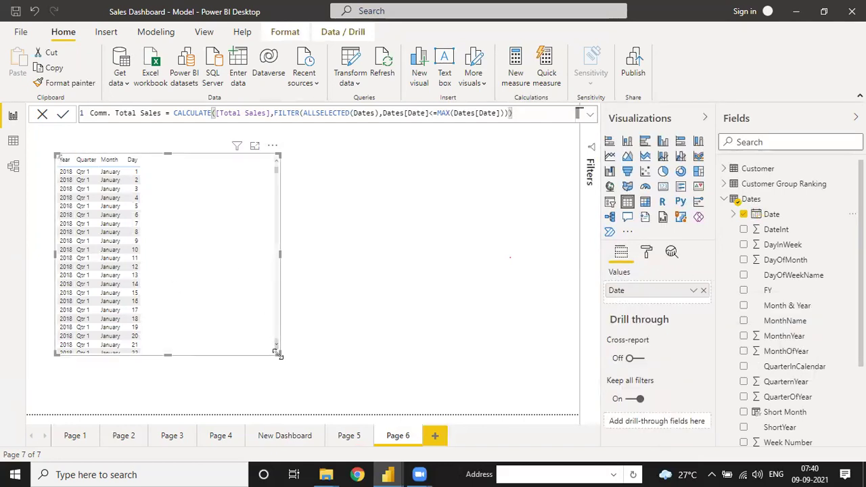
pyautogui.moveTo(277, 353); pyautogui.dragTo(341, 371)
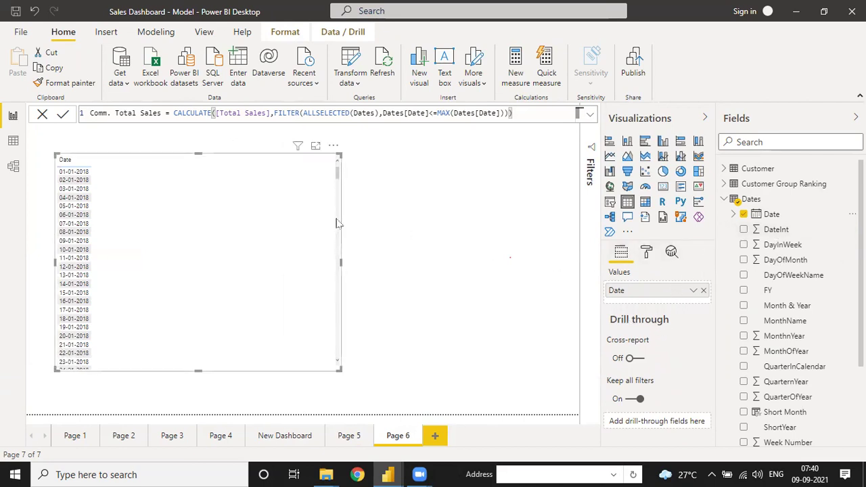
# - Add the Total Sales measure to the table visual and place Total Qty Sold between Date and Total Sales
pyautogui.scroll(-3, 777, 352)
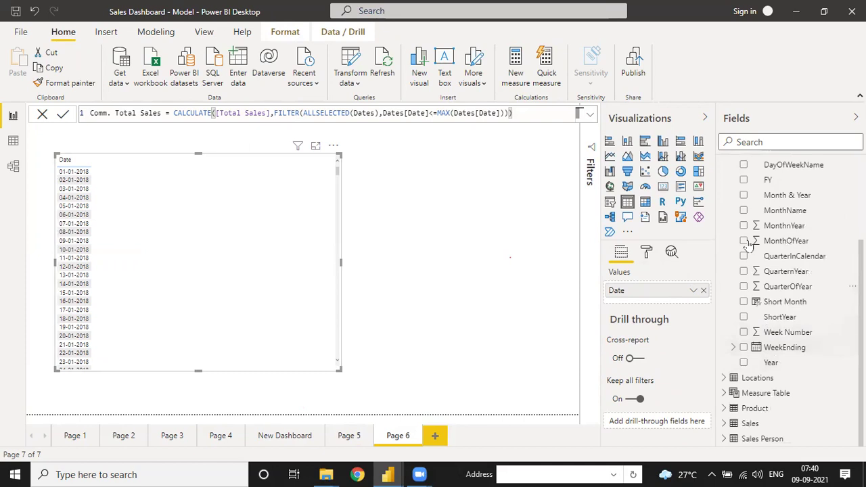
pyautogui.click(782, 389)
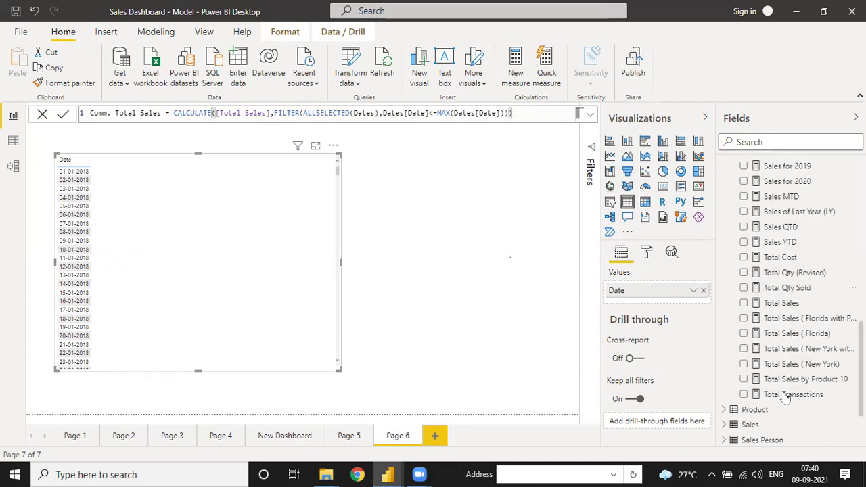
pyautogui.moveTo(803, 306); pyautogui.dragTo(667, 307)
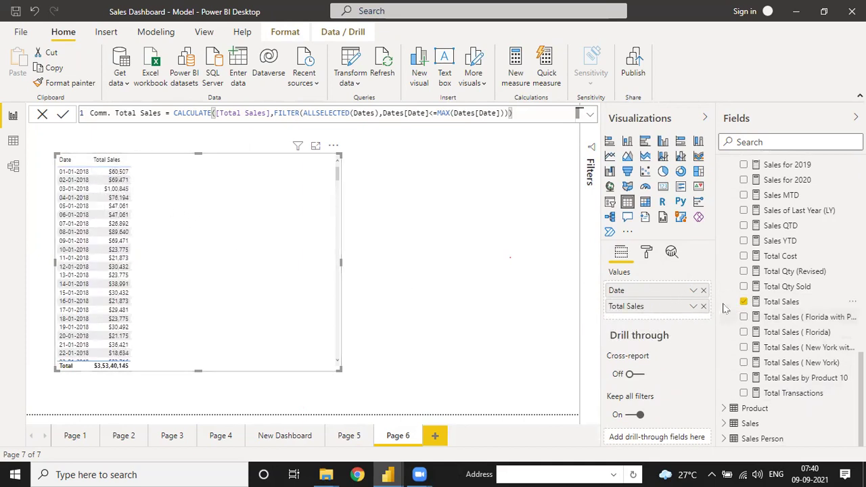
pyautogui.moveTo(778, 286); pyautogui.dragTo(667, 299)
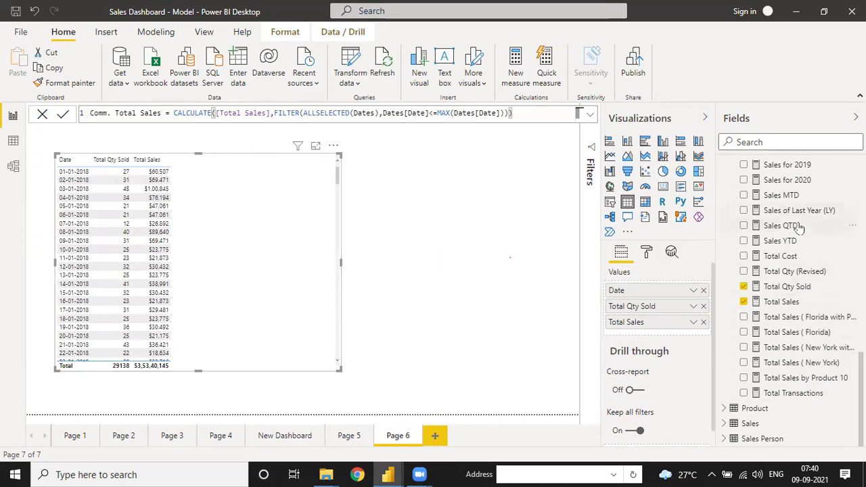
# - Create a new measure in the Measure Table and name it Commulative Sales
pyautogui.scroll(10, 811, 236)
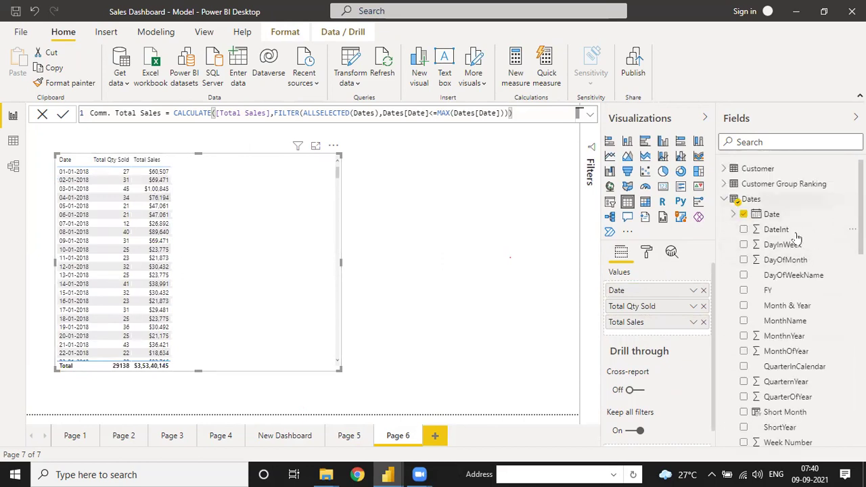
pyautogui.click(724, 199)
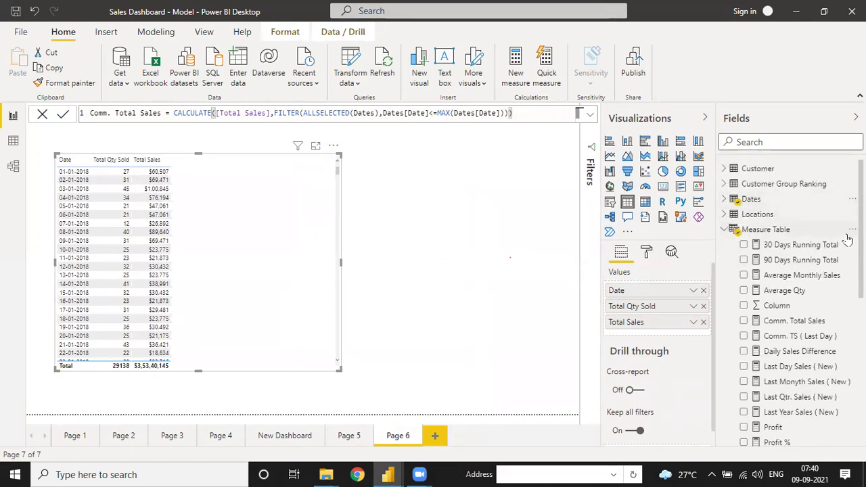
pyautogui.click(849, 231)
pyautogui.press('Escape')
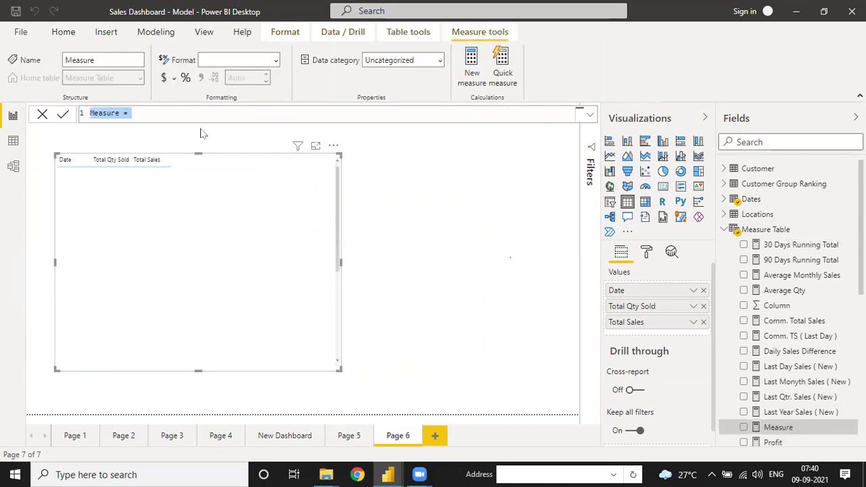
pyautogui.click(121, 113)
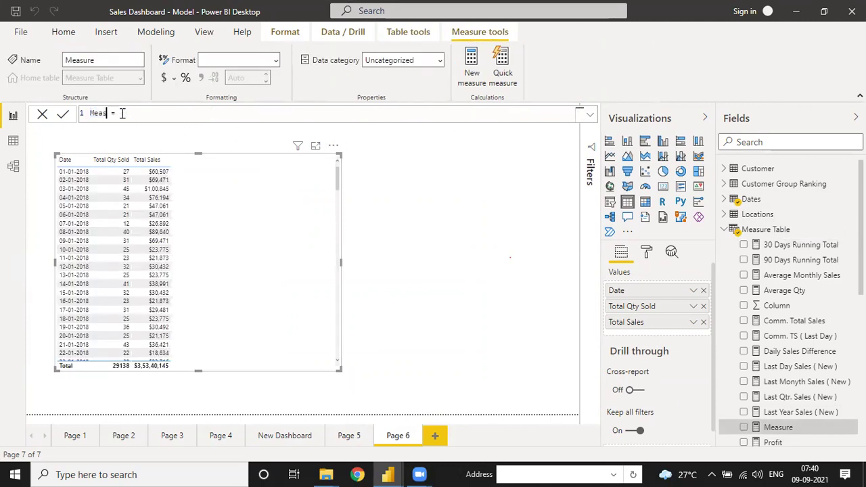
pyautogui.press('BackSpace')
pyautogui.write('Co')
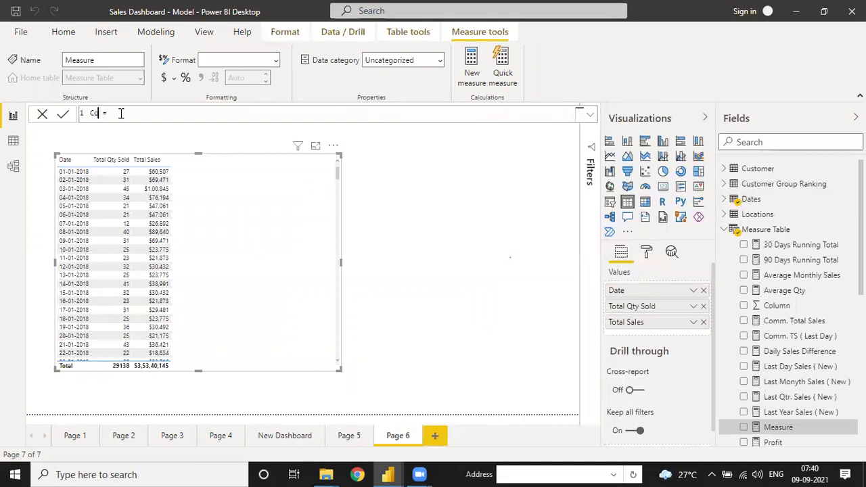
pyautogui.write('mmulat')
# - Begin the Commulative Sales formula with CALCULATE and the Total Sales measure as its expression
pyautogui.write('cal')
pyautogui.press('Tab')
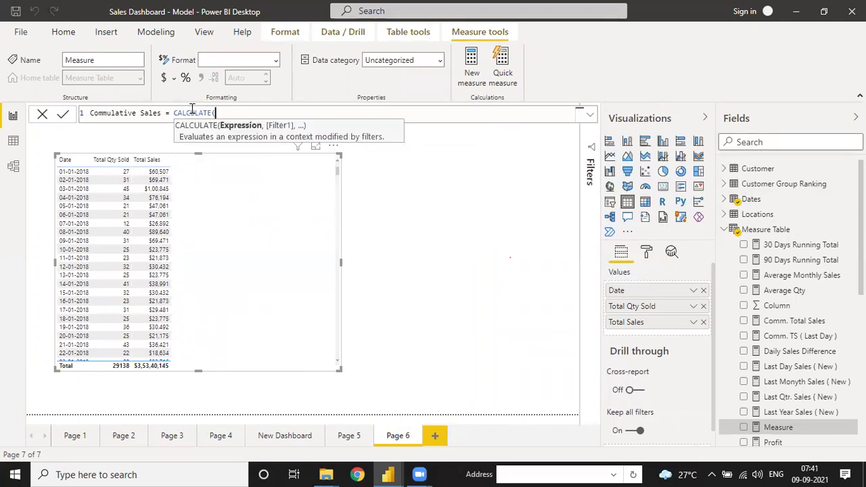
pyautogui.write('tot')
pyautogui.press('Down')
pyautogui.press('Down')
pyautogui.press('Down')
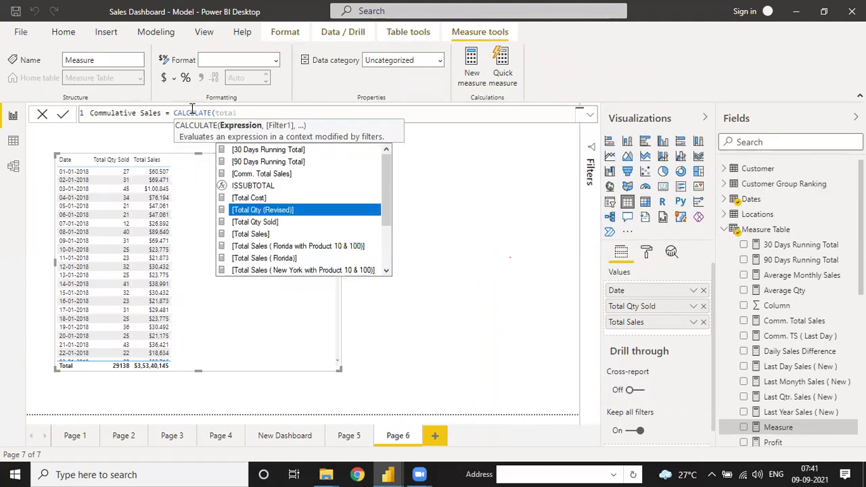
pyautogui.press('Tab')
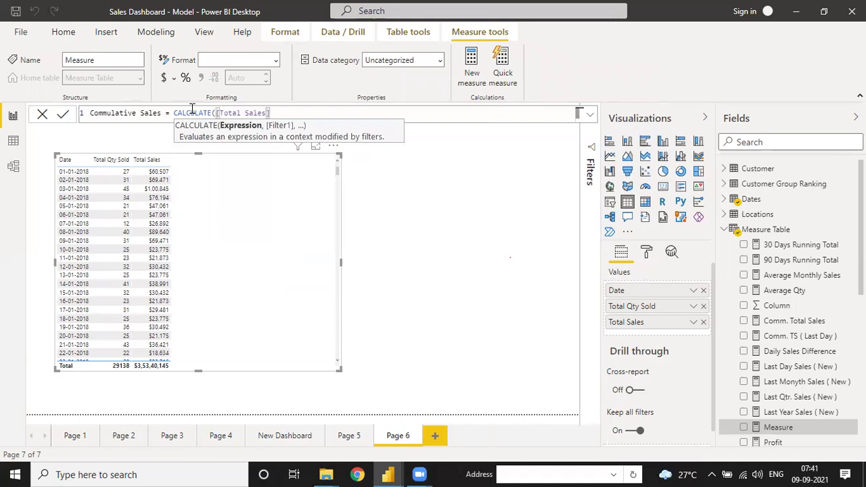
# - Add a FILTER function over the Dates table as the filter argument of CALCULATE
pyautogui.write(',filte')
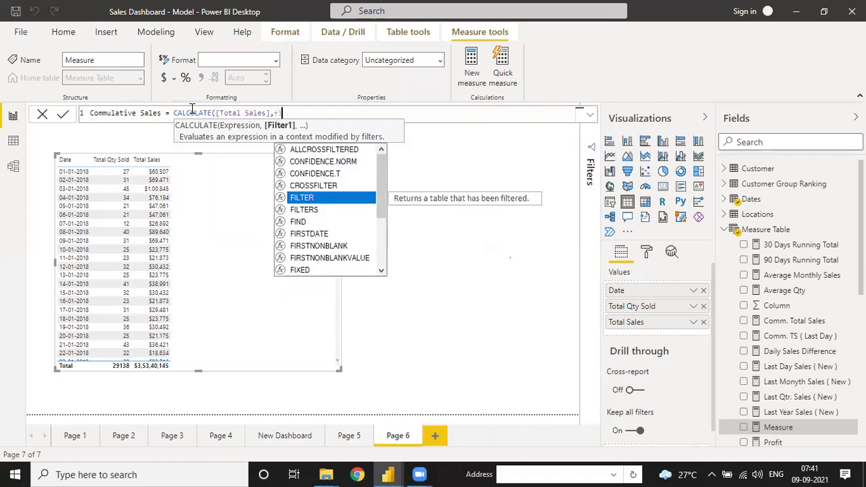
pyautogui.press('BackSpace')
pyautogui.press('BackSpace')
pyautogui.press('BackSpace')
pyautogui.press('BackSpace')
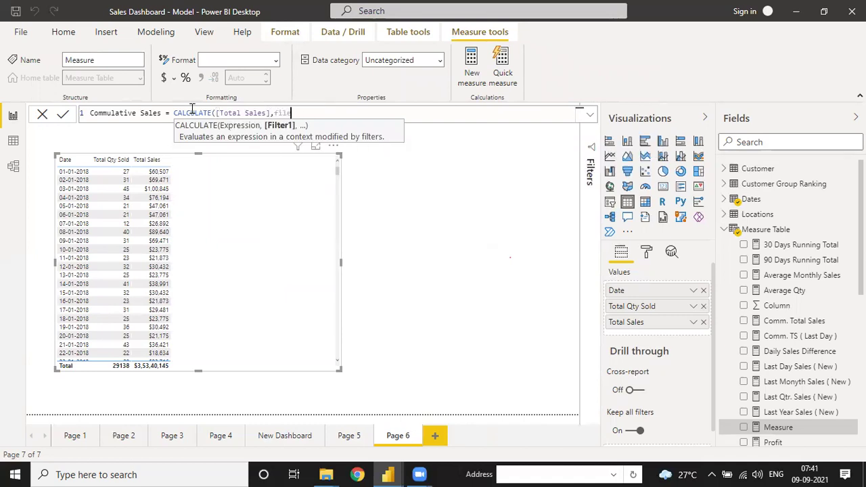
pyautogui.press('Tab')
pyautogui.write('c')
pyautogui.press('BackSpace')
pyautogui.write('da')
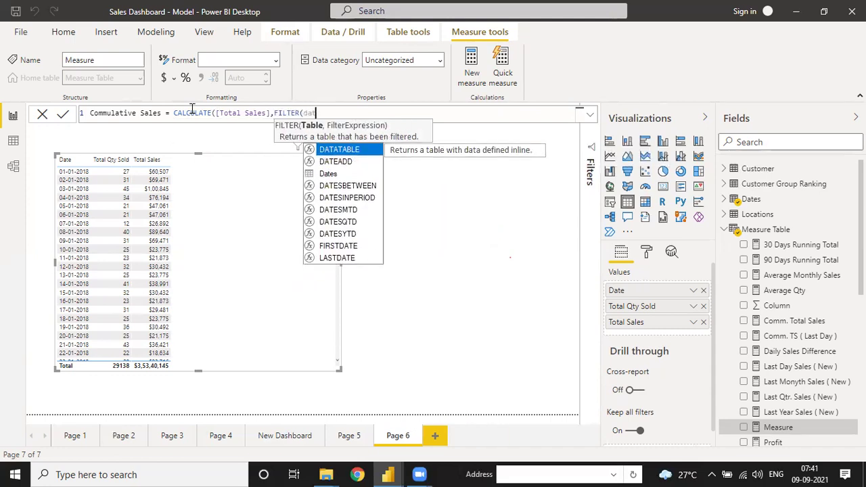
pyautogui.press('Down')
pyautogui.press('Down')
pyautogui.press('Tab')
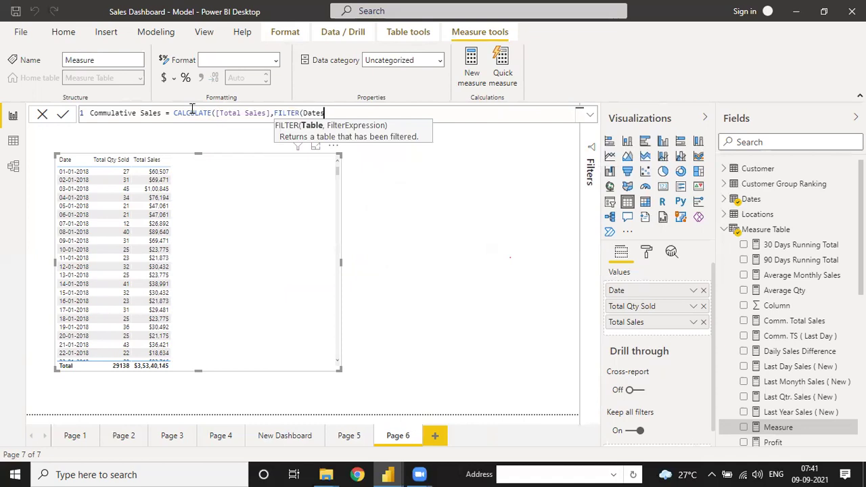
# - Set the filter condition to Dates[Date]<=MAX(Dates[Date]), close all parentheses and commit the measure
pyautogui.write(',datre')
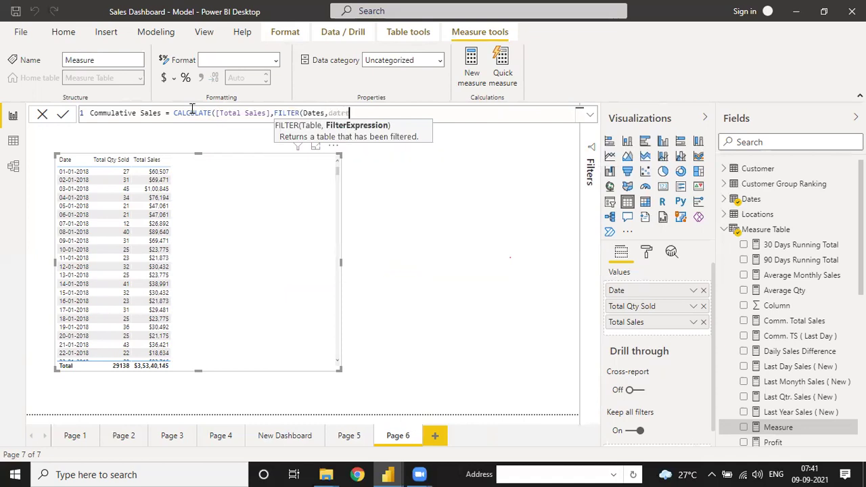
pyautogui.press('BackSpace')
pyautogui.press('Down')
pyautogui.press('Down')
pyautogui.press('Down')
pyautogui.press('Down')
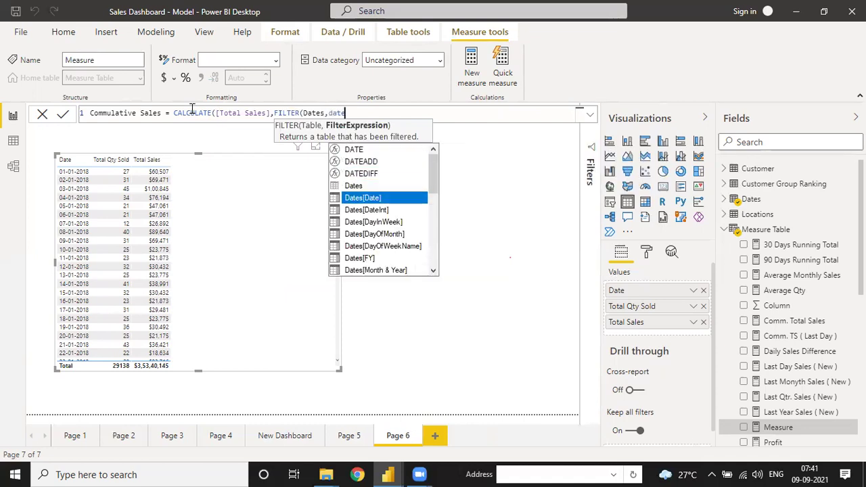
pyautogui.press('Tab')
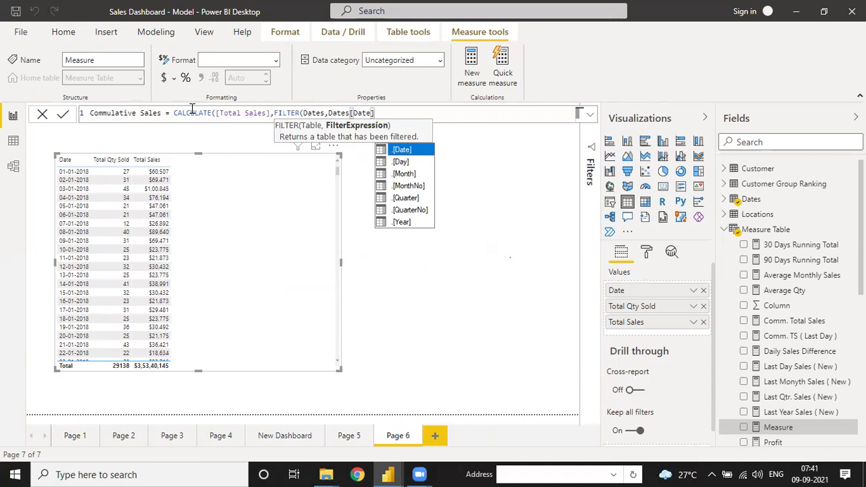
pyautogui.write('<=MAX(')
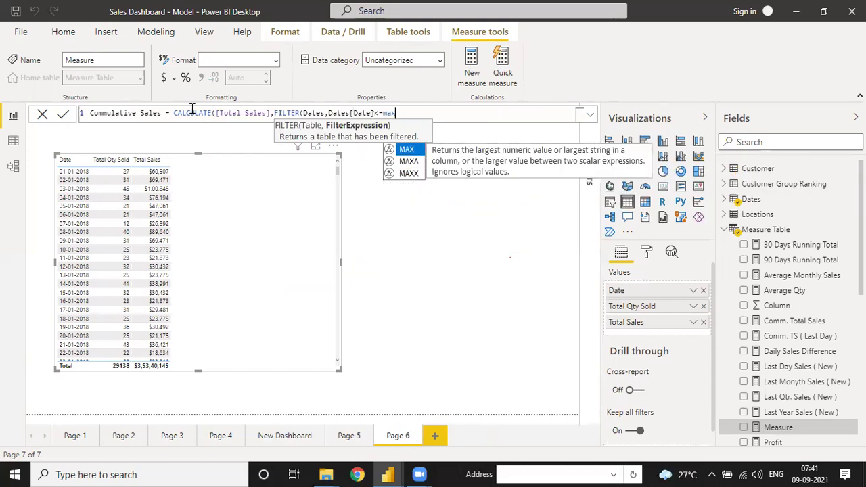
pyautogui.write('date')
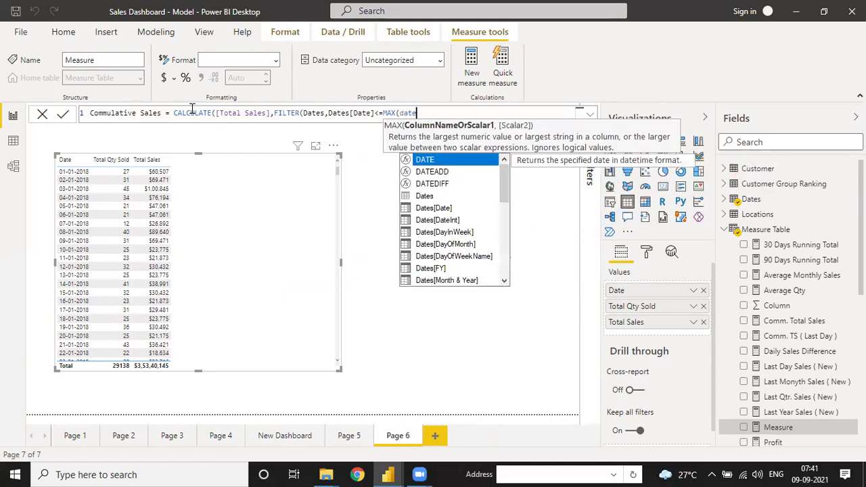
pyautogui.press('Tab')
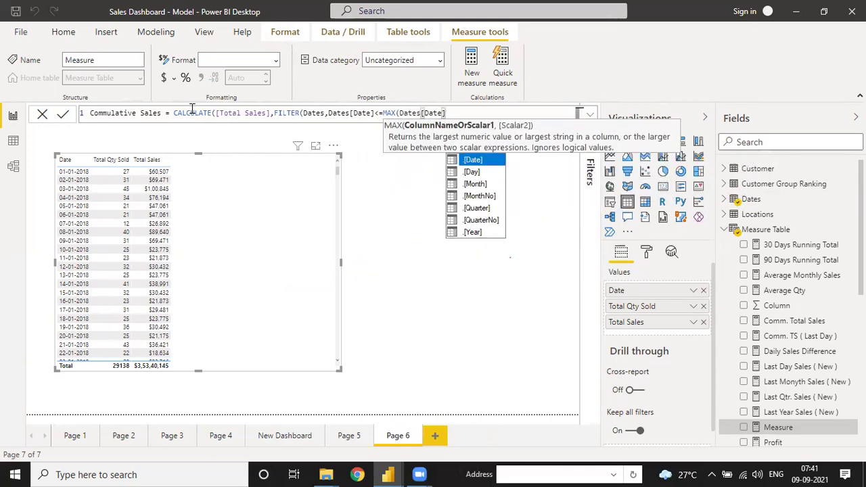
pyautogui.write(')))')
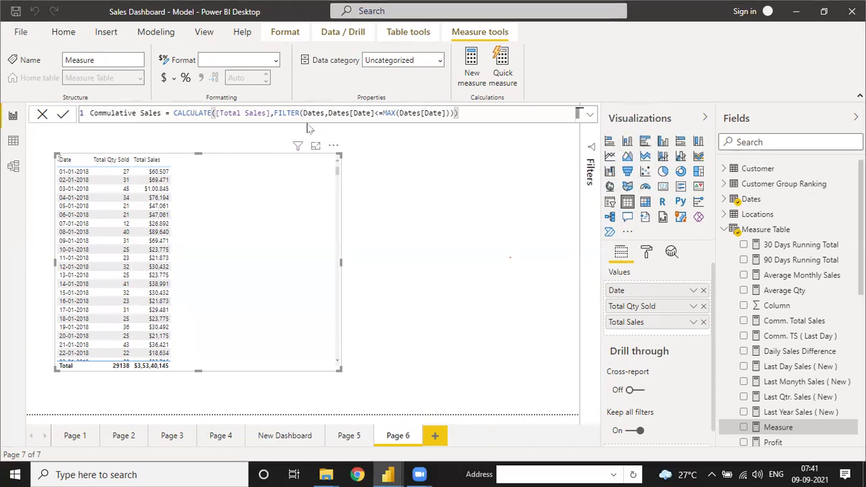
pyautogui.press('Return')
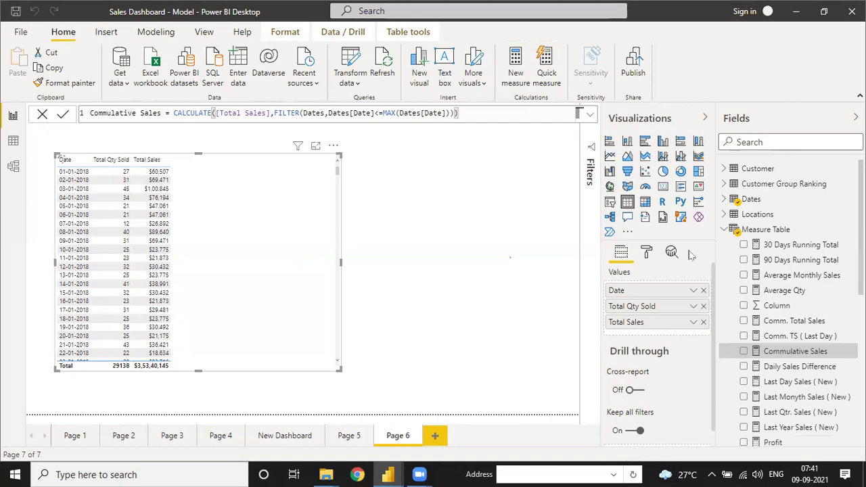
# - Add Commulative Sales to the table visual after Total Sales and narrow the visual to fit its columns
pyautogui.moveTo(810, 353); pyautogui.dragTo(226, 208)
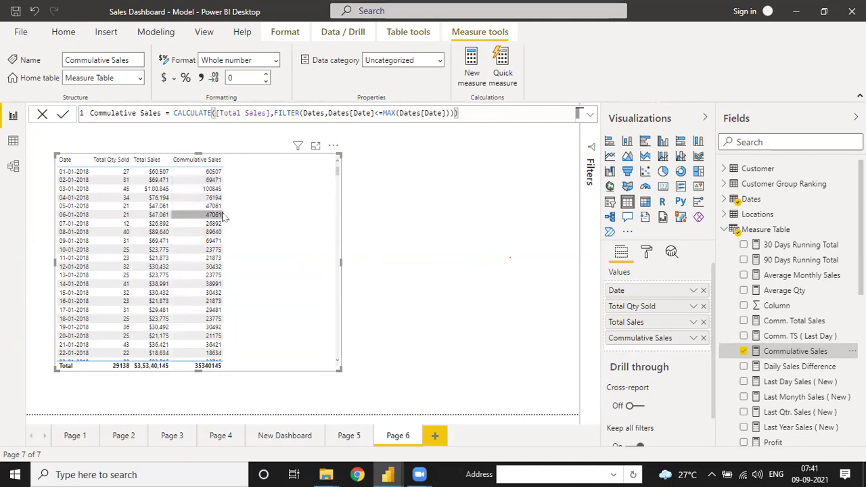
pyautogui.scroll(-10, 213, 276)
pyautogui.scroll(10, 215, 270)
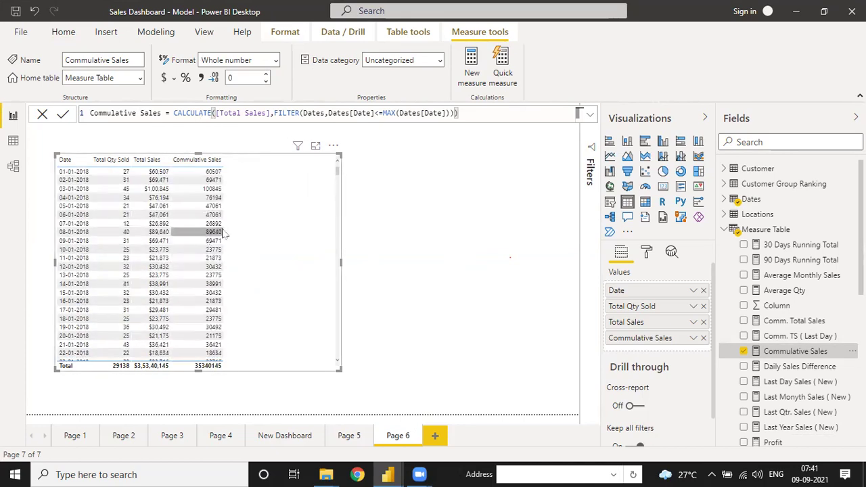
pyautogui.moveTo(340, 261); pyautogui.dragTo(242, 260)
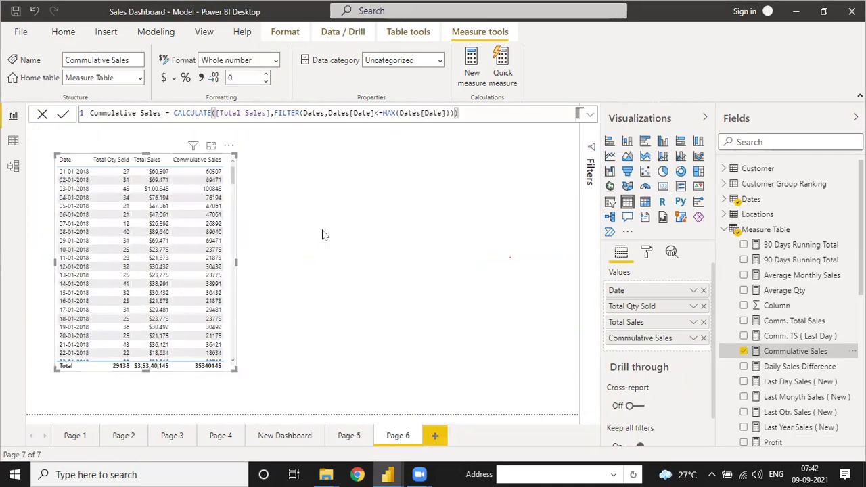
# - Insert an empty matrix visual beside the table and align its upper and lower edges with the table's
pyautogui.click(324, 230)
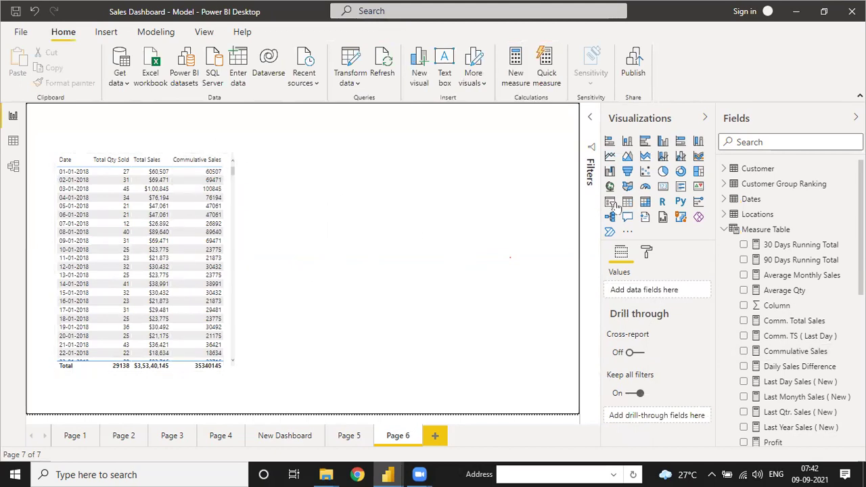
pyautogui.click(645, 202)
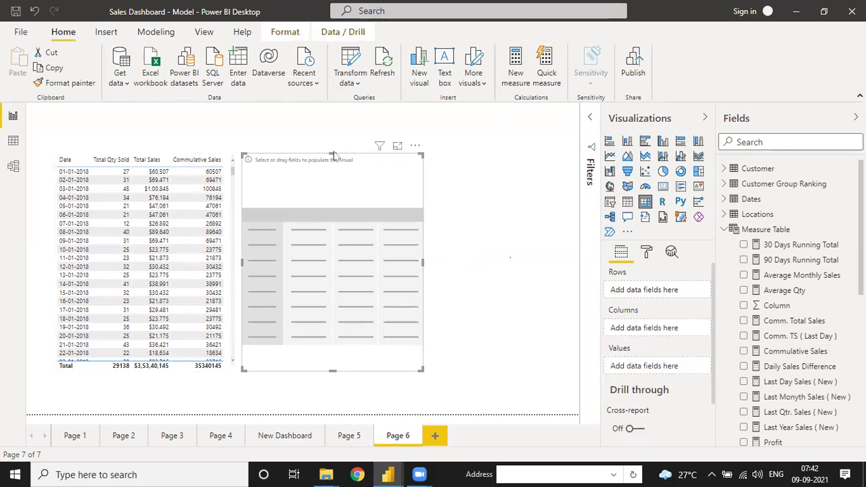
pyautogui.moveTo(332, 369)
pyautogui.mouseDown()
pyautogui.moveTo(333, 381)
pyautogui.moveTo(332, 371)
pyautogui.mouseUp()
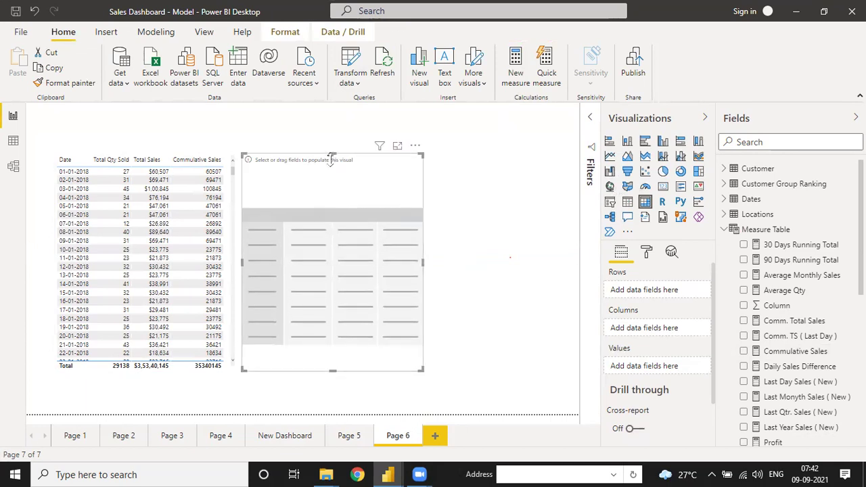
pyautogui.moveTo(331, 157); pyautogui.dragTo(333, 156)
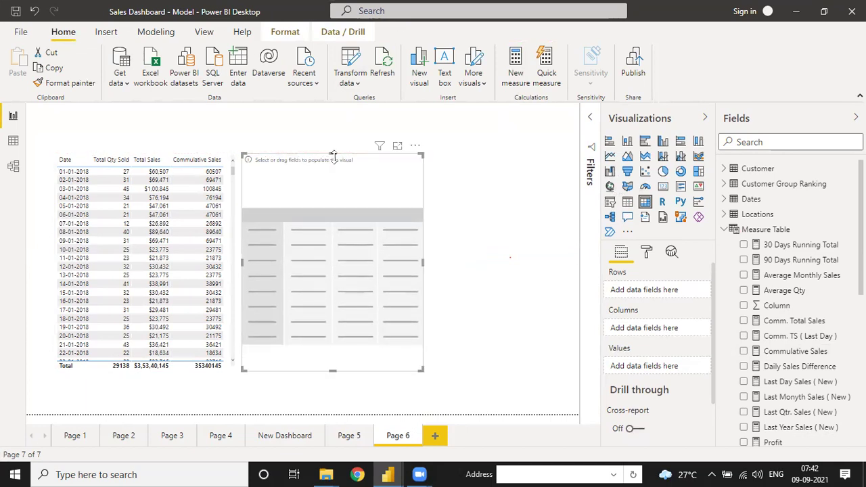